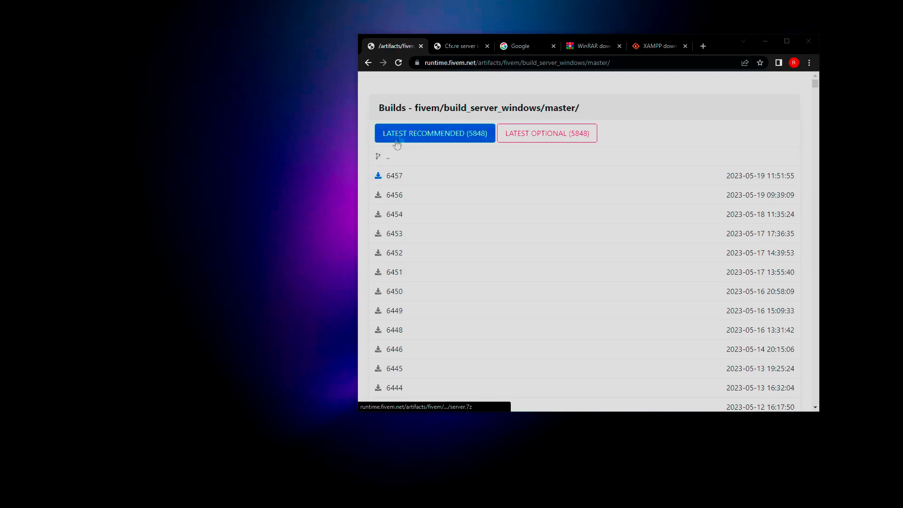
Move the Youtube Server QB entry to the trash on the Cfx.re Keymaster servers page.
{"action": "left_click", "coordinate": [630, 63]}
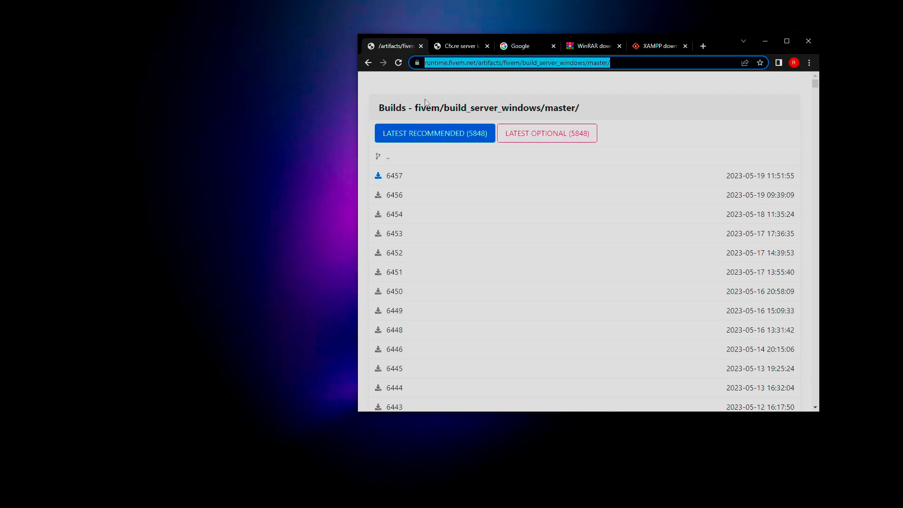
{"action": "left_click", "coordinate": [459, 46]}
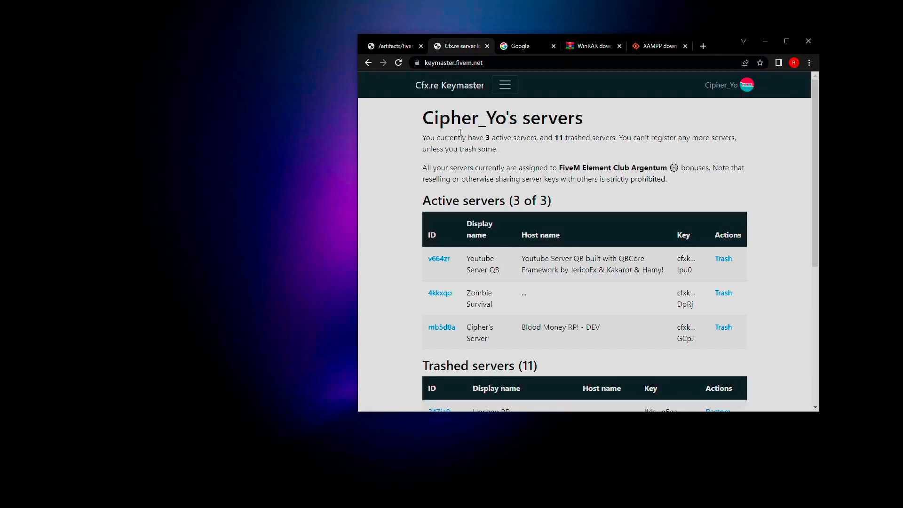
{"action": "left_click", "coordinate": [723, 259]}
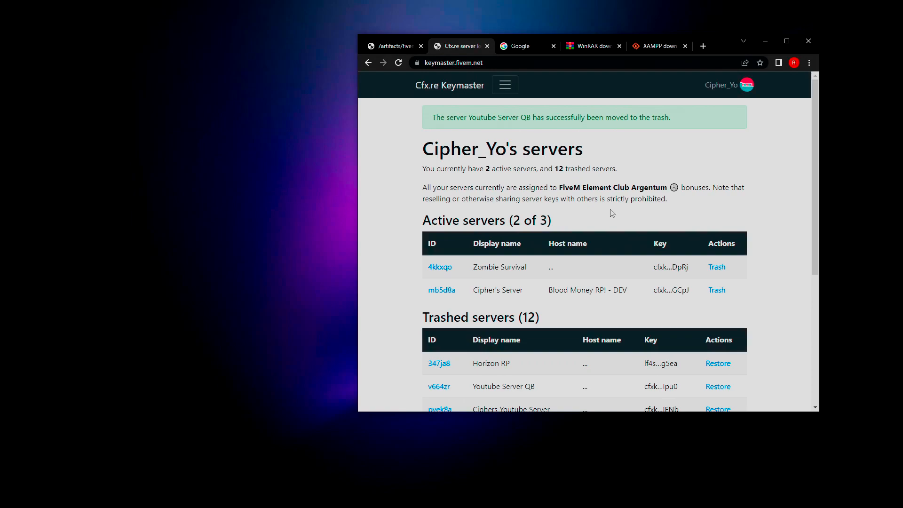
{"action": "left_click_drag", "start_coordinate": [563, 187], "coordinate": [661, 188]}
{"action": "left_click", "coordinate": [663, 208]}
{"action": "left_click_drag", "start_coordinate": [549, 187], "coordinate": [670, 188]}
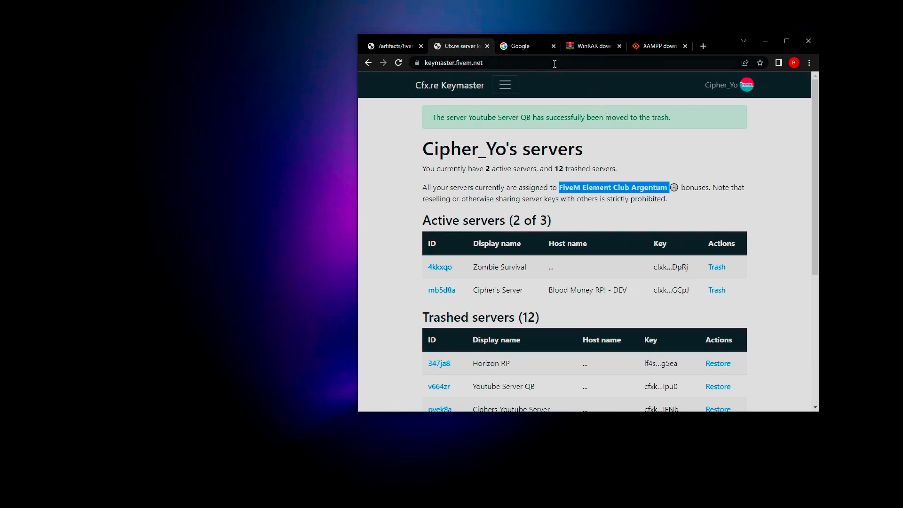
Review the WinRAR download page and close its tab.
{"action": "left_click", "coordinate": [534, 48]}
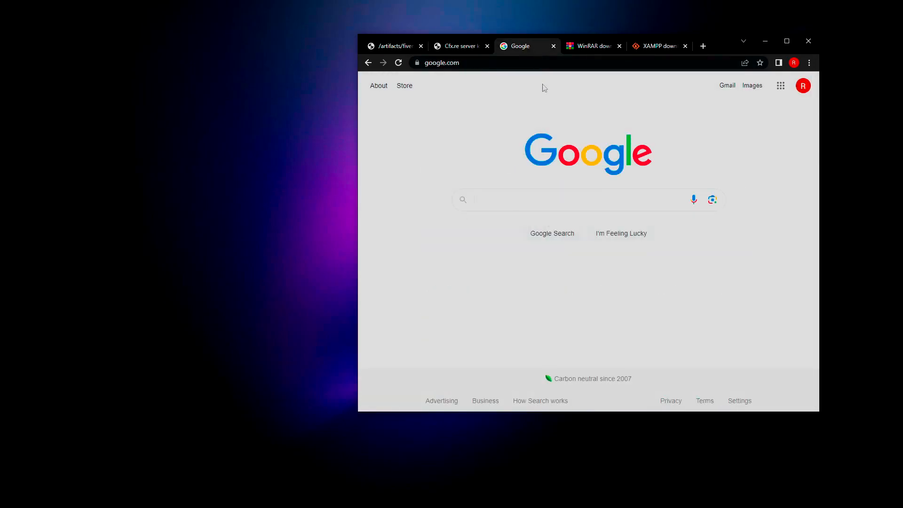
{"action": "left_click", "coordinate": [589, 49]}
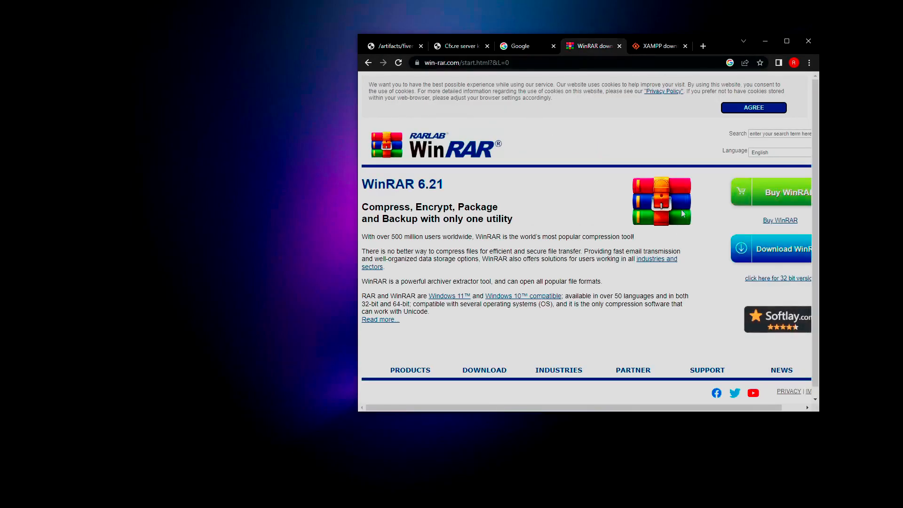
{"action": "scroll", "coordinate": [725, 289], "scroll_direction": "right", "scroll_amount": 1}
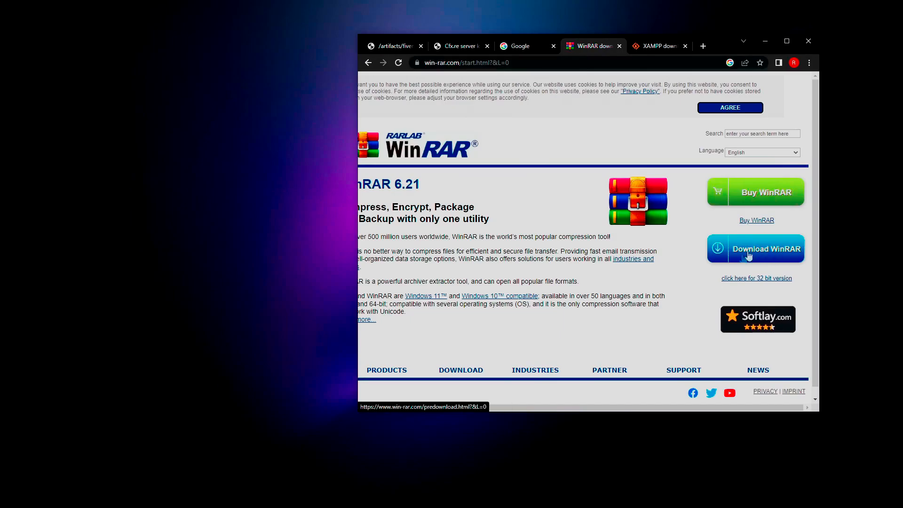
{"action": "left_click_drag", "start_coordinate": [641, 408], "coordinate": [589, 409]}
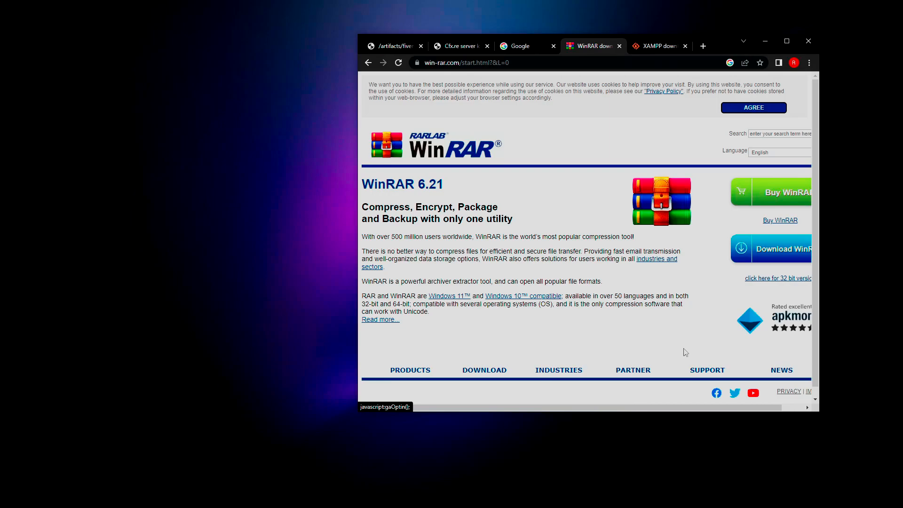
{"action": "left_click", "coordinate": [619, 45]}
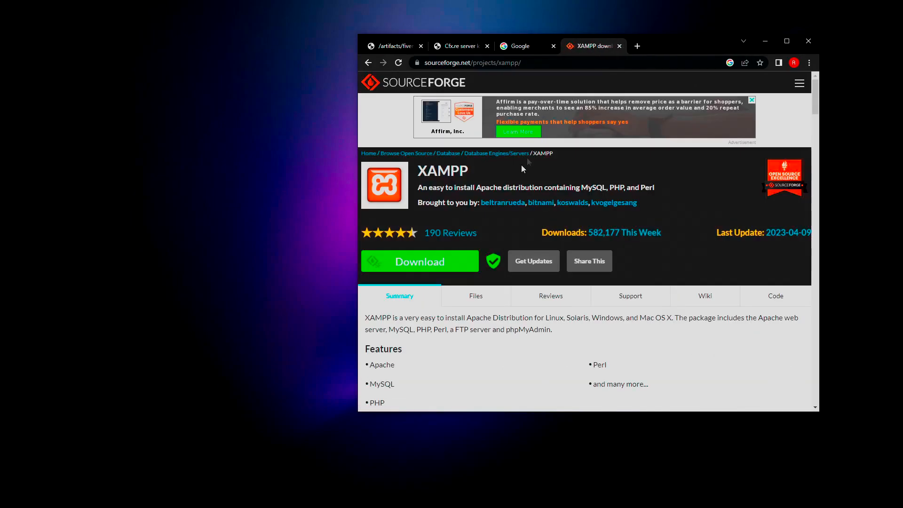
Close the XAMPP download page and shift the browser window slightly to the side.
{"action": "left_click_drag", "start_coordinate": [478, 171], "coordinate": [428, 172]}
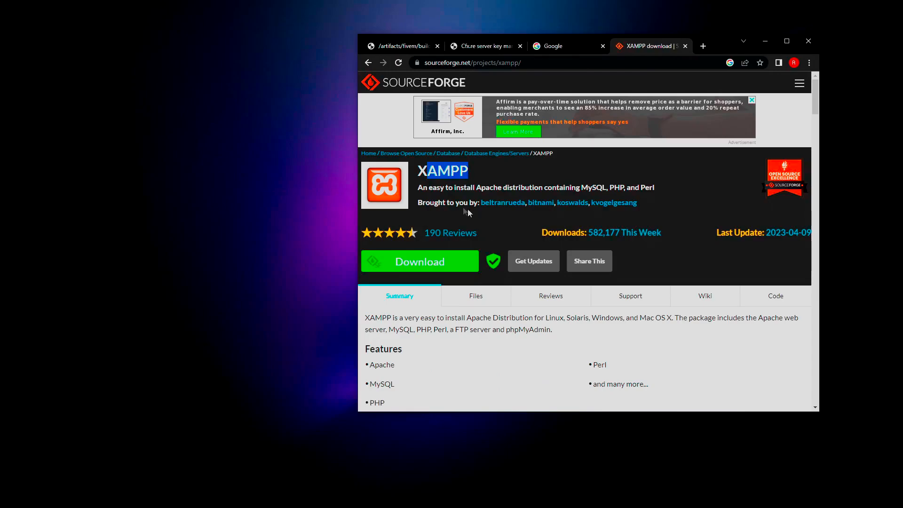
{"action": "middle_click", "coordinate": [641, 44]}
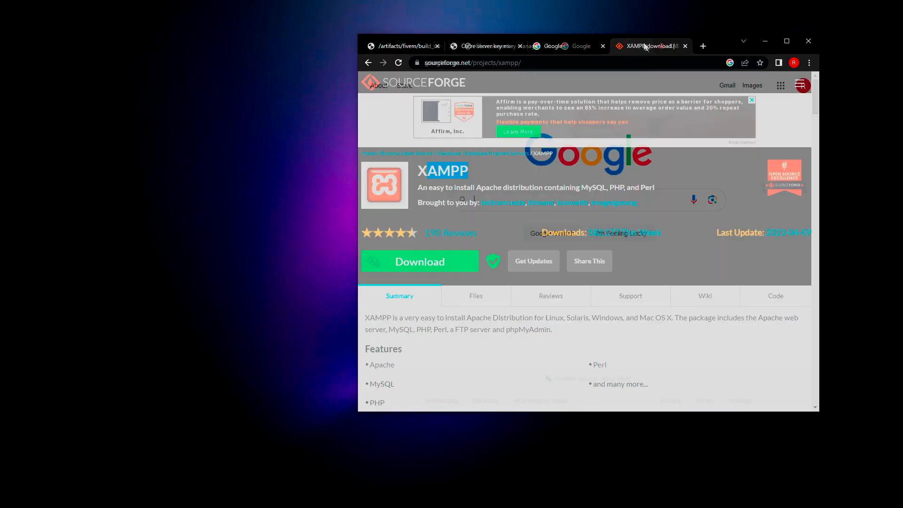
{"action": "left_click_drag", "start_coordinate": [732, 49], "coordinate": [740, 47]}
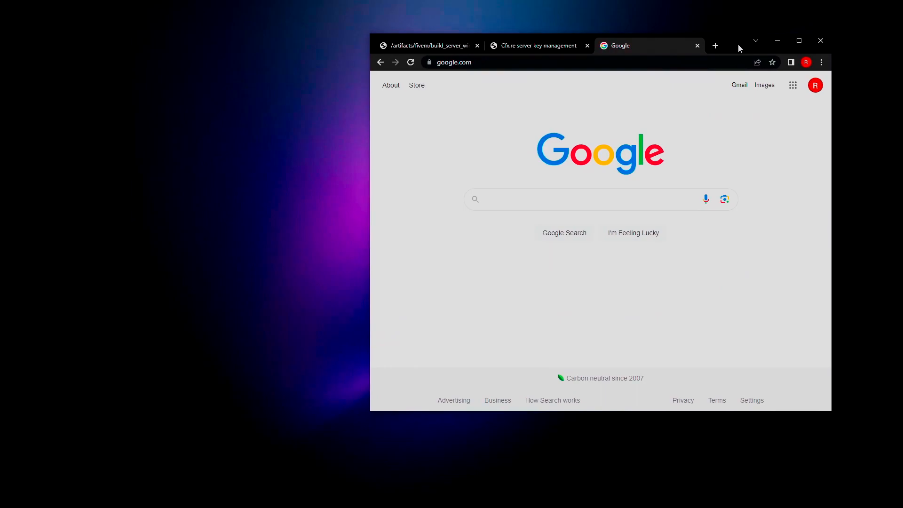
Create a desktop folder named Youtube Server, open it and place its window beside the browser.
{"action": "left_click", "coordinate": [168, 107]}
{"action": "right_click", "coordinate": [170, 111]}
{"action": "mouse_move", "coordinate": [247, 212]}
{"action": "left_click", "coordinate": [297, 208]}
{"action": "type", "text": "You"}
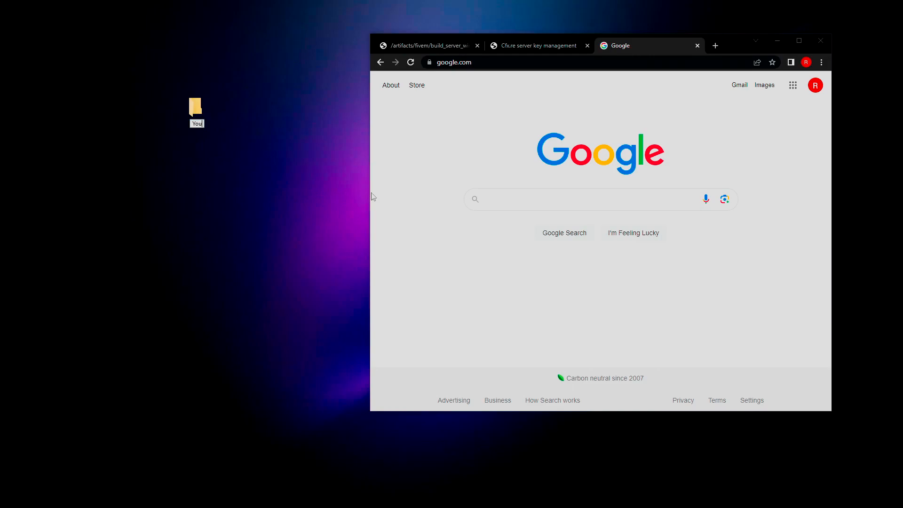
{"action": "type", "text": "tube Server"}
{"action": "key", "text": "Return"}
{"action": "left_click", "coordinate": [323, 138]}
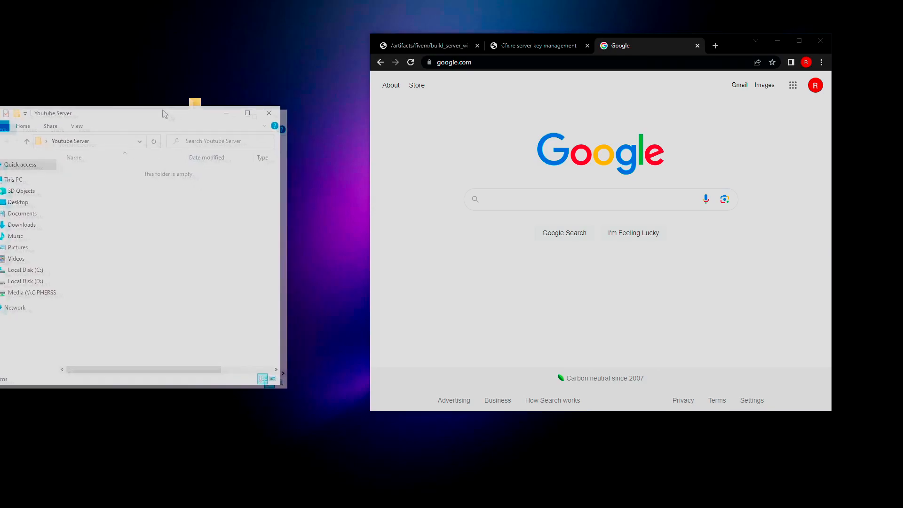
{"action": "left_click_drag", "start_coordinate": [162, 112], "coordinate": [223, 78]}
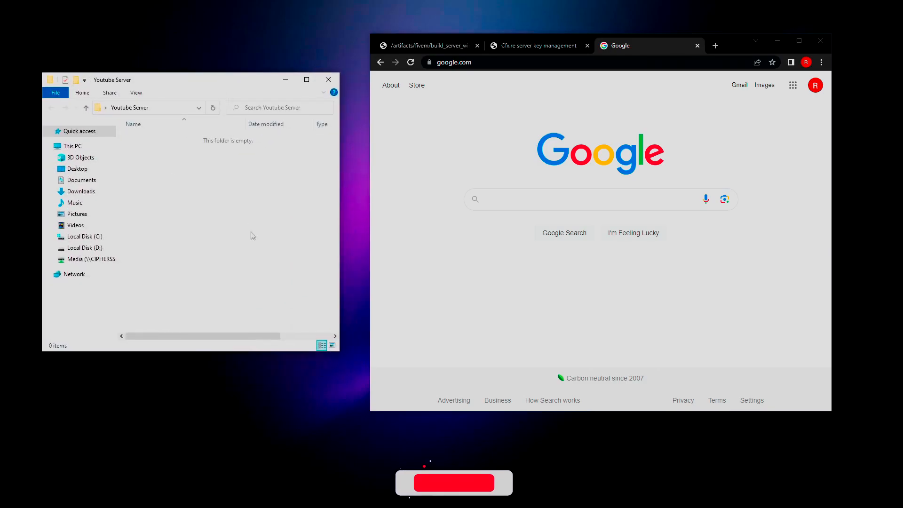
Create a subfolder named server inside the Youtube Server folder.
{"action": "right_click", "coordinate": [185, 208]}
{"action": "mouse_move", "coordinate": [263, 329]}
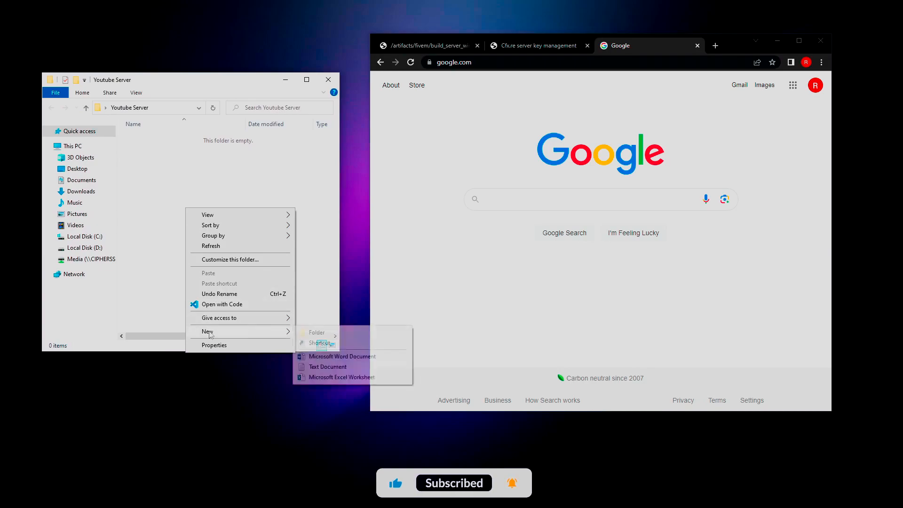
{"action": "left_click", "coordinate": [314, 334]}
{"action": "type", "text": "server"}
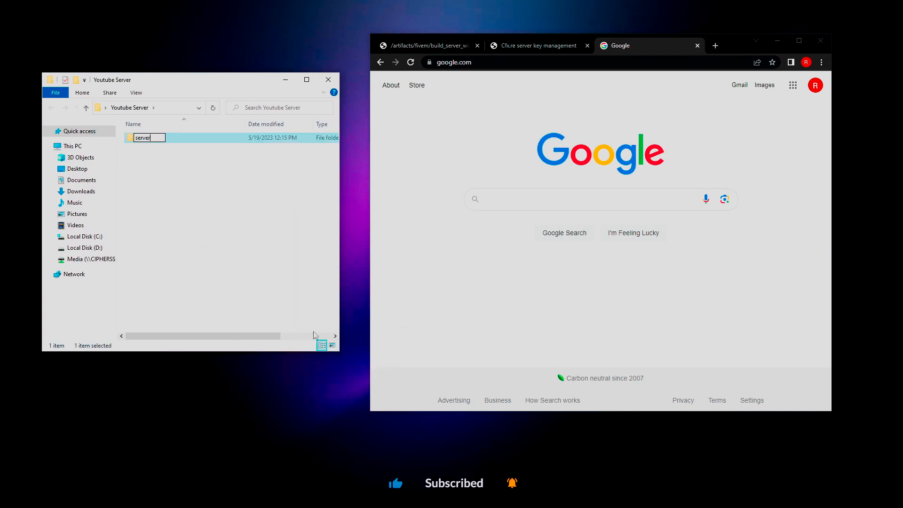
{"action": "key", "text": "Return"}
Create a second subfolder named server-data inside the Youtube Server folder.
{"action": "right_click", "coordinate": [184, 203]}
{"action": "mouse_move", "coordinate": [244, 318]}
{"action": "left_click", "coordinate": [326, 316]}
{"action": "type", "text": "server-data"}
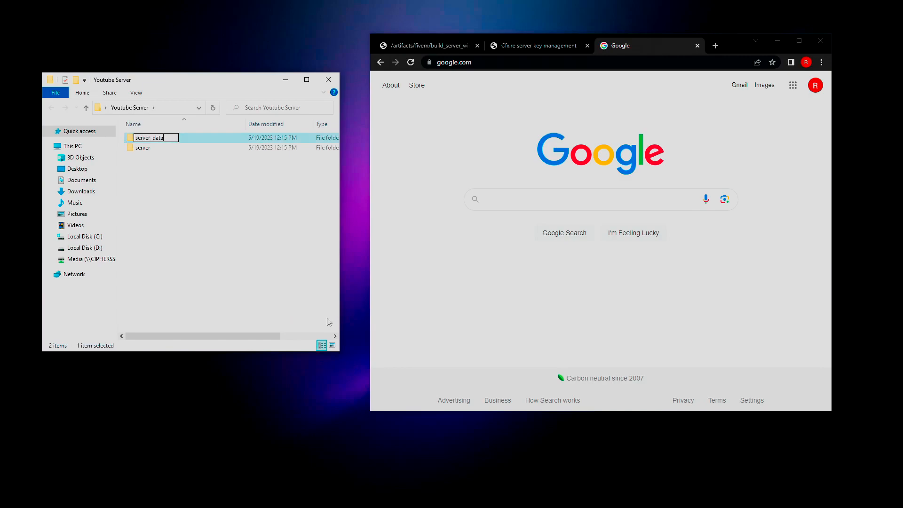
{"action": "key", "text": "Return"}
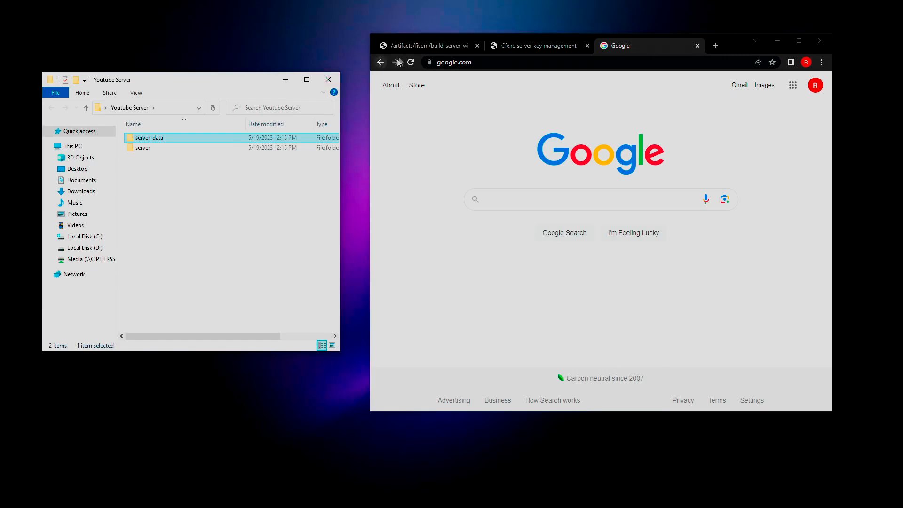
Download the latest recommended FiveM Windows server build (5848) and open the server.7z archive.
{"action": "left_click", "coordinate": [420, 47]}
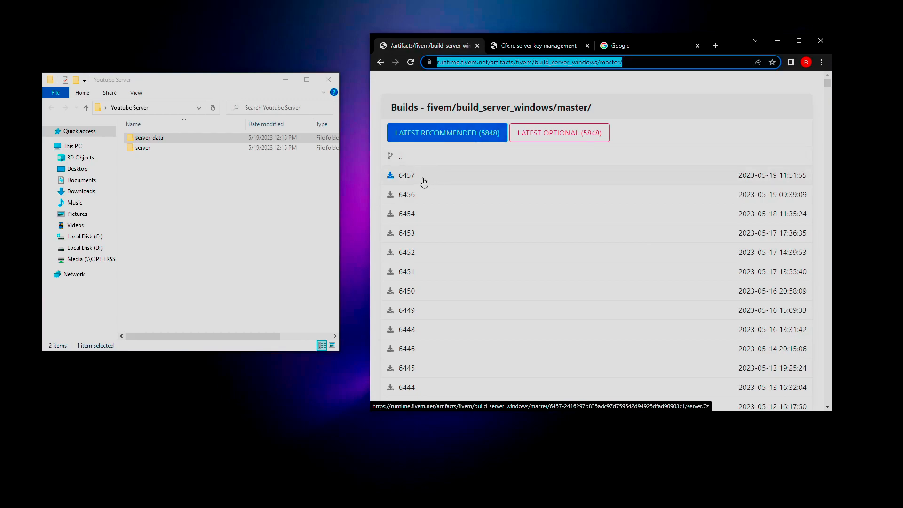
{"action": "left_click", "coordinate": [446, 136]}
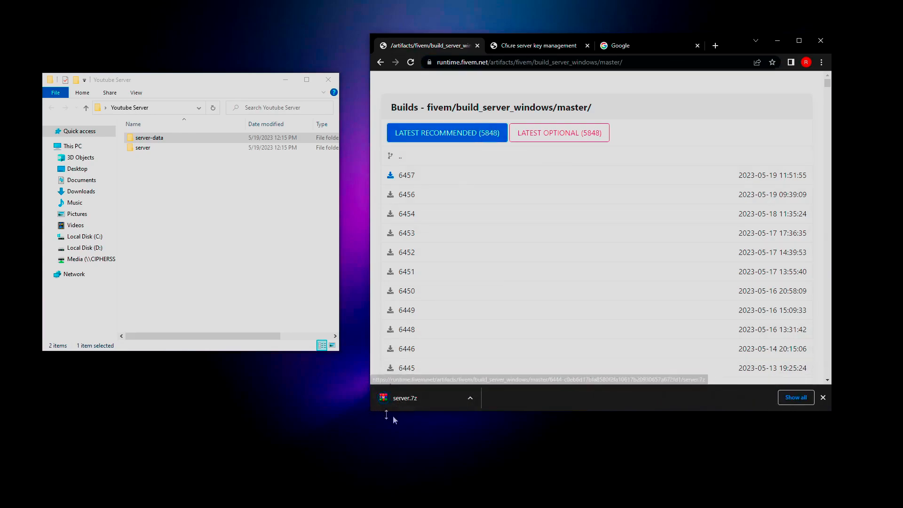
{"action": "left_click", "coordinate": [419, 405]}
Extract all contents of server.7z into the server folder and close the archive.
{"action": "left_click_drag", "start_coordinate": [209, 86], "coordinate": [301, 62]}
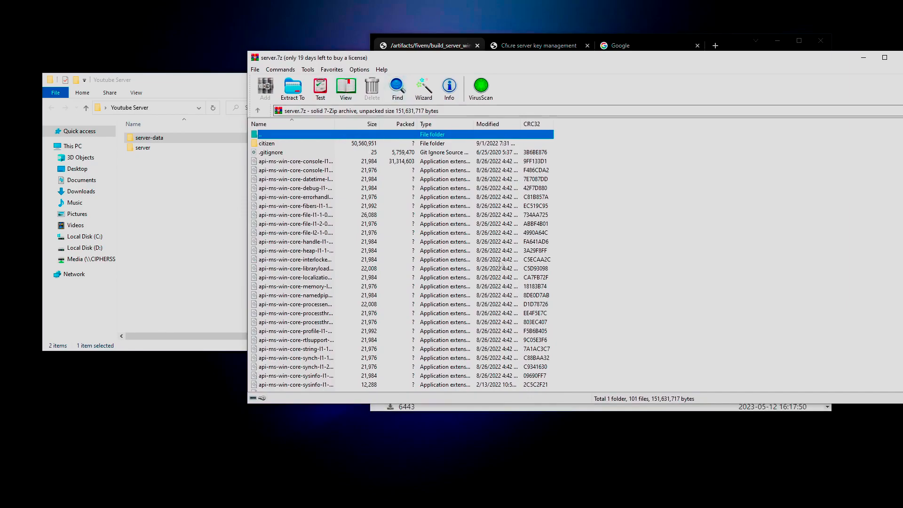
{"action": "right_click", "coordinate": [562, 200]}
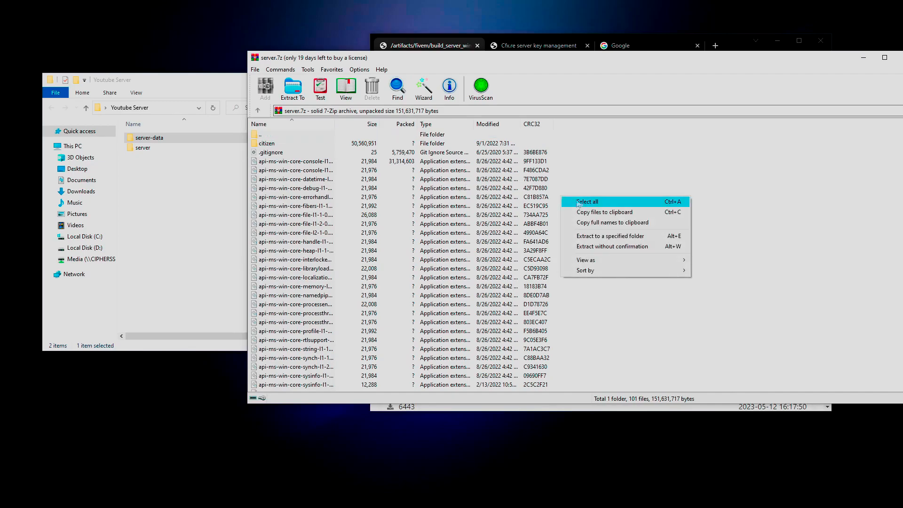
{"action": "left_click", "coordinate": [579, 203]}
{"action": "left_click_drag", "start_coordinate": [376, 184], "coordinate": [151, 149]}
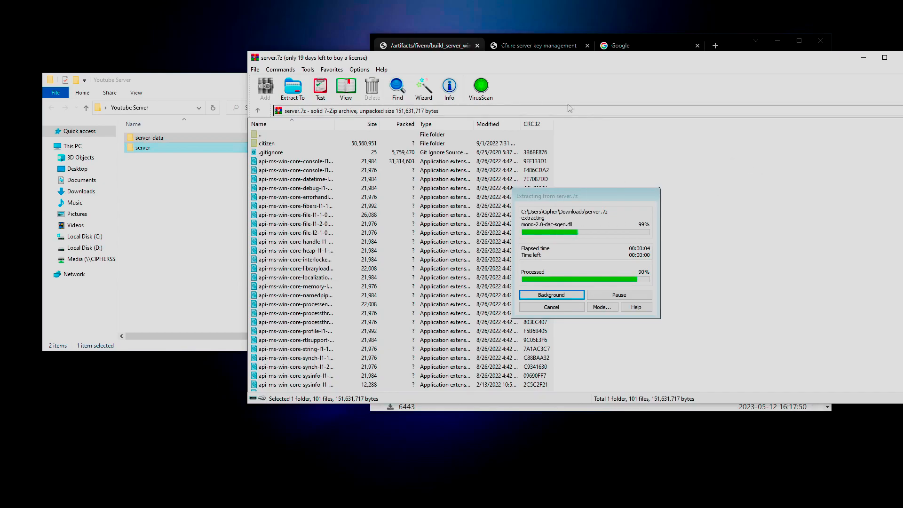
{"action": "left_click_drag", "start_coordinate": [494, 61], "coordinate": [370, 78]}
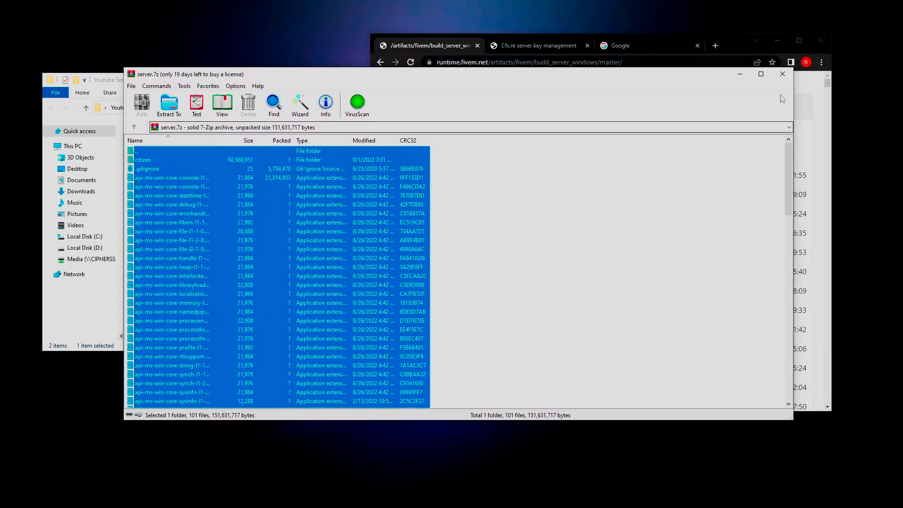
{"action": "left_click", "coordinate": [783, 74]}
Open the server folder and run FXServer.exe.
{"action": "double_click", "coordinate": [148, 148]}
{"action": "scroll", "coordinate": [155, 170], "scroll_direction": "down", "scroll_amount": 20}
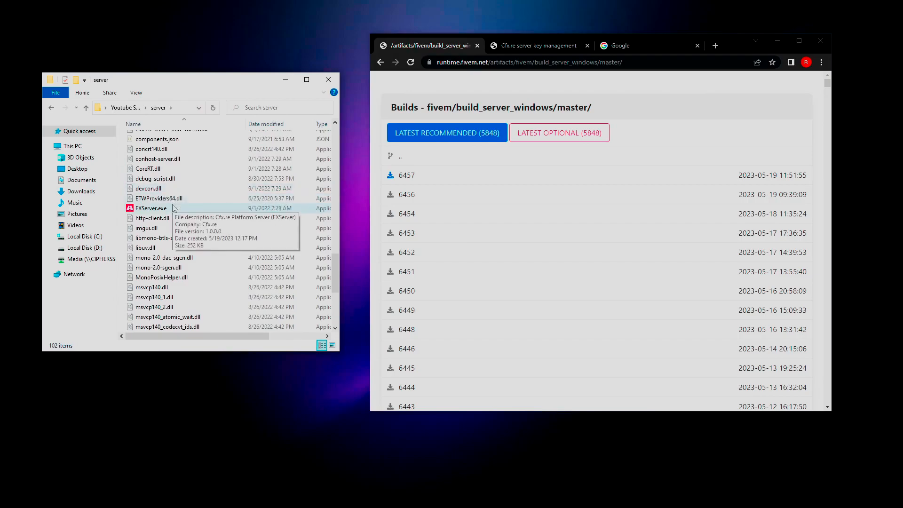
{"action": "left_click", "coordinate": [154, 210]}
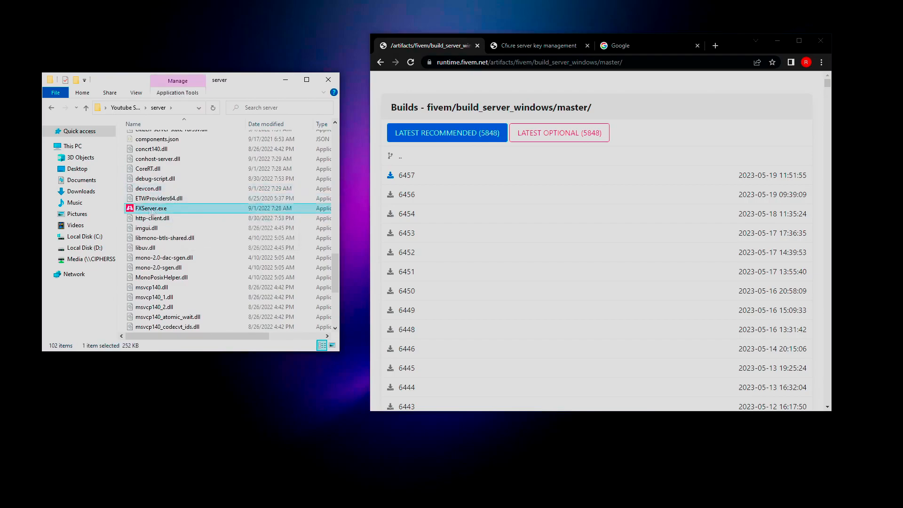
{"action": "double_click", "coordinate": [178, 211]}
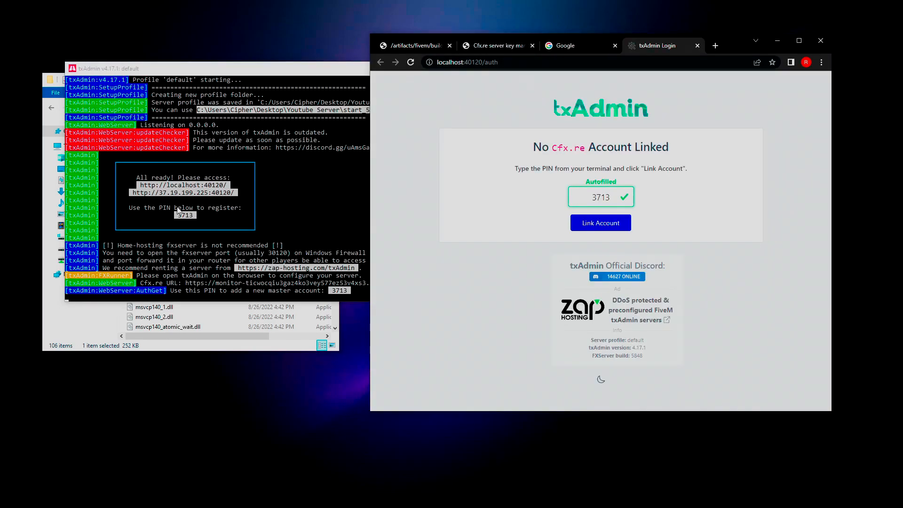
Minimize the txAdmin console, link the Cfx.re account using the autofilled PIN and authorize txAdmin's access.
{"action": "left_click_drag", "start_coordinate": [220, 70], "coordinate": [258, 108]}
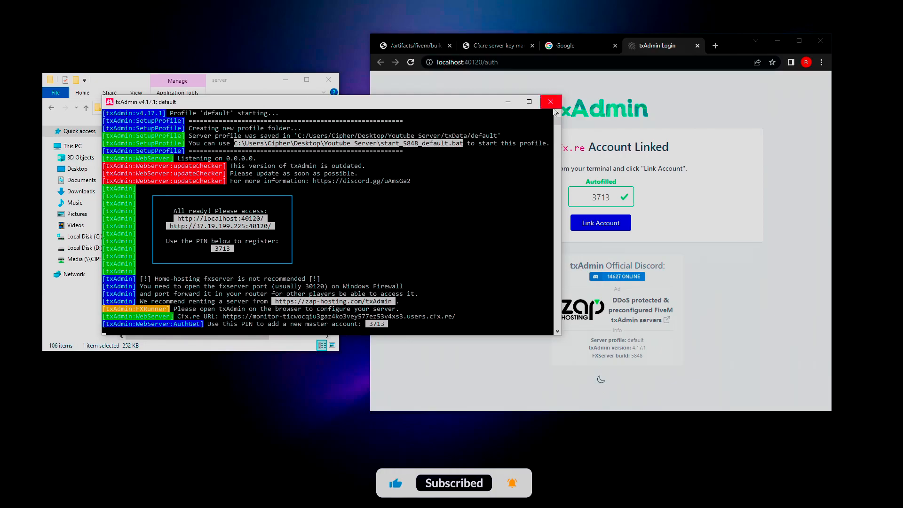
{"action": "left_click", "coordinate": [507, 102]}
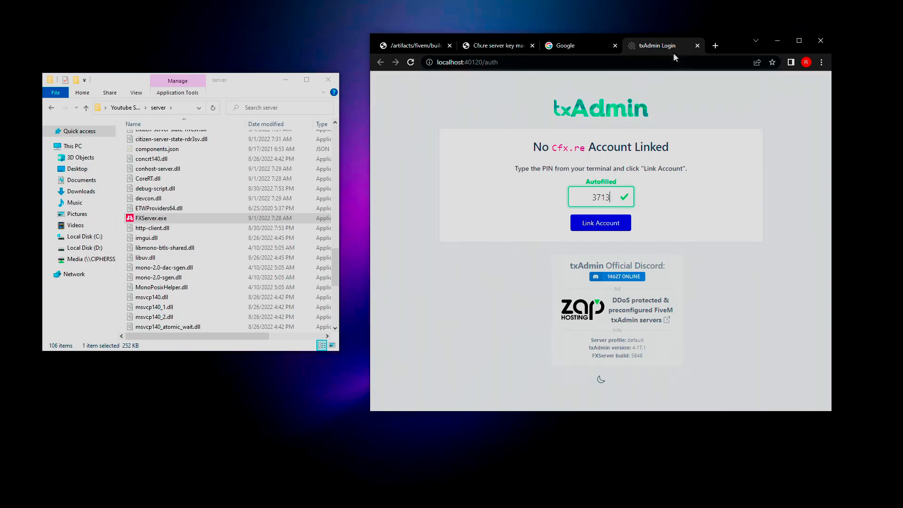
{"action": "left_click", "coordinate": [609, 231]}
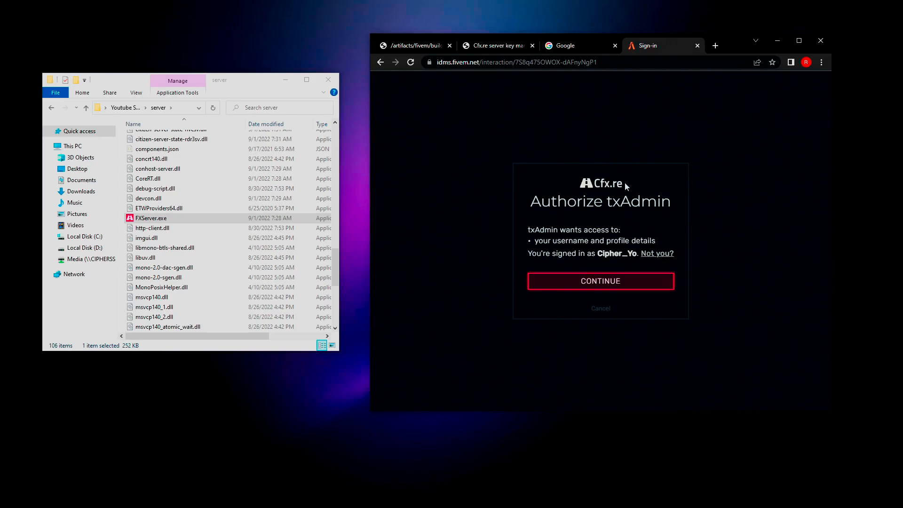
{"action": "left_click", "coordinate": [603, 285]}
Enter and confirm the backup password, accept the terms and create the txAdmin master account.
{"action": "type", "text": "********"}
{"action": "key", "text": "Tab"}
{"action": "type", "text": "*******"}
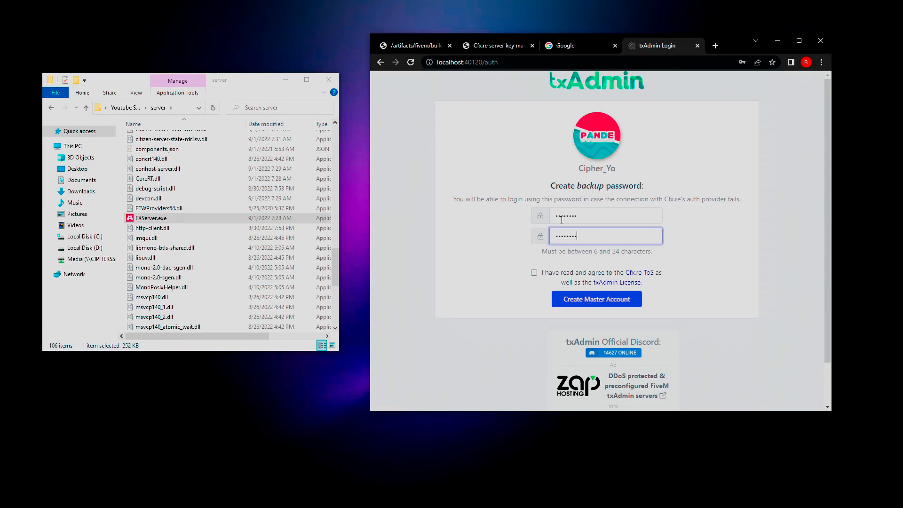
{"action": "left_click", "coordinate": [548, 284]}
{"action": "left_click", "coordinate": [572, 300]}
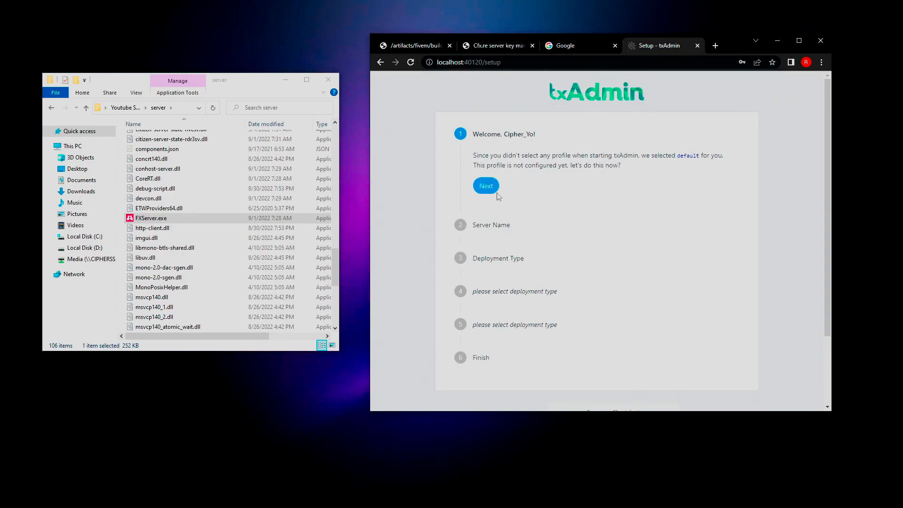
Begin the txAdmin setup and enter Youtube Server QB as the server name.
{"action": "left_click", "coordinate": [496, 192]}
{"action": "type", "text": "Yuoyt"}
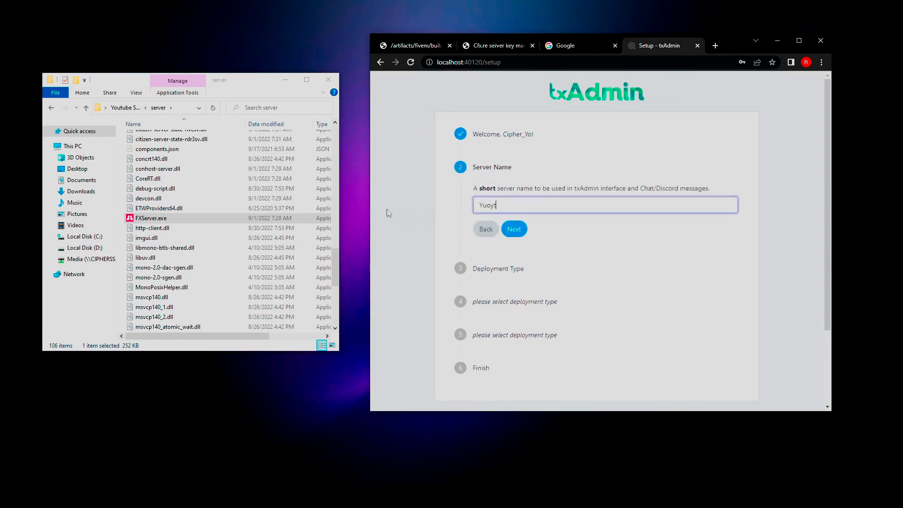
{"action": "type", "text": "ube"}
{"action": "key", "text": "BackSpace"}
{"action": "key", "text": "BackSpace"}
{"action": "key", "text": "BackSpace"}
{"action": "key", "text": "BackSpace"}
{"action": "key", "text": "BackSpace"}
{"action": "key", "text": "BackSpace"}
{"action": "type", "text": "outtube"}
{"action": "key", "text": "BackSpace"}
{"action": "key", "text": "BackSpace"}
{"action": "key", "text": "BackSpace"}
{"action": "type", "text": "ube Server QB"}
{"action": "left_click_drag", "start_coordinate": [719, 190], "coordinate": [472, 188]}
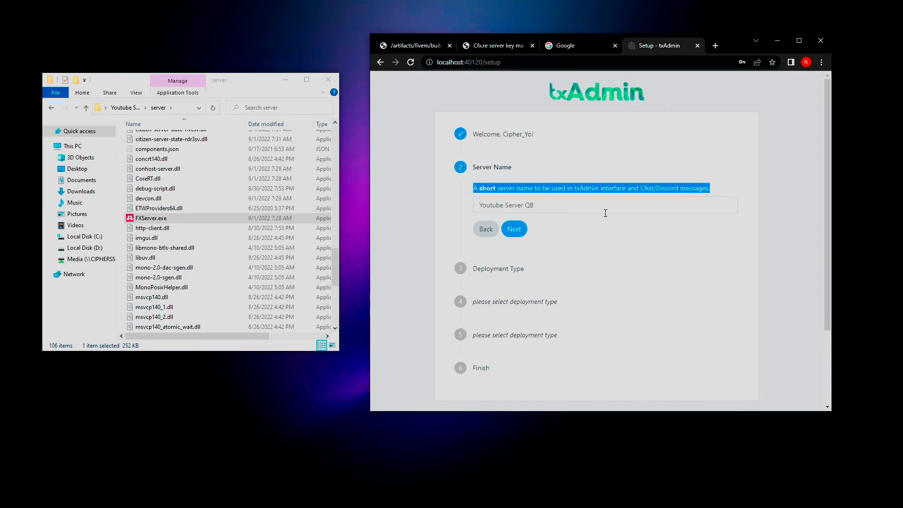
Confirm the server name, choose the Popular Recipes deployment type and select the QBCore Framework template.
{"action": "left_click", "coordinate": [518, 232]}
{"action": "left_click", "coordinate": [518, 233]}
{"action": "scroll", "coordinate": [438, 236], "scroll_direction": "down", "scroll_amount": 2}
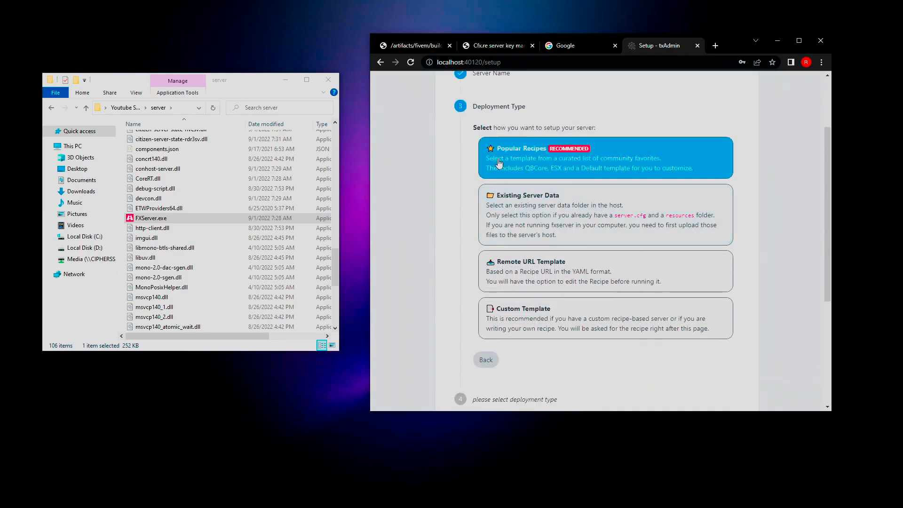
{"action": "left_click", "coordinate": [527, 161]}
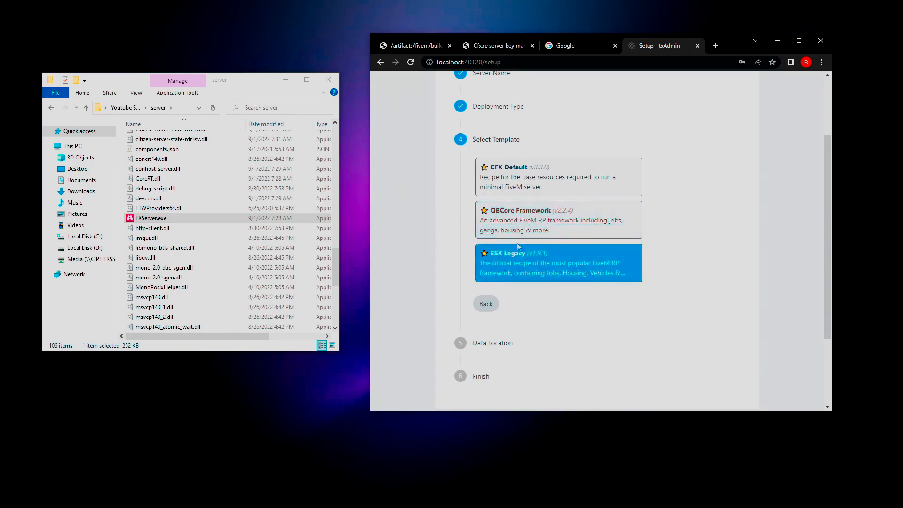
{"action": "left_click", "coordinate": [574, 231]}
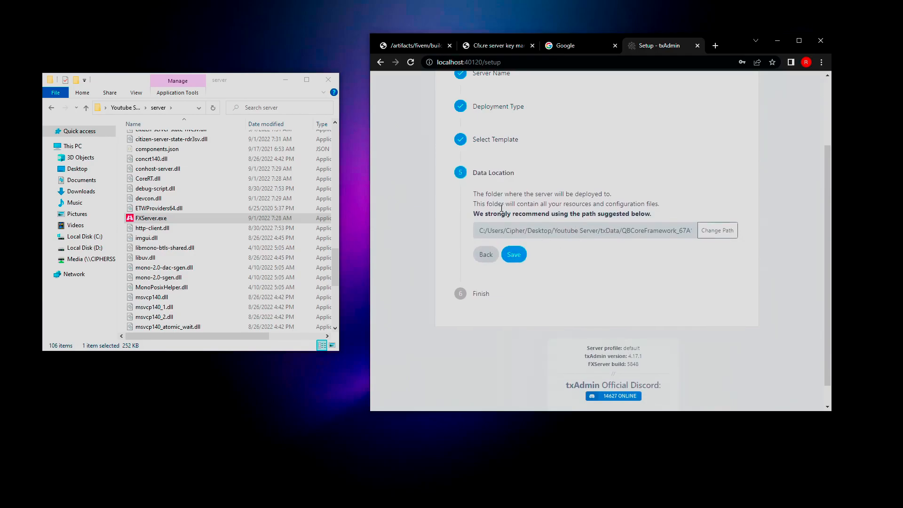
Open the server-data folder to check it, change the data location to Youtube Server/server-data and save it.
{"action": "left_click_drag", "start_coordinate": [468, 219], "coordinate": [684, 222]}
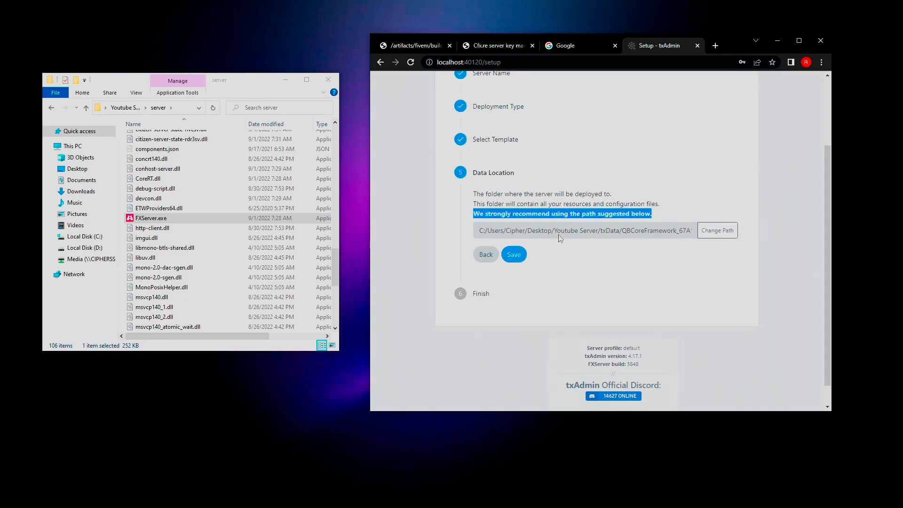
{"action": "left_click", "coordinate": [132, 84]}
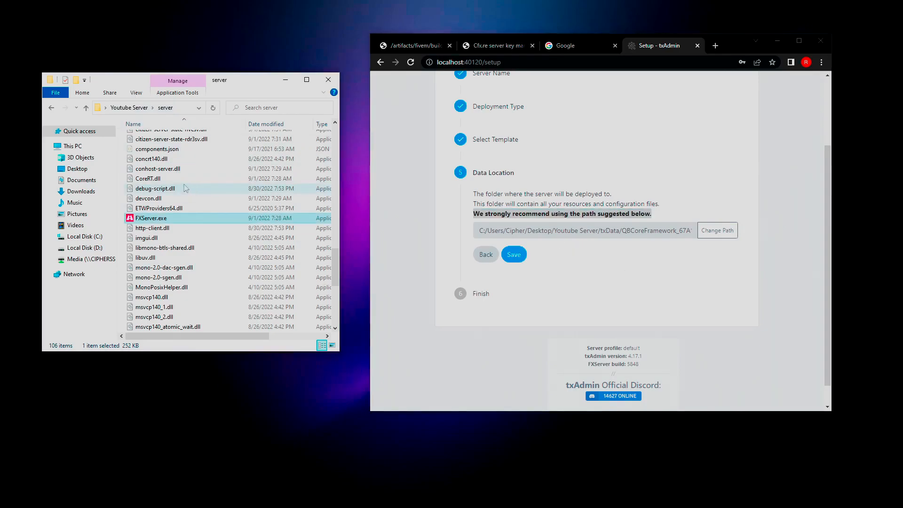
{"action": "key", "text": "BackSpace"}
{"action": "double_click", "coordinate": [157, 146]}
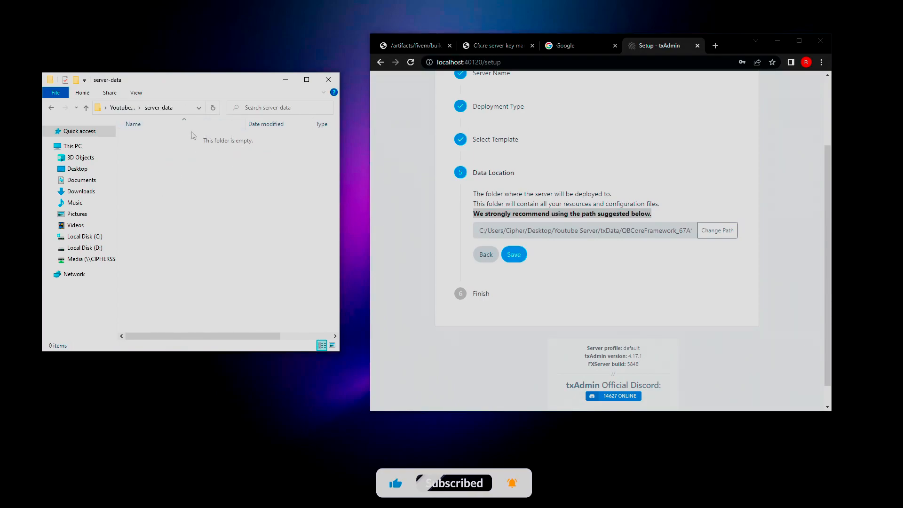
{"action": "left_click", "coordinate": [718, 230]}
{"action": "left_click_drag", "start_coordinate": [721, 231], "coordinate": [601, 244]}
{"action": "type", "text": "server-data"}
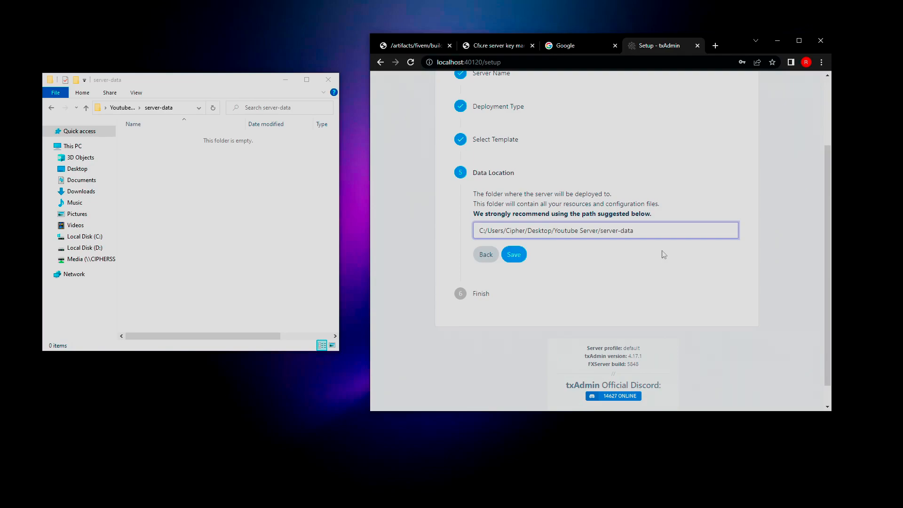
{"action": "left_click", "coordinate": [514, 254]}
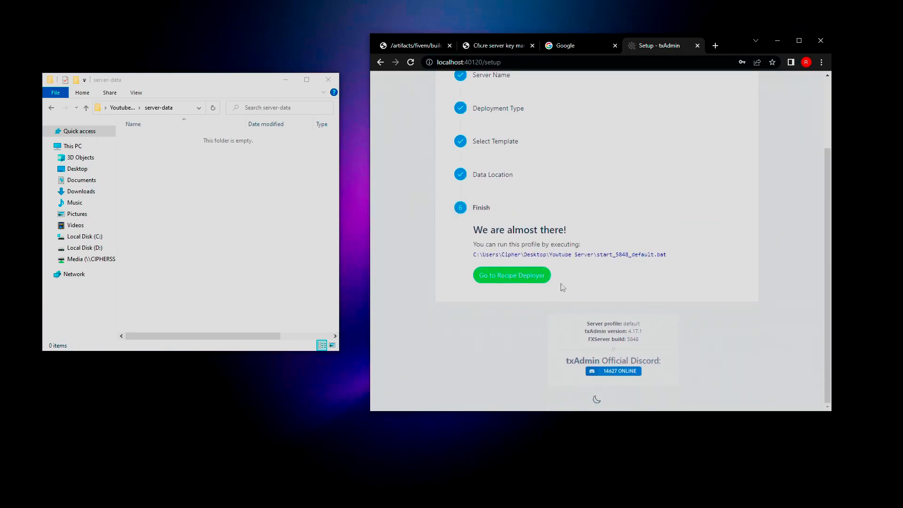
Go to the recipe deployer, review the QBCore Framework recipe and continue to the input parameters.
{"action": "left_click", "coordinate": [522, 282]}
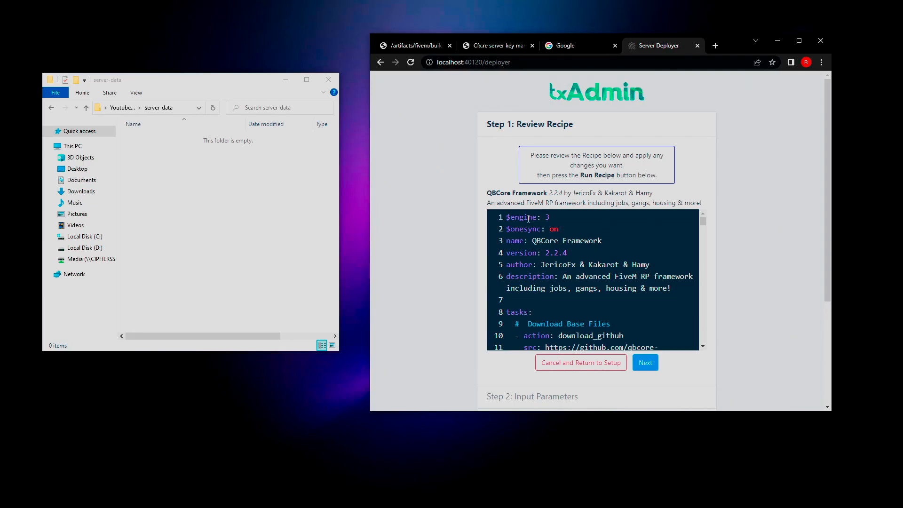
{"action": "scroll", "coordinate": [593, 287], "scroll_direction": "down", "scroll_amount": 20}
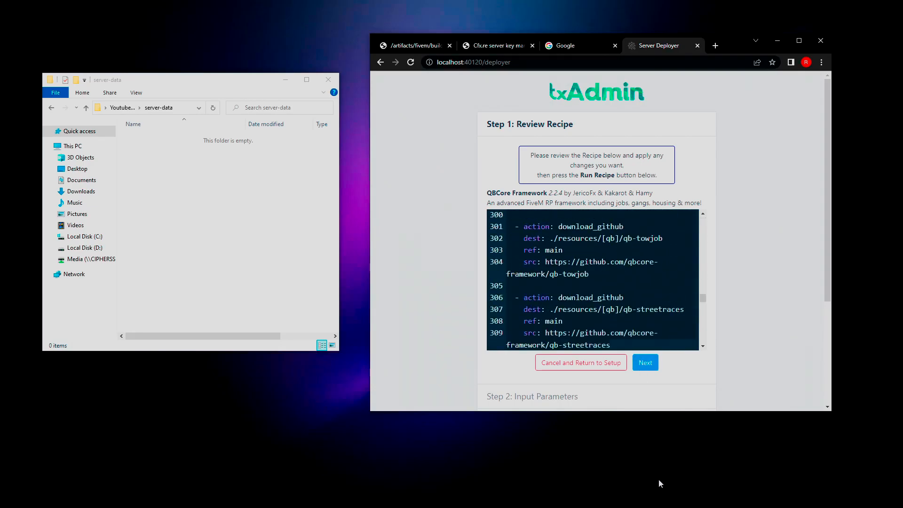
{"action": "left_click", "coordinate": [585, 275]}
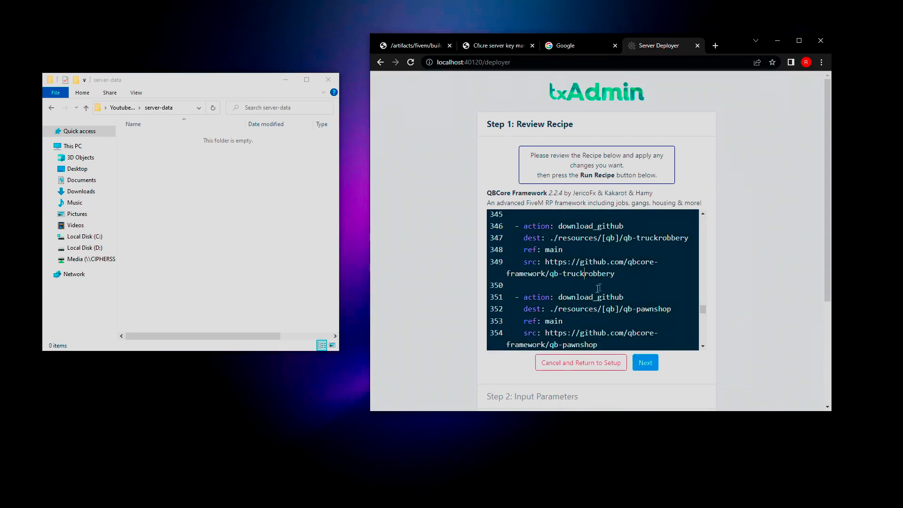
{"action": "left_click", "coordinate": [647, 362]}
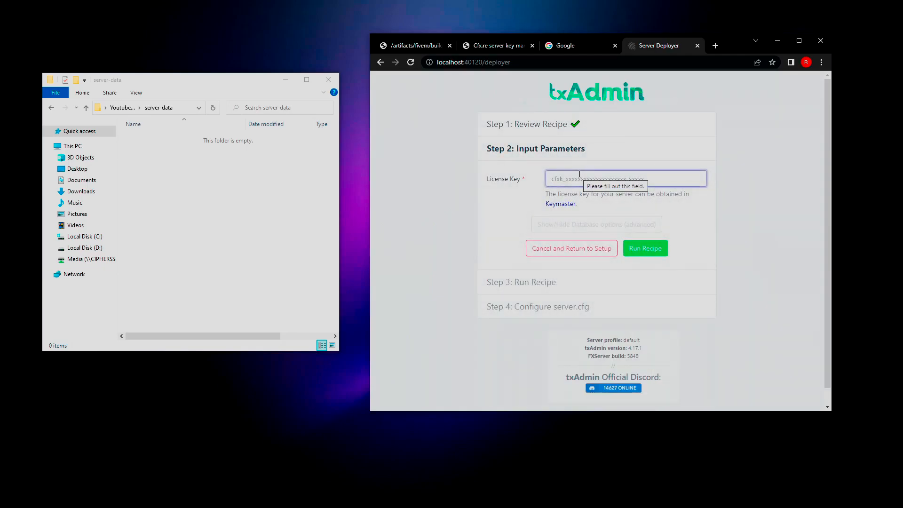
Open the new server registration in Cfx.re Keymaster and enter Youtube Server QB as the display name.
{"action": "left_click", "coordinate": [490, 46]}
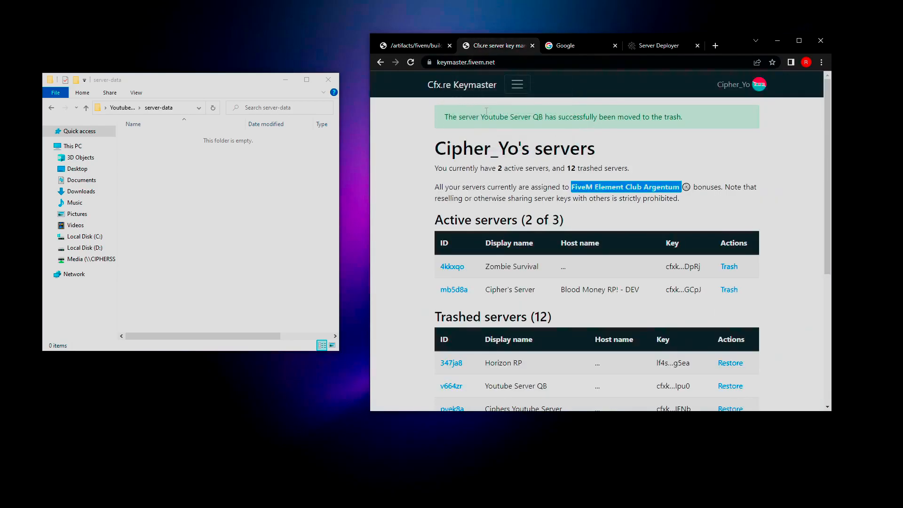
{"action": "left_click", "coordinate": [517, 84]}
{"action": "left_click", "coordinate": [468, 166]}
{"action": "left_click", "coordinate": [477, 151]}
{"action": "type", "text": "outube Server"}
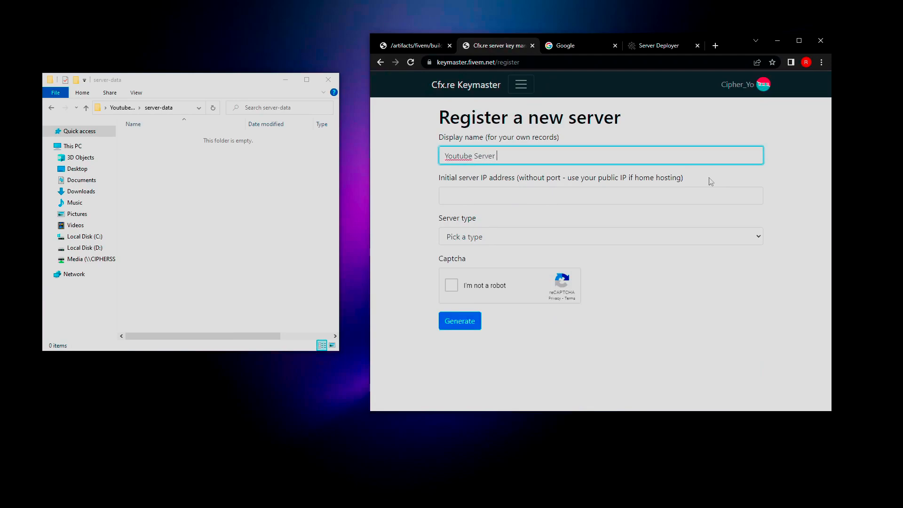
{"action": "type", "text": " QB"}
{"action": "left_click_drag", "start_coordinate": [551, 139], "coordinate": [433, 153]}
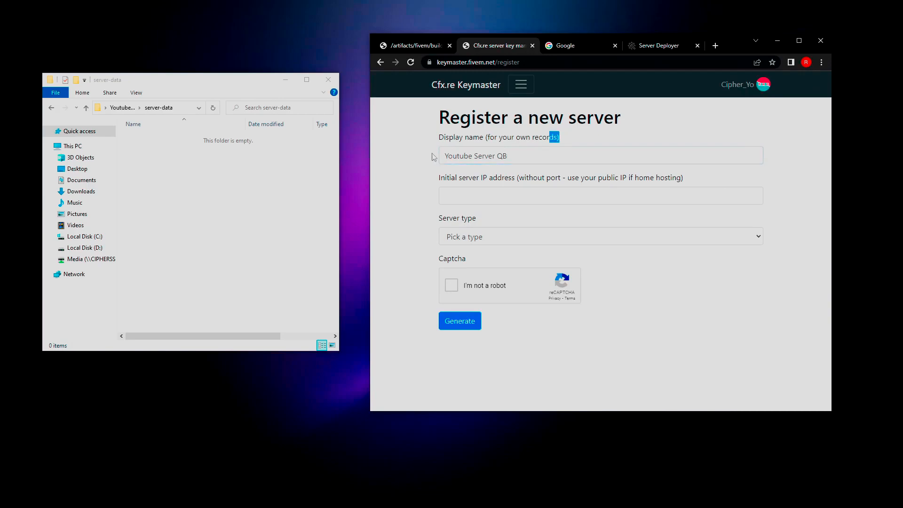
{"action": "left_click", "coordinate": [502, 155]}
{"action": "left_click_drag", "start_coordinate": [559, 140], "coordinate": [473, 138]}
{"action": "left_click", "coordinate": [502, 156]}
{"action": "left_click_drag", "start_coordinate": [445, 179], "coordinate": [556, 177]}
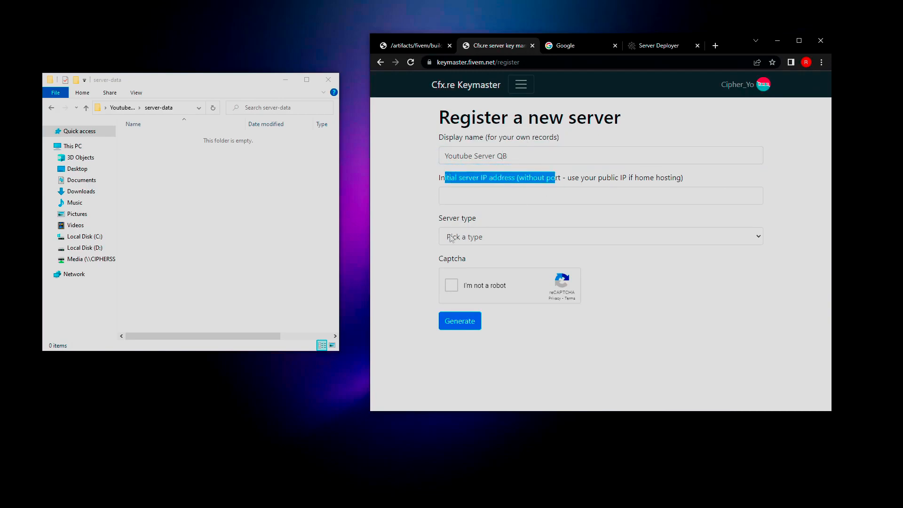
{"action": "left_click", "coordinate": [424, 179]}
Search Google for the computer's public IP address and copy the address from the result.
{"action": "left_click", "coordinate": [571, 45]}
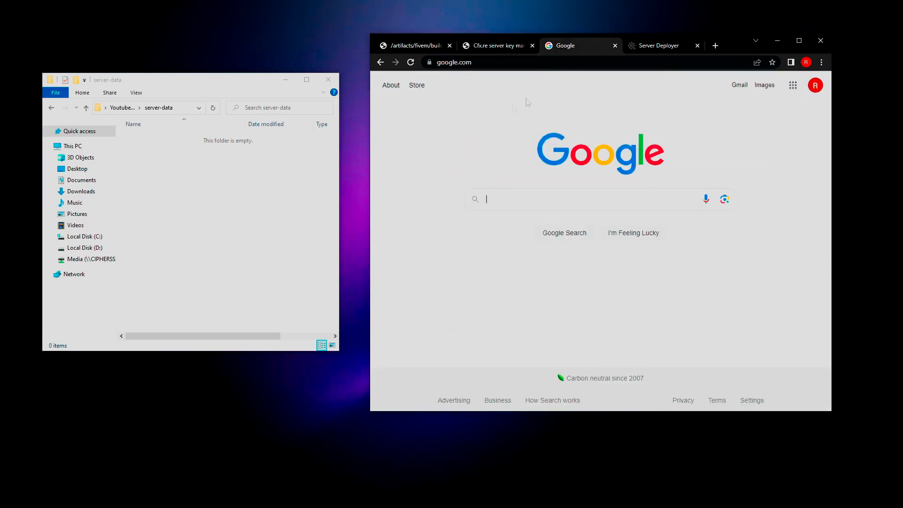
{"action": "left_click", "coordinate": [490, 197]}
{"action": "type", "text": "whats my i["}
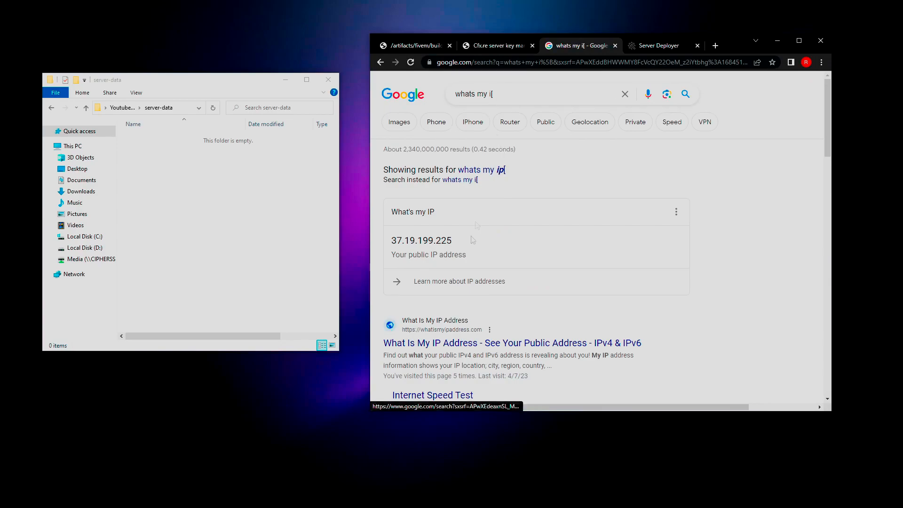
{"action": "left_click_drag", "start_coordinate": [468, 248], "coordinate": [377, 248]}
{"action": "right_click", "coordinate": [446, 244]}
{"action": "left_click", "coordinate": [447, 249]}
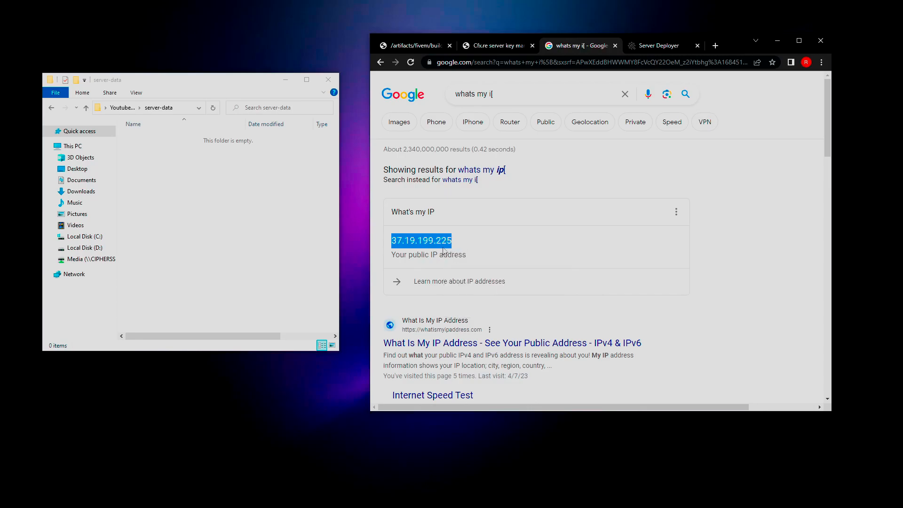
{"action": "right_click", "coordinate": [395, 241]}
{"action": "left_click", "coordinate": [479, 245]}
{"action": "left_click", "coordinate": [425, 240]}
{"action": "double_click", "coordinate": [426, 241]}
{"action": "left_click", "coordinate": [457, 238]}
{"action": "left_click_drag", "start_coordinate": [387, 252], "coordinate": [453, 241]}
{"action": "right_click", "coordinate": [403, 239]}
{"action": "left_click", "coordinate": [422, 243]}
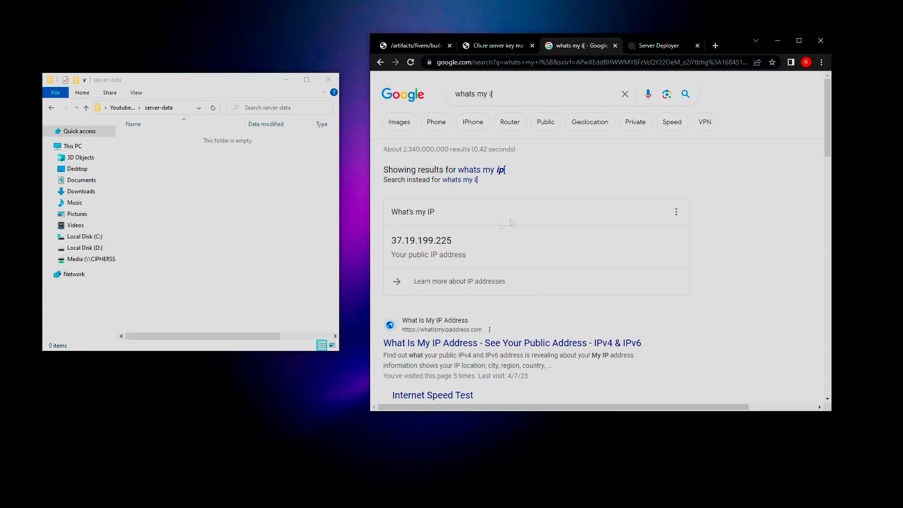
Copy the full public IP address and paste it as the initial server IP address in the Keymaster registration.
{"action": "left_click_drag", "start_coordinate": [467, 246], "coordinate": [373, 239]}
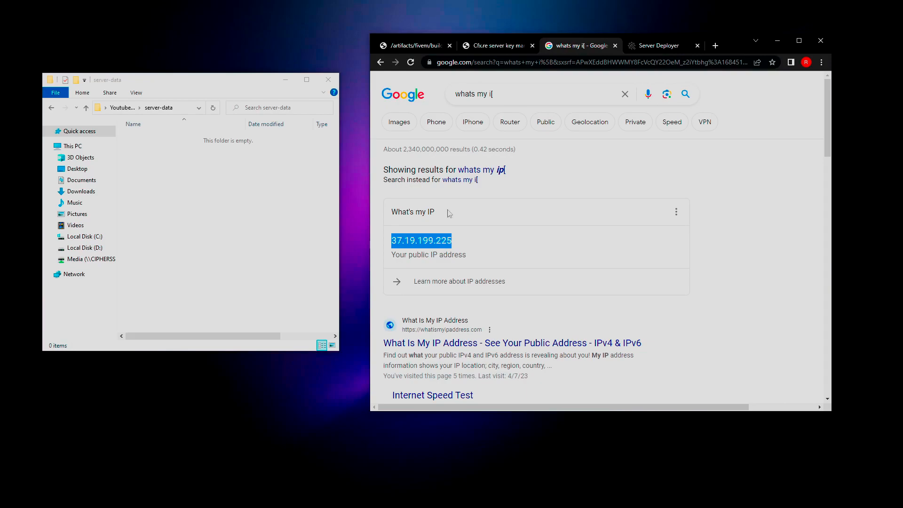
{"action": "right_click", "coordinate": [437, 249]}
{"action": "left_click", "coordinate": [447, 256]}
{"action": "left_click", "coordinate": [509, 48]}
{"action": "right_click", "coordinate": [479, 200]}
{"action": "left_click", "coordinate": [500, 276]}
Set the server type to Other/Home hosted with localhost as the provider, complete the captcha and generate the server key.
{"action": "left_click", "coordinate": [466, 235]}
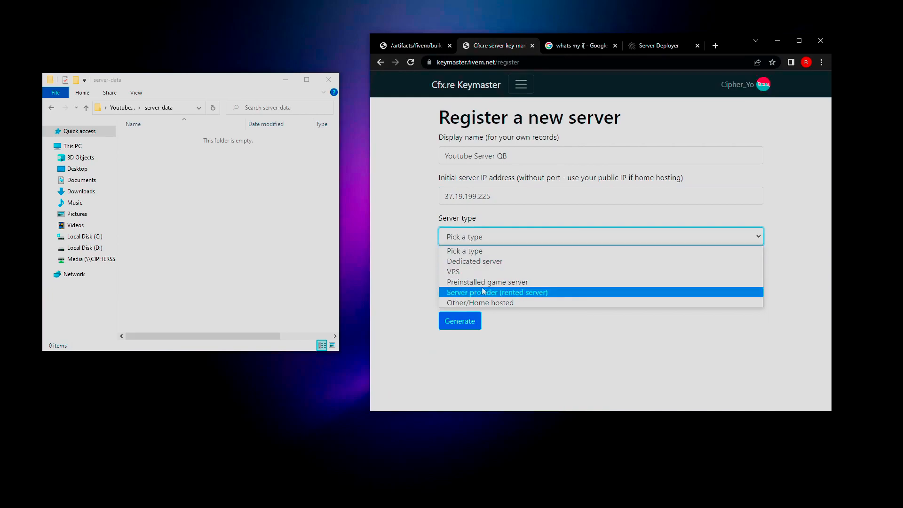
{"action": "left_click", "coordinate": [482, 303]}
{"action": "left_click", "coordinate": [506, 257]}
{"action": "type", "text": "localhost"}
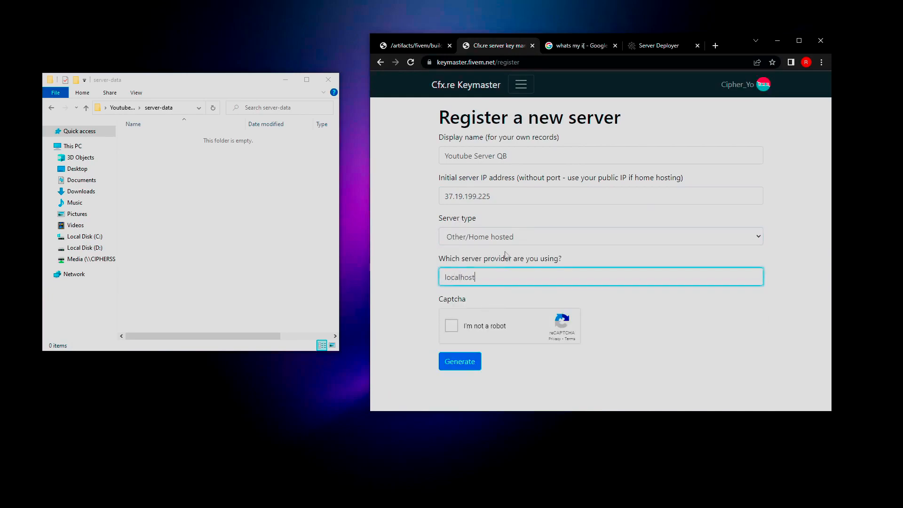
{"action": "left_click", "coordinate": [451, 328]}
{"action": "left_click", "coordinate": [470, 361]}
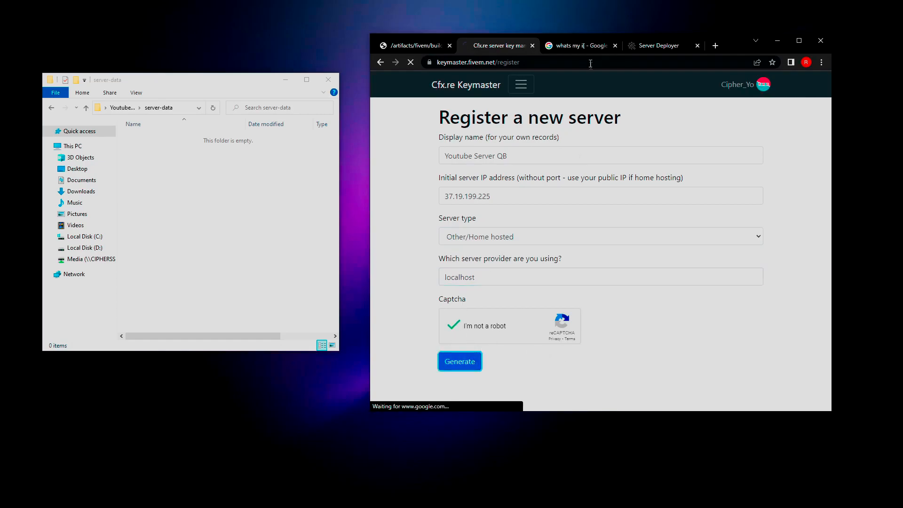
Close the Google results page and review the registered server's key, IP lock and initial IP details in Keymaster.
{"action": "left_click", "coordinate": [582, 48]}
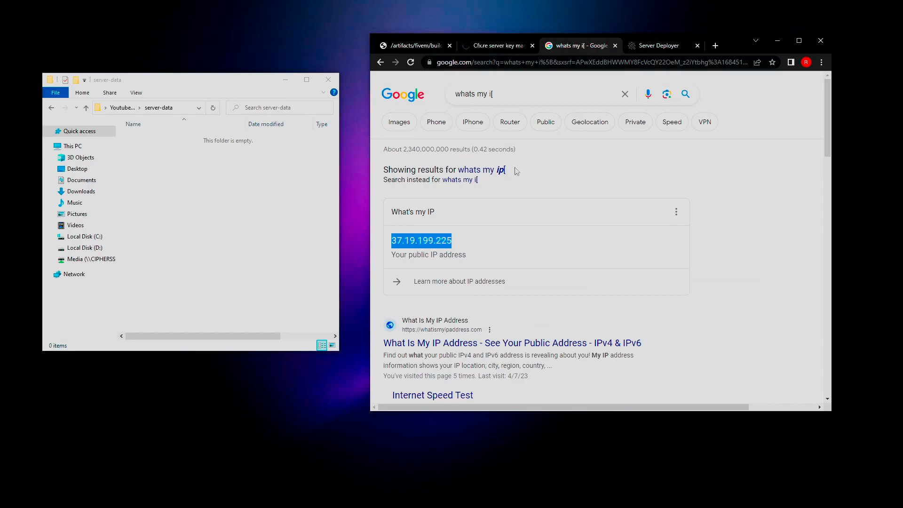
{"action": "left_click", "coordinate": [616, 44]}
{"action": "left_click", "coordinate": [516, 46]}
{"action": "mouse_move", "coordinate": [522, 260]}
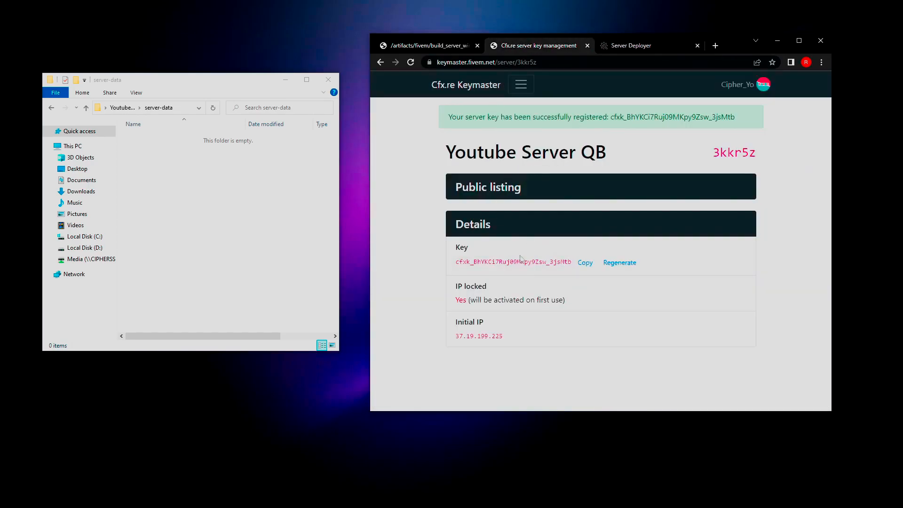
{"action": "left_click_drag", "start_coordinate": [459, 262], "coordinate": [573, 273]}
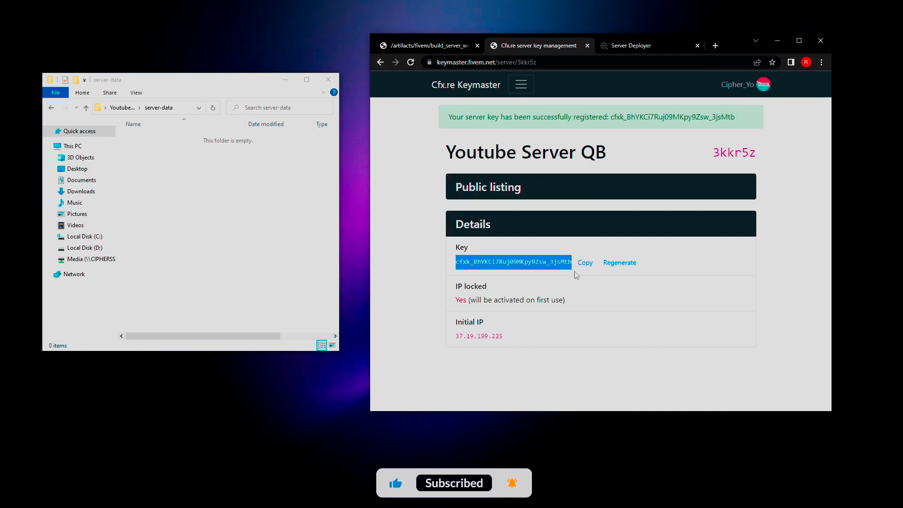
{"action": "triple_click", "coordinate": [574, 303]}
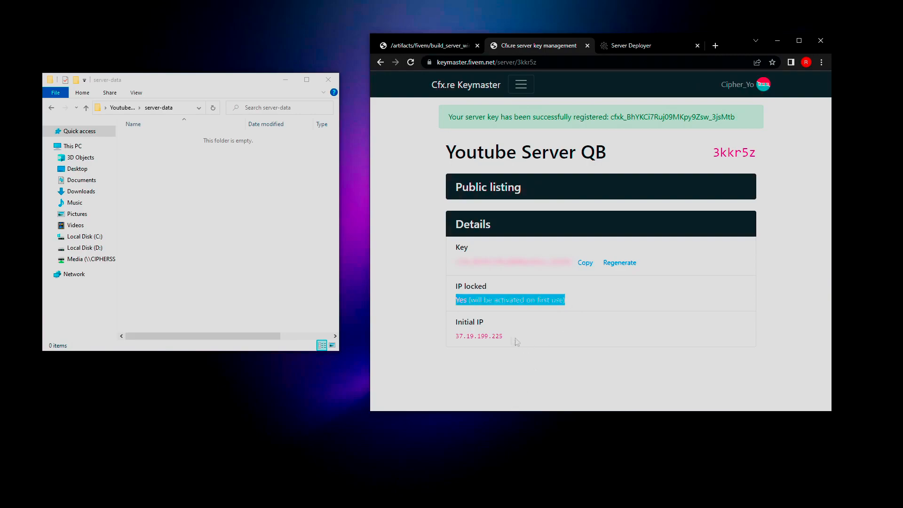
{"action": "left_click_drag", "start_coordinate": [510, 339], "coordinate": [448, 338]}
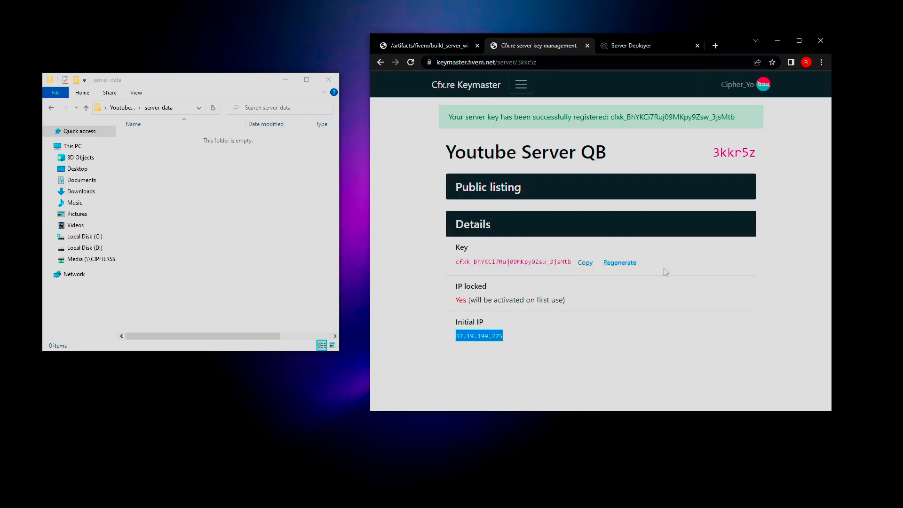
Copy the server's licence key from Keymaster and paste it into the License Key field of the txAdmin deployer.
{"action": "left_click", "coordinate": [586, 263]}
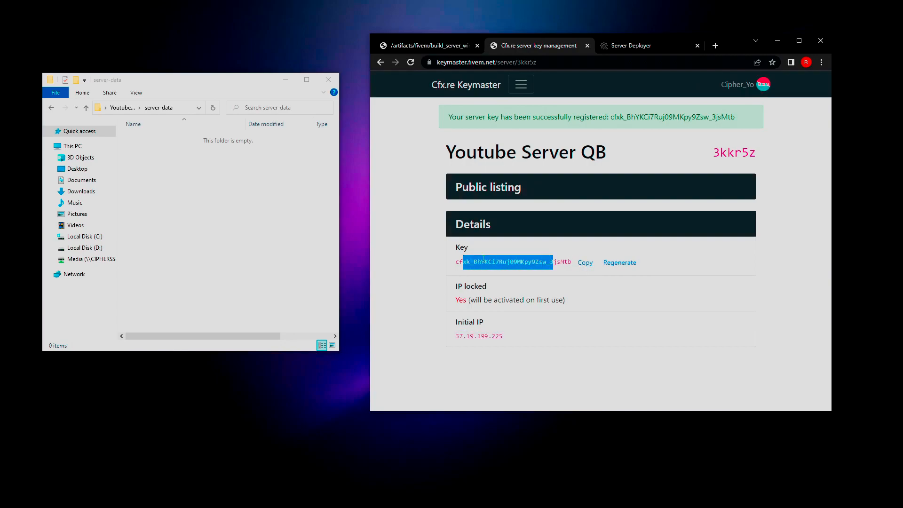
{"action": "left_click", "coordinate": [585, 263]}
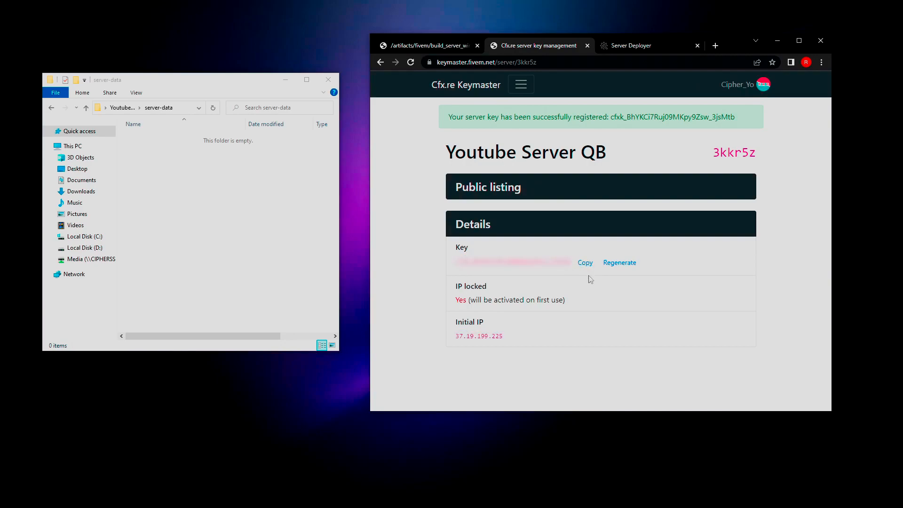
{"action": "left_click", "coordinate": [648, 47]}
{"action": "right_click", "coordinate": [610, 182]}
{"action": "left_click", "coordinate": [630, 253]}
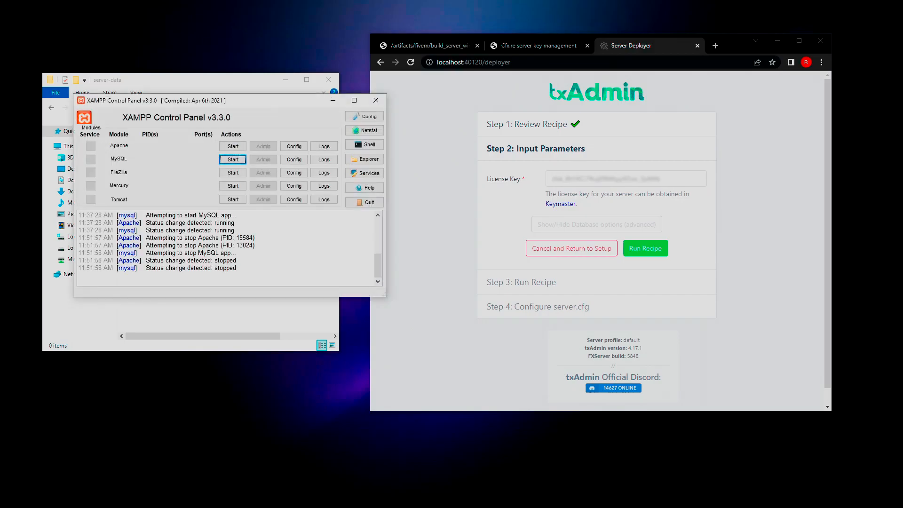
Start the Apache and MySQL modules in the XAMPP Control Panel, then switch to the txAdmin console window.
{"action": "left_click_drag", "start_coordinate": [156, 104], "coordinate": [277, 126]}
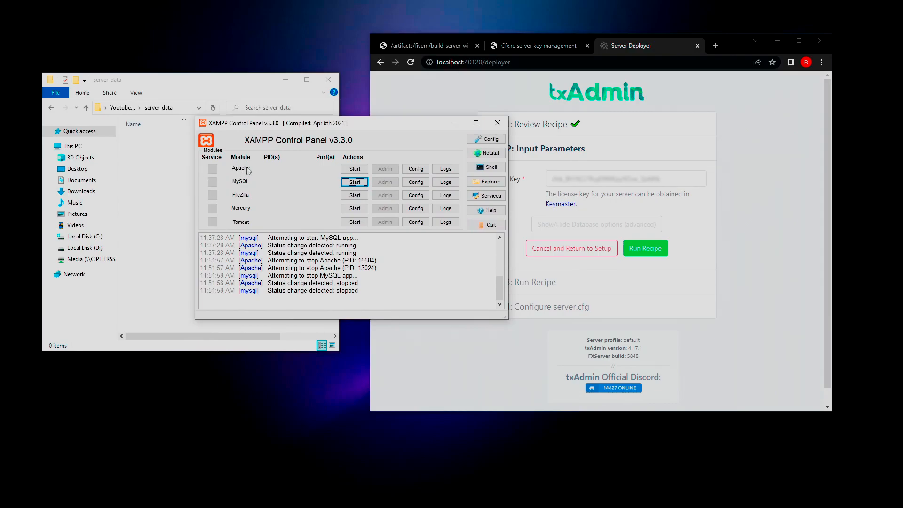
{"action": "left_click", "coordinate": [355, 169]}
{"action": "left_click", "coordinate": [354, 182]}
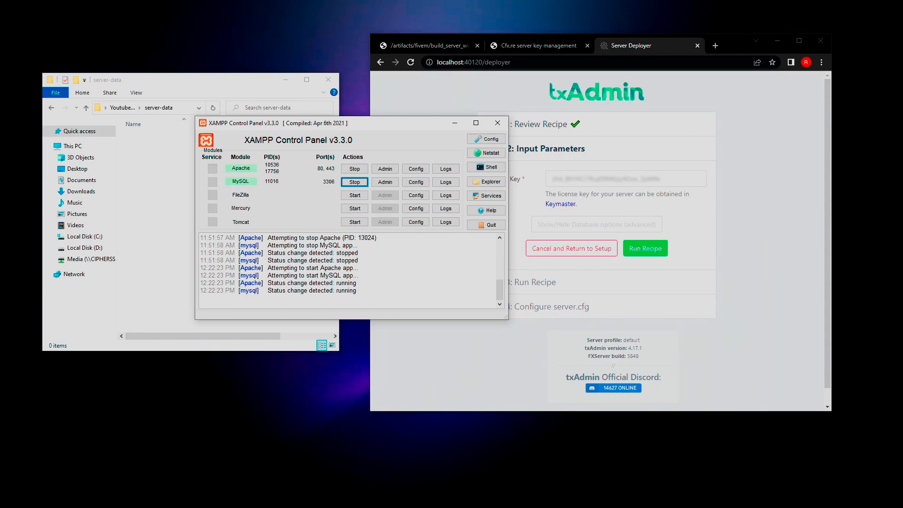
{"action": "key", "text": "alt+Tab"}
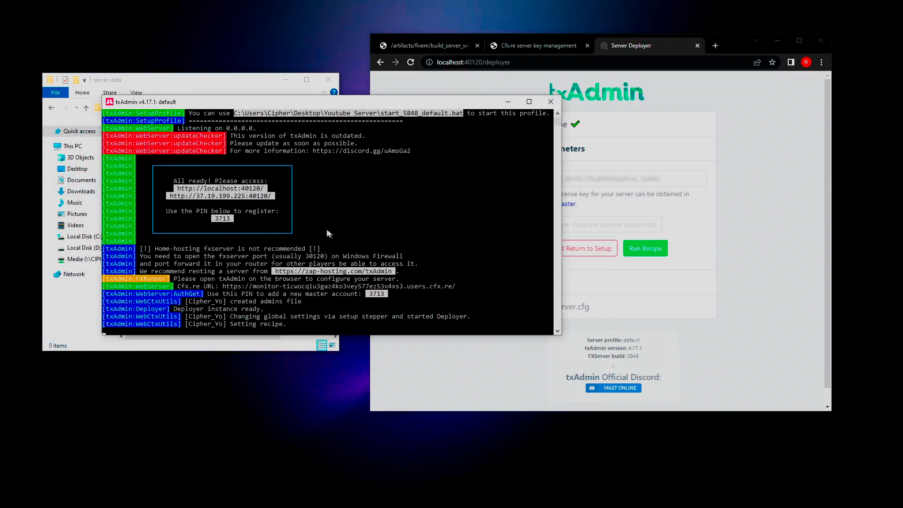
Open the MySQL admin page, phpMyAdmin, from the XAMPP Control Panel and clear the XAMPP and txAdmin console windows out of the way.
{"action": "left_click", "coordinate": [508, 102]}
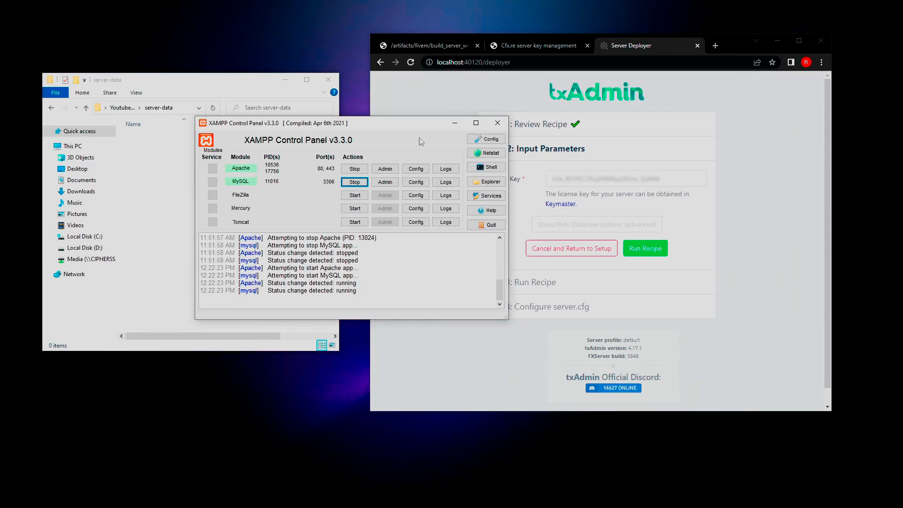
{"action": "left_click_drag", "start_coordinate": [410, 124], "coordinate": [296, 114]}
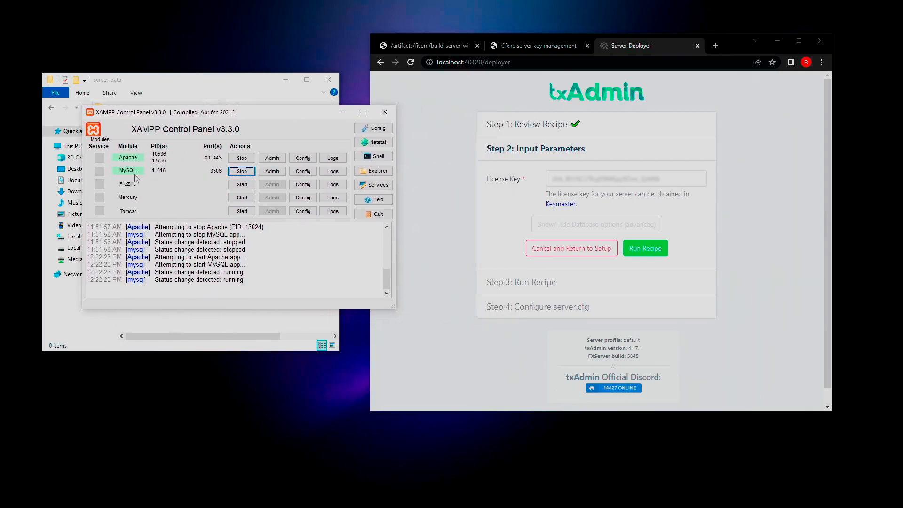
{"action": "left_click", "coordinate": [271, 172]}
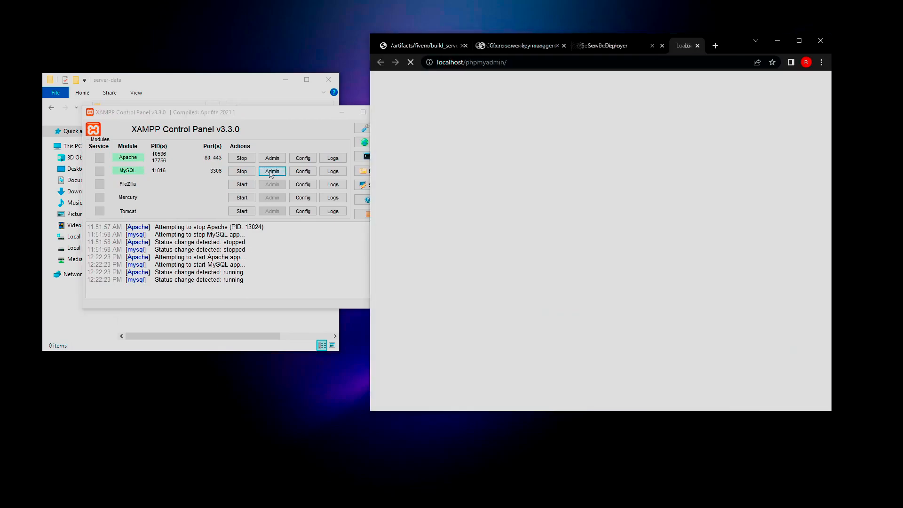
{"action": "left_click_drag", "start_coordinate": [231, 113], "coordinate": [207, 124]}
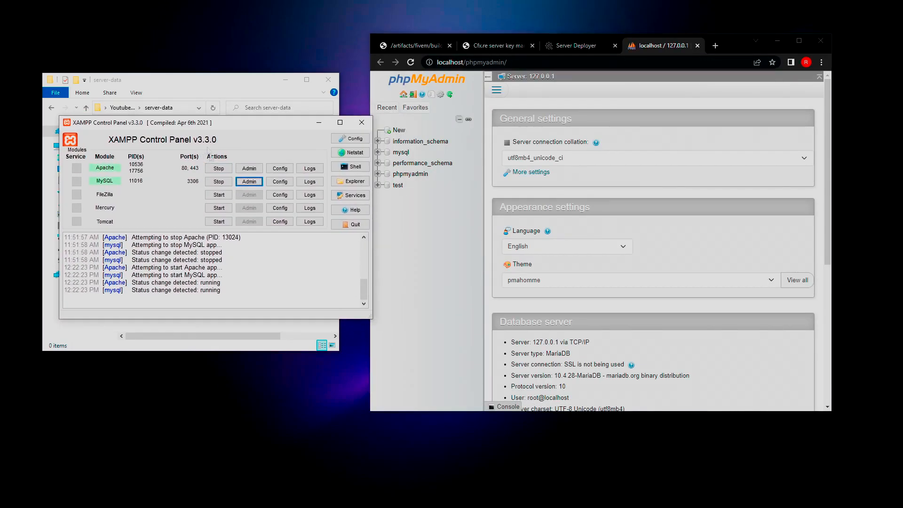
{"action": "left_click", "coordinate": [361, 124]}
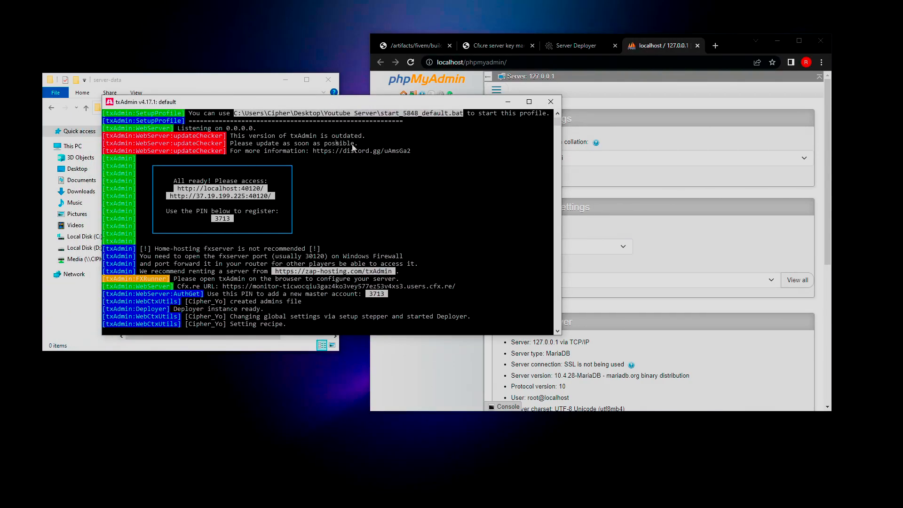
{"action": "left_click", "coordinate": [507, 102]}
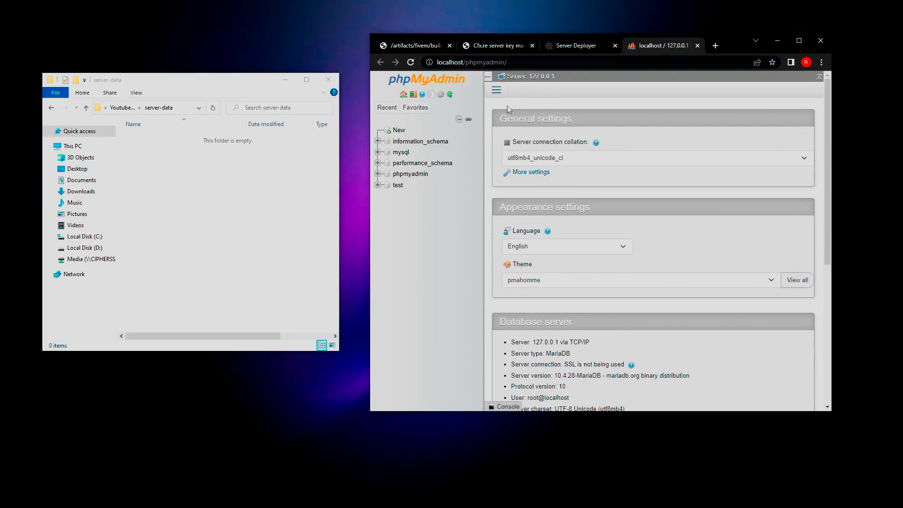
Start a new database in phpMyAdmin and enter youtube_server as its name.
{"action": "left_click", "coordinate": [399, 132]}
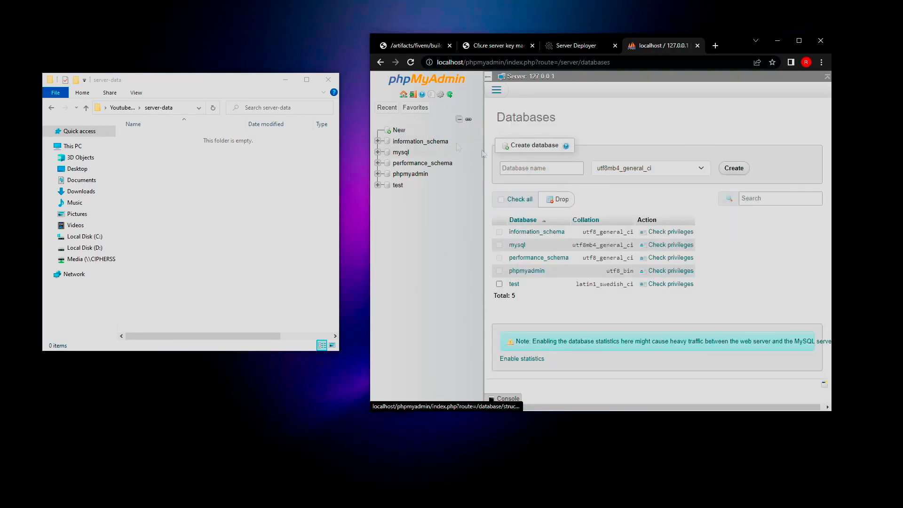
{"action": "left_click", "coordinate": [554, 171]}
{"action": "type", "text": "youtube_server"}
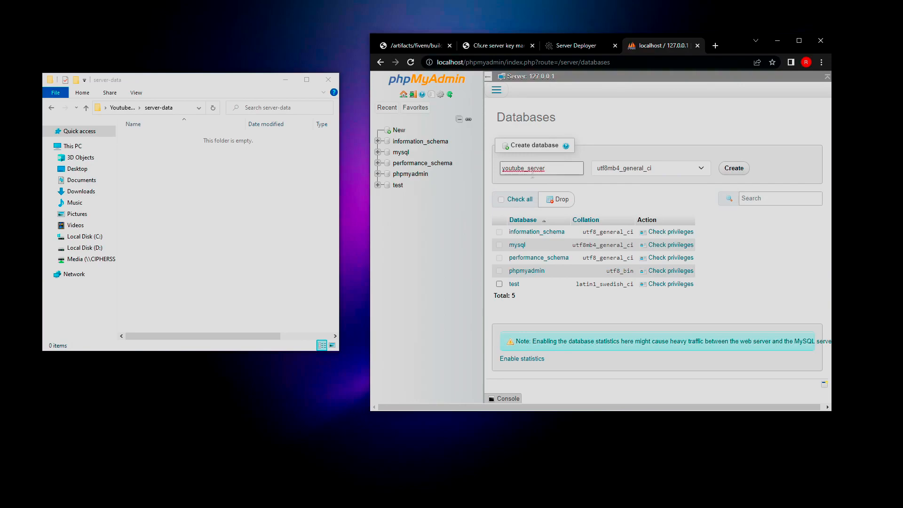
{"action": "left_click_drag", "start_coordinate": [527, 168], "coordinate": [523, 169]}
{"action": "type", "text": "-"}
{"action": "key", "text": "BackSpace"}
{"action": "key", "text": "BackSpace"}
{"action": "type", "text": "_"}
{"action": "key", "text": "Left"}
{"action": "type", "text": "e"}
Copy the database name youtube_server, create the database with the utf8mb4_general_ci collation and open it.
{"action": "key", "text": "ctrl+a"}
{"action": "right_click", "coordinate": [517, 172]}
{"action": "left_click", "coordinate": [536, 229]}
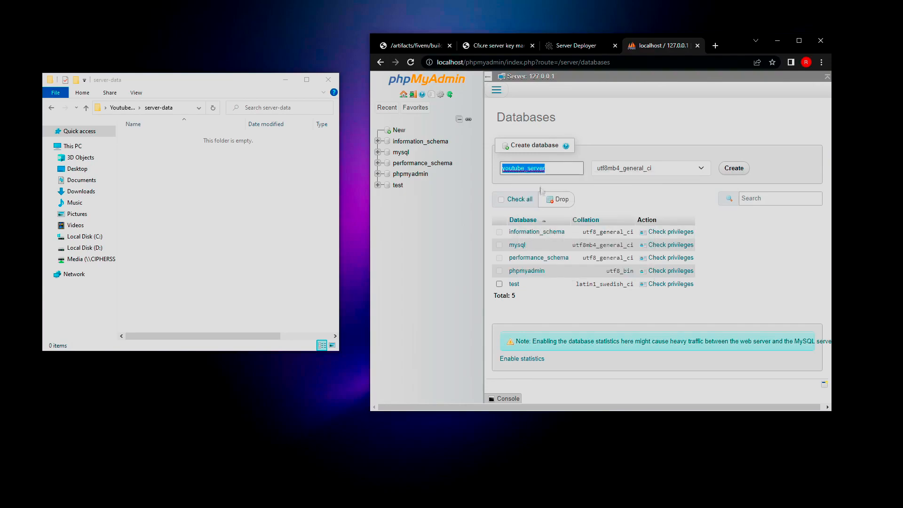
{"action": "left_click", "coordinate": [534, 170]}
{"action": "left_click", "coordinate": [729, 169]}
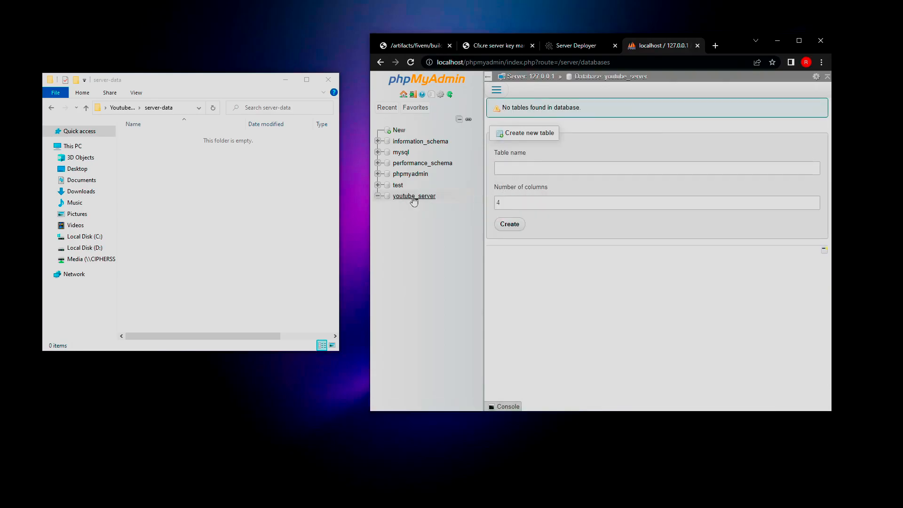
{"action": "left_click", "coordinate": [418, 198]}
Show the advanced database options in the txAdmin deployer and review the host, port, username and password fields.
{"action": "left_click", "coordinate": [582, 48]}
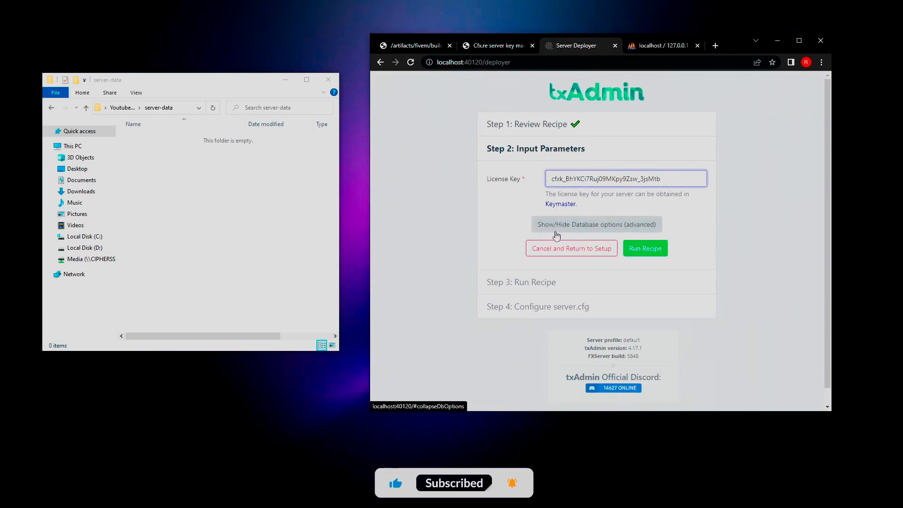
{"action": "left_click", "coordinate": [556, 234]}
{"action": "scroll", "coordinate": [506, 157], "scroll_direction": "down", "scroll_amount": 2}
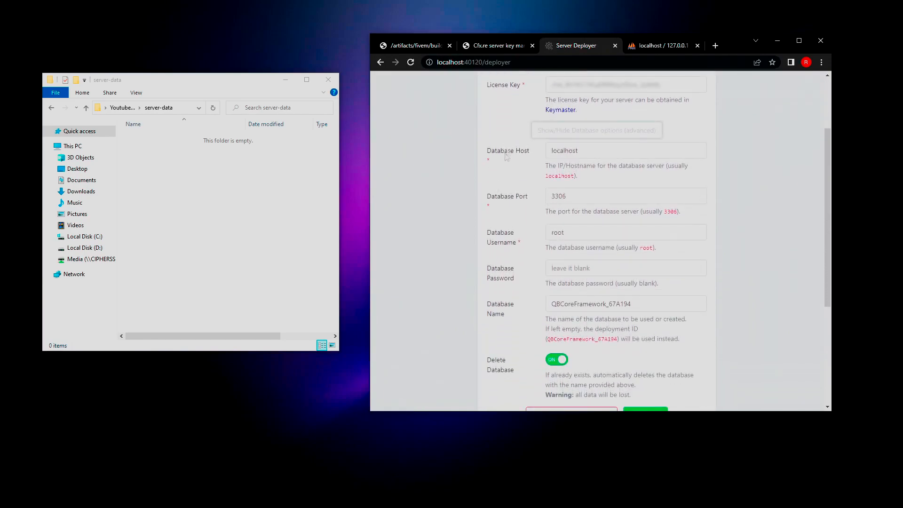
{"action": "left_click_drag", "start_coordinate": [477, 147], "coordinate": [743, 278]}
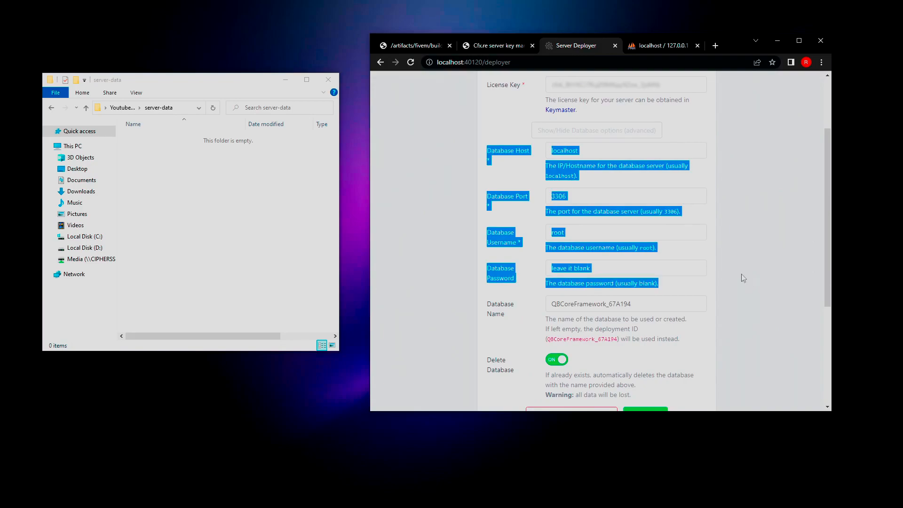
{"action": "left_click", "coordinate": [513, 227]}
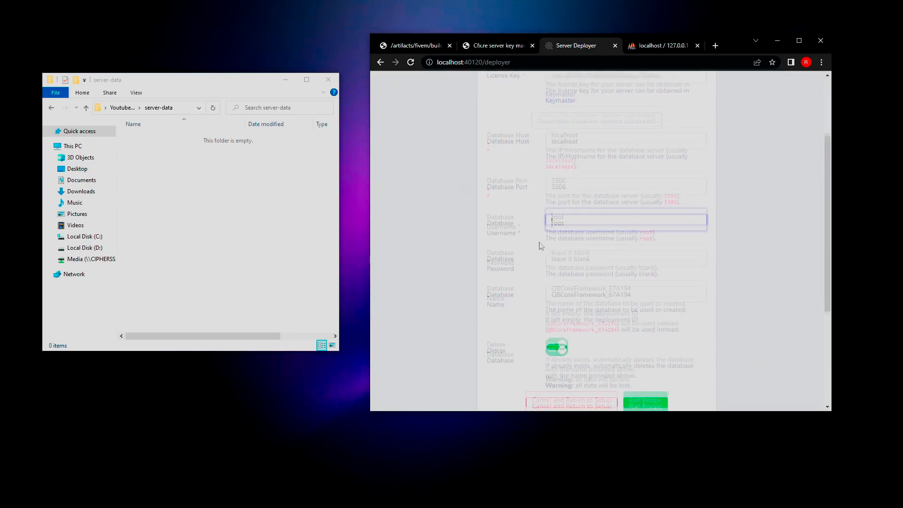
Replace the deployer's Database Name with the copied youtube_server and run the recipe.
{"action": "scroll", "coordinate": [518, 226], "scroll_direction": "down", "scroll_amount": 1}
{"action": "left_click", "coordinate": [643, 257]}
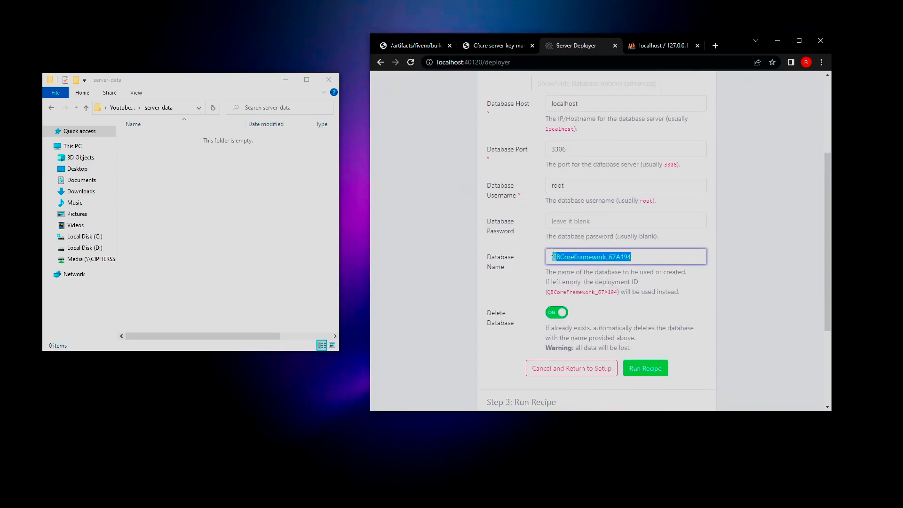
{"action": "double_click", "coordinate": [643, 258]}
{"action": "right_click", "coordinate": [605, 262]}
{"action": "left_click", "coordinate": [626, 310]}
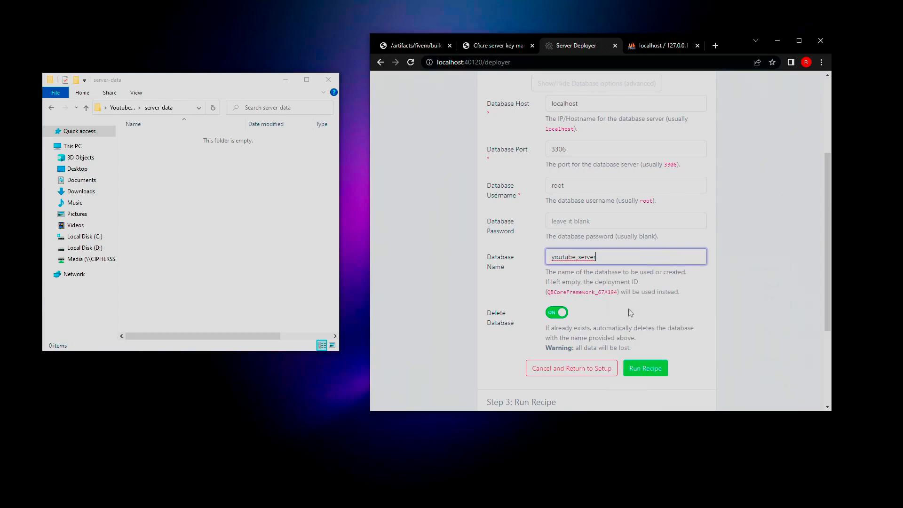
{"action": "left_click_drag", "start_coordinate": [594, 257], "coordinate": [513, 266]}
{"action": "left_click", "coordinate": [599, 268]}
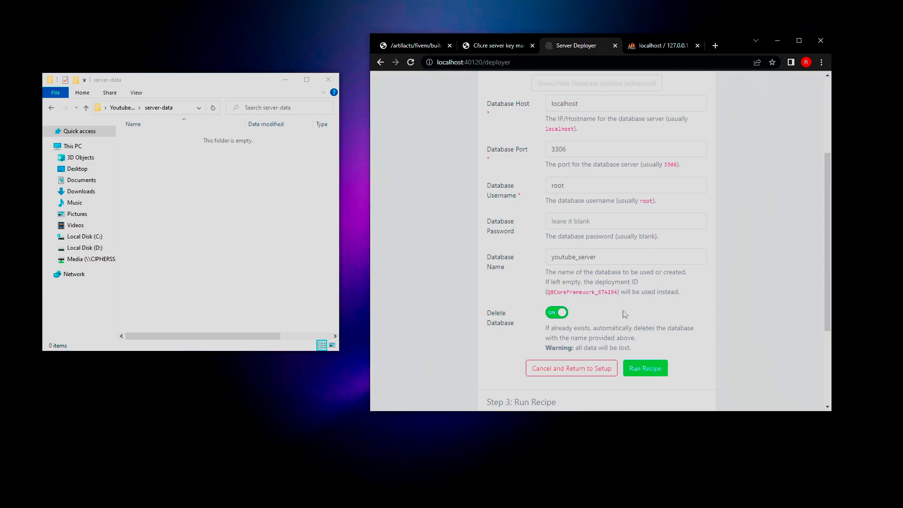
{"action": "left_click", "coordinate": [642, 372]}
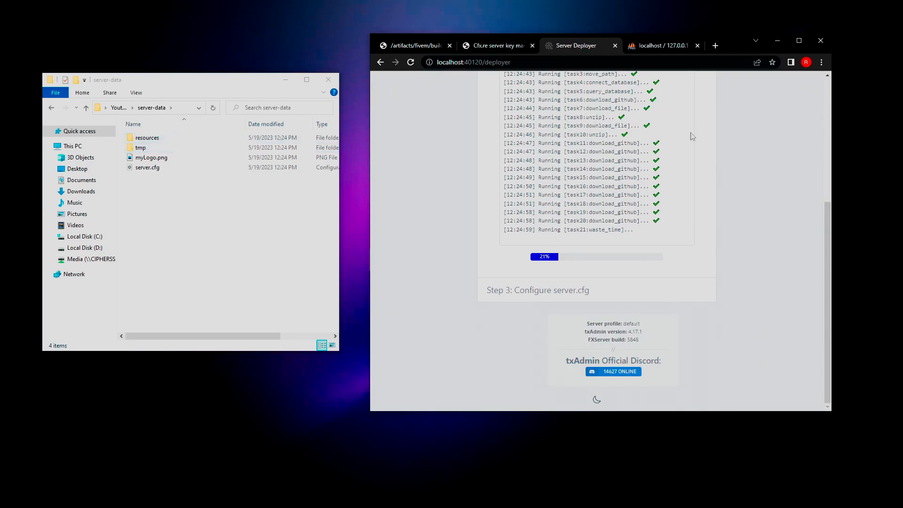
Refresh the phpMyAdmin database tree and examine the tables the recipe added to youtube_server.
{"action": "left_click", "coordinate": [654, 46]}
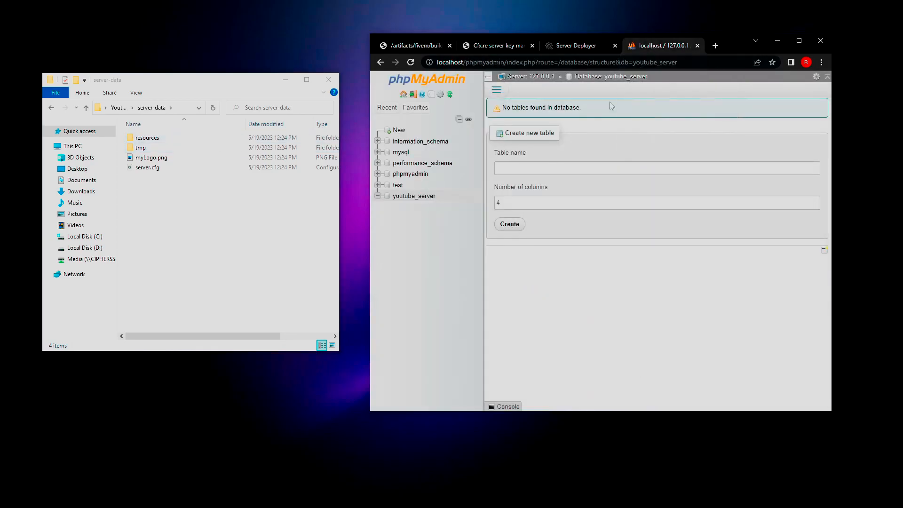
{"action": "left_click", "coordinate": [450, 94]}
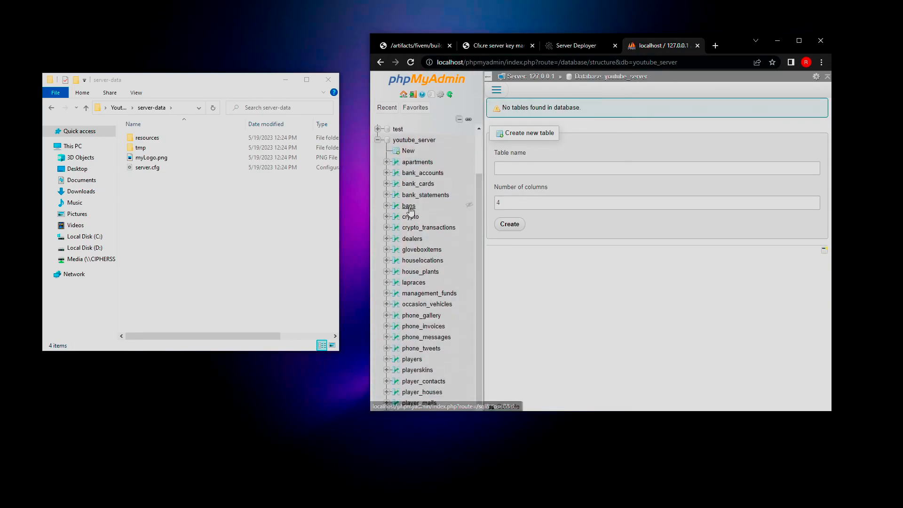
{"action": "left_click", "coordinate": [415, 141]}
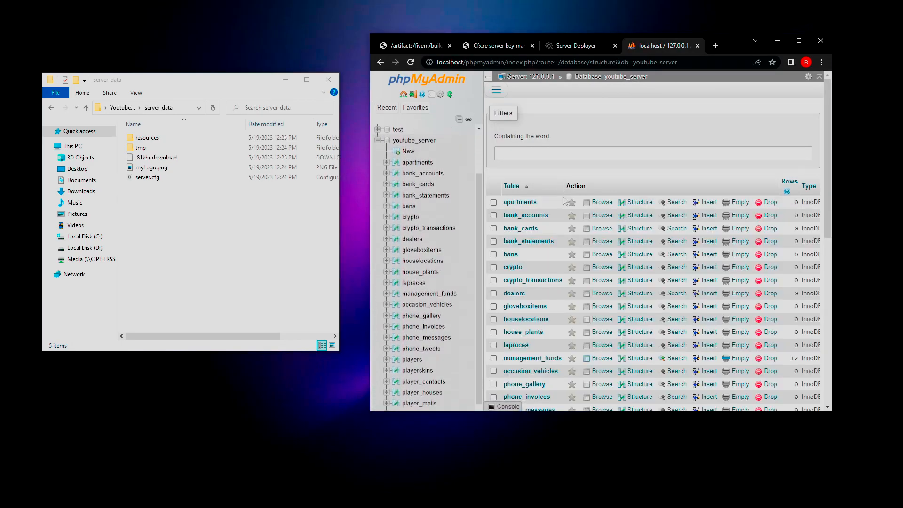
{"action": "scroll", "coordinate": [584, 218], "scroll_direction": "down", "scroll_amount": 2}
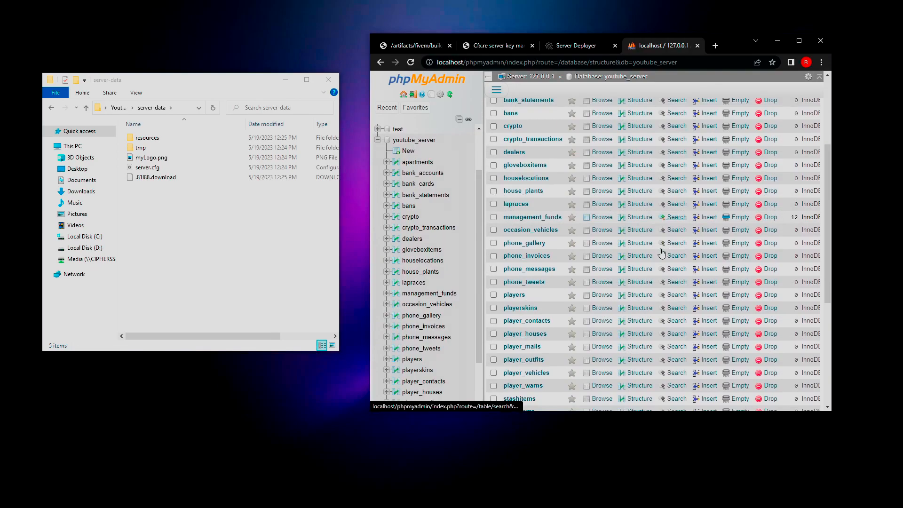
{"action": "scroll", "coordinate": [784, 160], "scroll_direction": "up", "scroll_amount": 2}
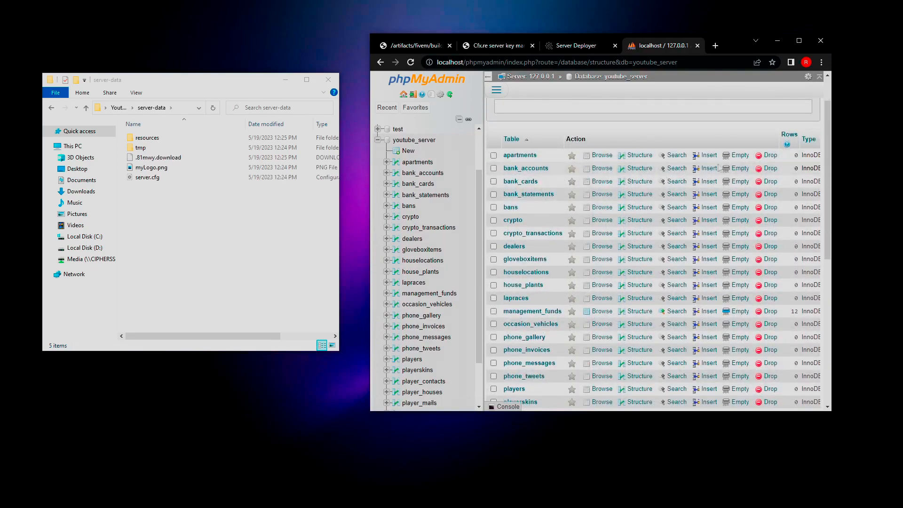
{"action": "scroll", "coordinate": [794, 162], "scroll_direction": "down", "scroll_amount": 2}
{"action": "scroll", "coordinate": [798, 294], "scroll_direction": "down", "scroll_amount": 1}
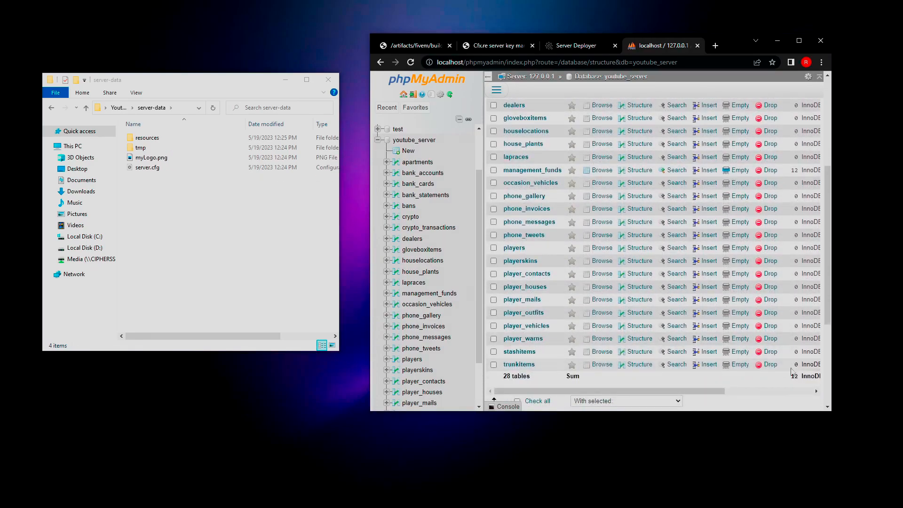
Browse the rows of the management_funds table, then return to the youtube_server table list.
{"action": "double_click", "coordinate": [794, 169]}
{"action": "left_click", "coordinate": [547, 174]}
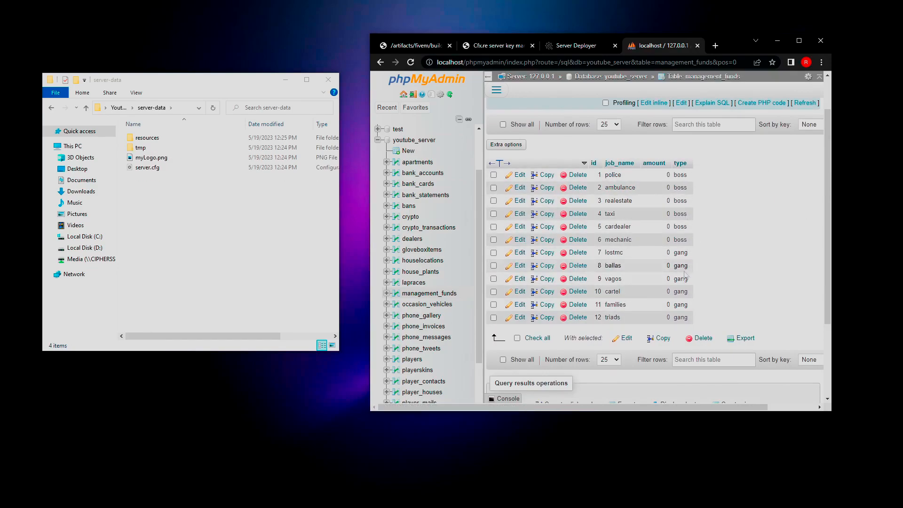
{"action": "left_click", "coordinate": [414, 141]}
{"action": "scroll", "coordinate": [706, 296], "scroll_direction": "down", "scroll_amount": 4}
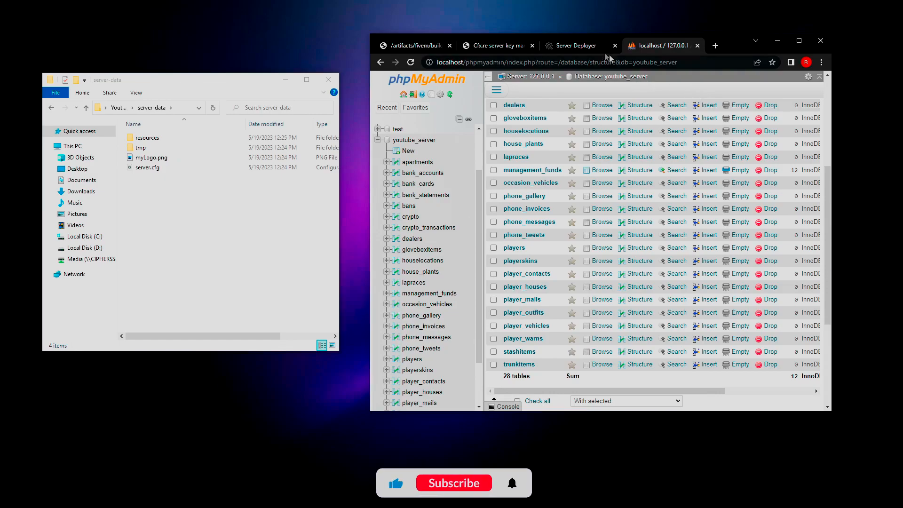
Check the recipe's progress in the deployer and close the Keymaster and FiveM server artifacts pages.
{"action": "left_click", "coordinate": [579, 46]}
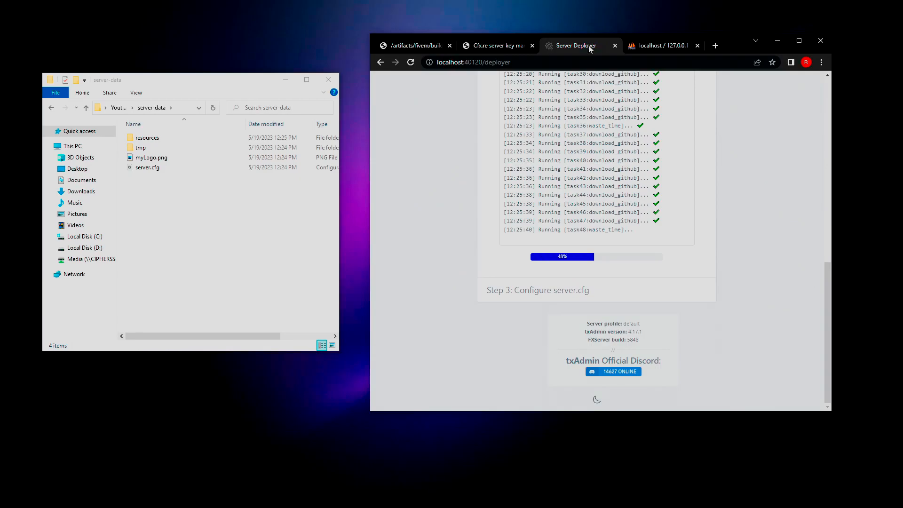
{"action": "left_click", "coordinate": [508, 46]}
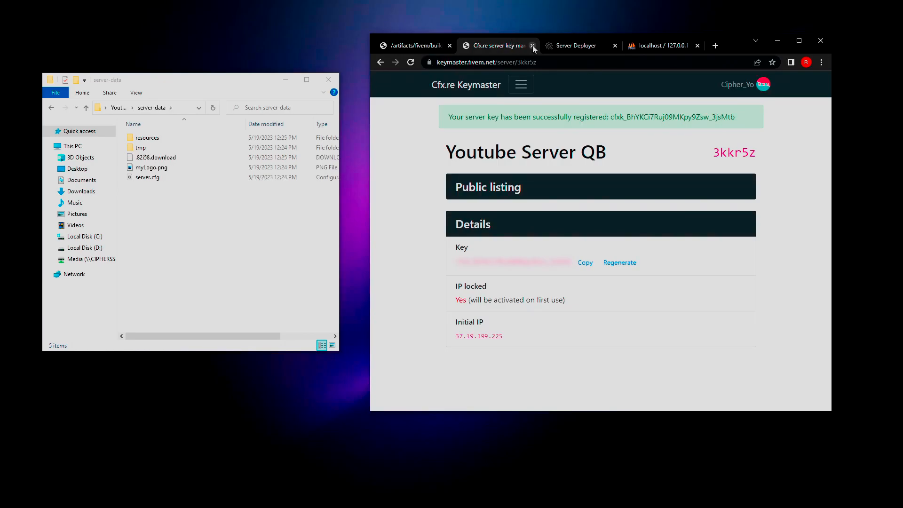
{"action": "left_click", "coordinate": [533, 45]}
{"action": "left_click", "coordinate": [423, 45]}
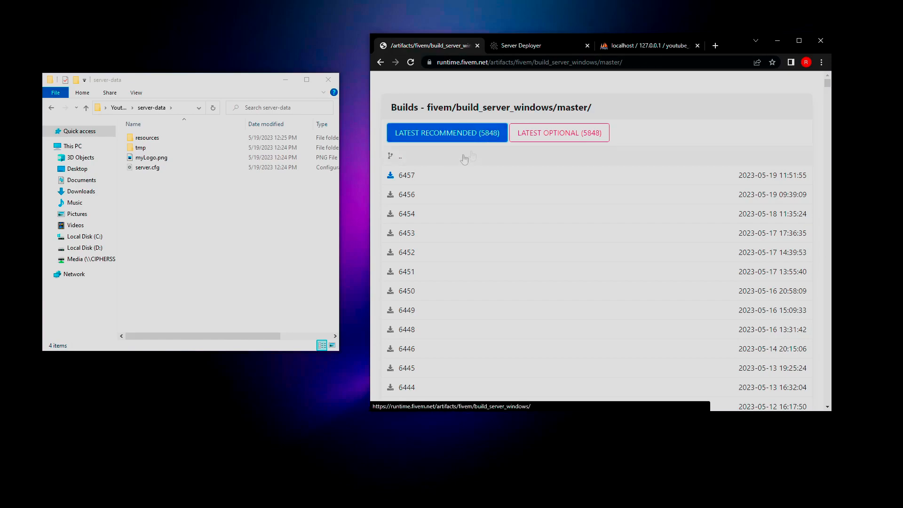
{"action": "left_click", "coordinate": [408, 177]}
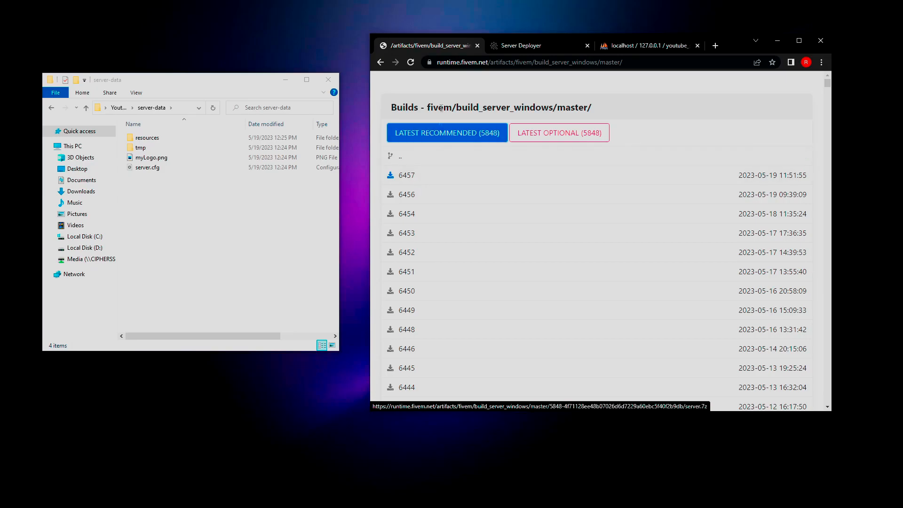
{"action": "left_click", "coordinate": [478, 47]}
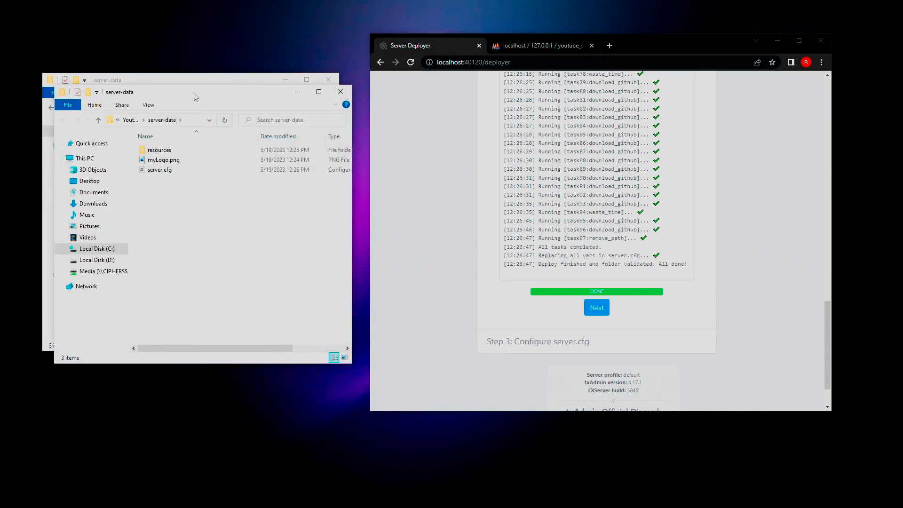
Close the duplicate server-data folder window and move the remaining one into its place beside the browser.
{"action": "left_click_drag", "start_coordinate": [197, 94], "coordinate": [188, 131]}
{"action": "left_click", "coordinate": [158, 95]}
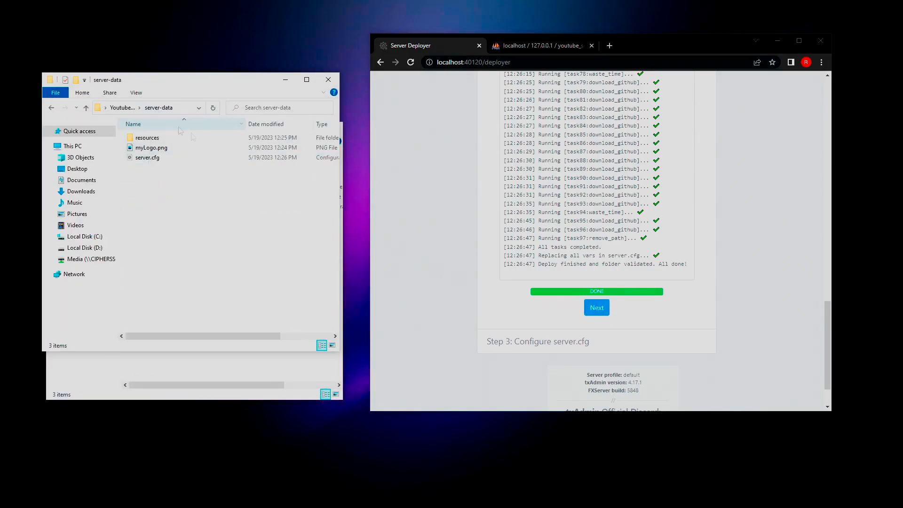
{"action": "left_click", "coordinate": [328, 80]}
{"action": "left_click_drag", "start_coordinate": [217, 130], "coordinate": [211, 74]}
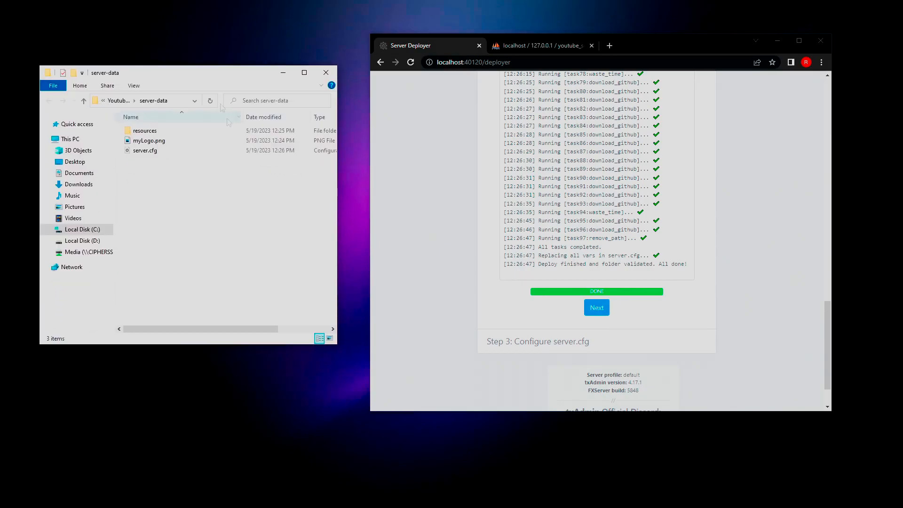
View the myLogo.png image from server-data, close it and open the resources folder.
{"action": "double_click", "coordinate": [156, 142]}
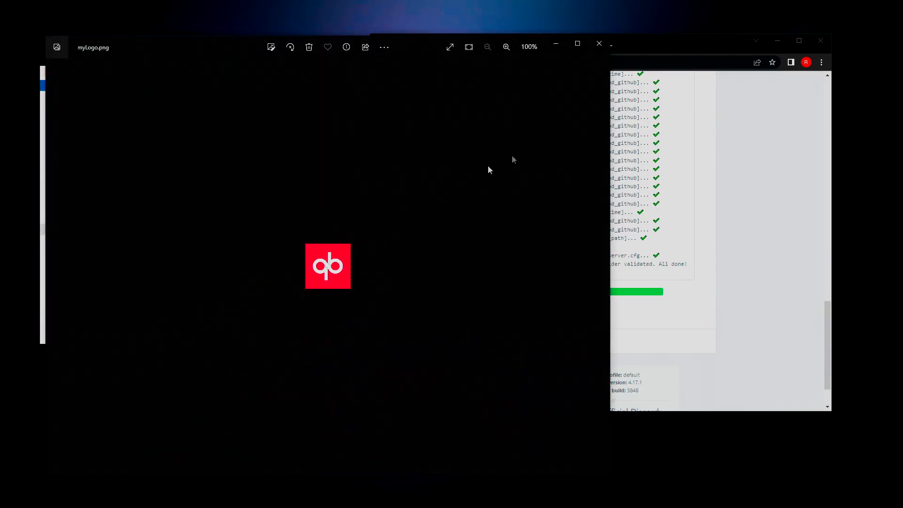
{"action": "left_click", "coordinate": [600, 45]}
{"action": "double_click", "coordinate": [141, 130]}
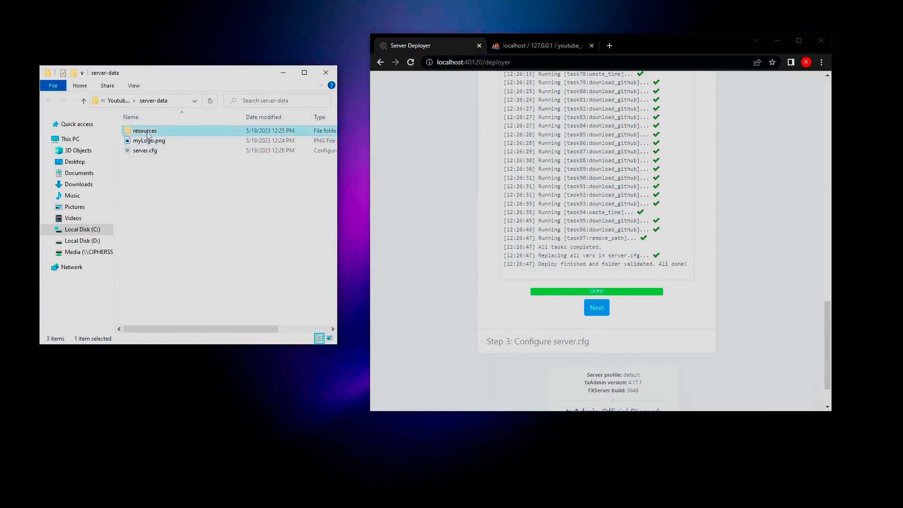
Browse the [standalone] and [qb] folders inside resources, then return to the resources folder.
{"action": "key", "text": "ctrl+a"}
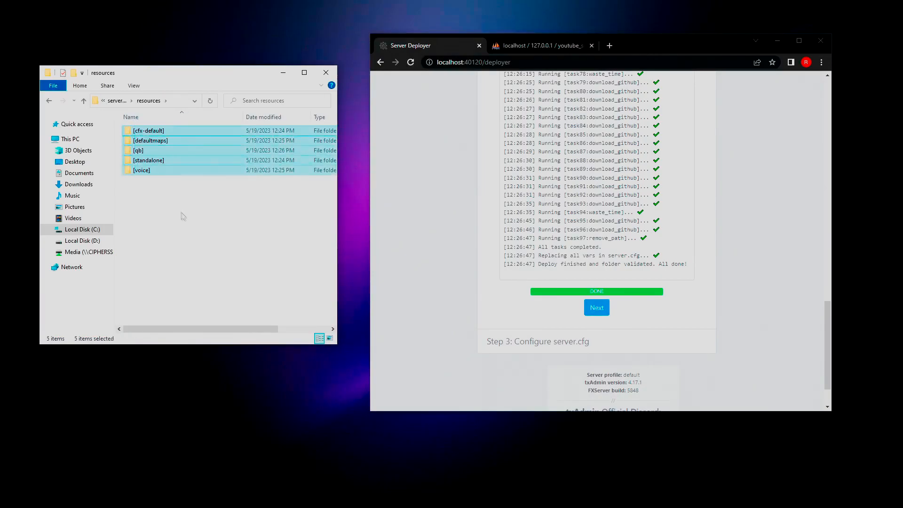
{"action": "left_click", "coordinate": [172, 186]}
{"action": "key", "text": "alt+Left"}
{"action": "double_click", "coordinate": [188, 162]}
{"action": "key", "text": "alt+Left"}
{"action": "double_click", "coordinate": [181, 151]}
{"action": "scroll", "coordinate": [190, 197], "scroll_direction": "down", "scroll_amount": 6}
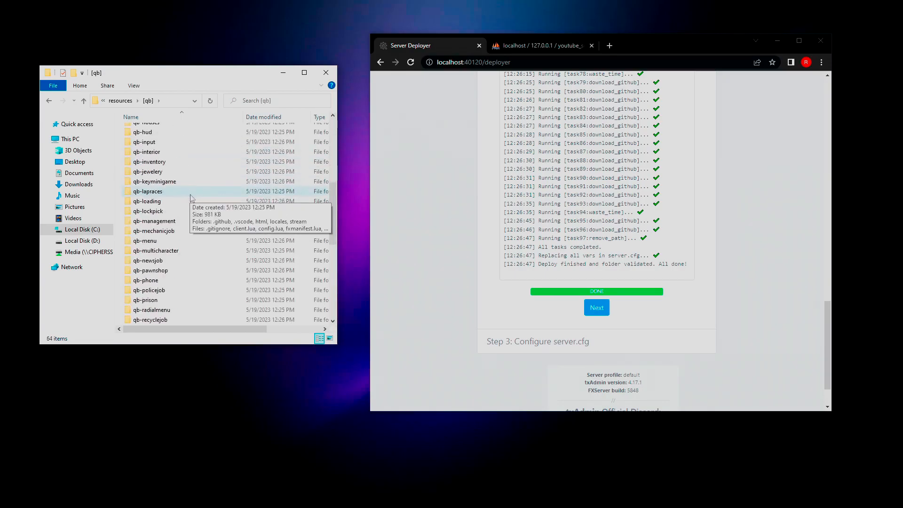
{"action": "key", "text": "alt+Left"}
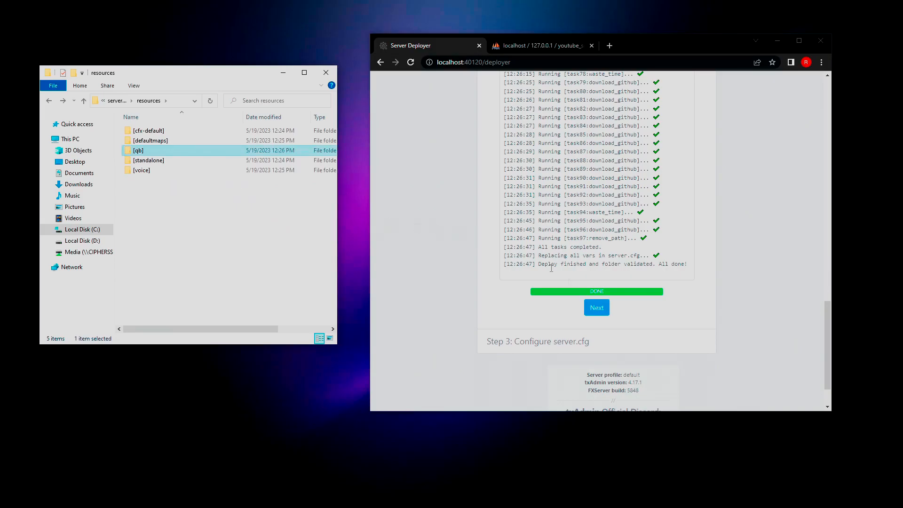
Advance the deployer to the server.cfg configuration step and select the server.cfg file in the server-data folder.
{"action": "left_click", "coordinate": [463, 63]}
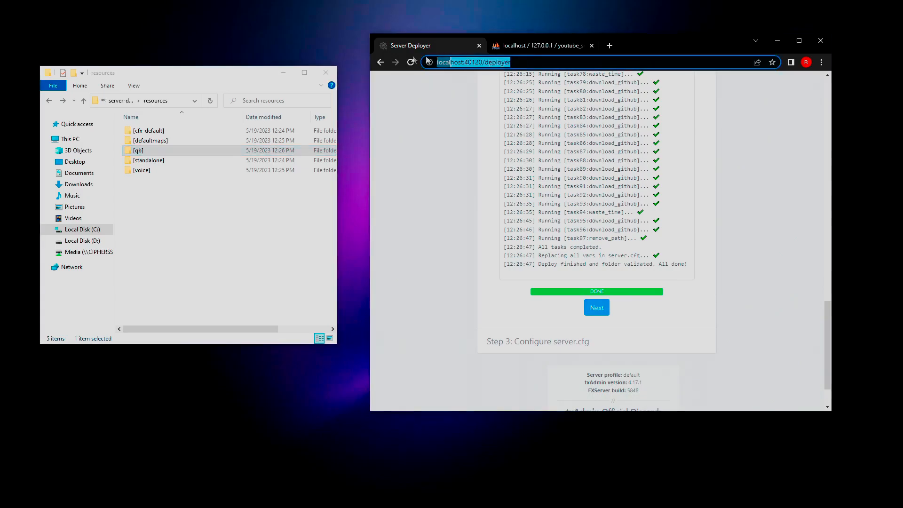
{"action": "left_click", "coordinate": [596, 307]}
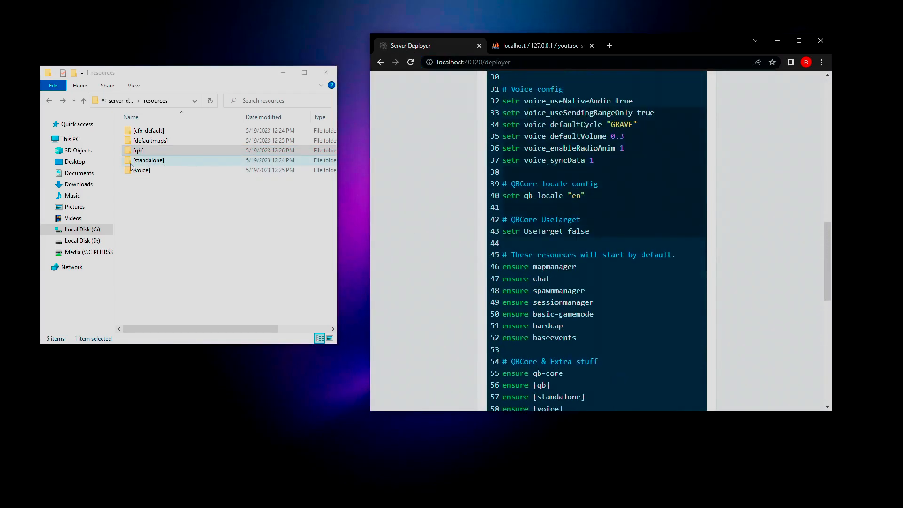
{"action": "key", "text": "alt+Left"}
{"action": "left_click", "coordinate": [152, 152]}
Review server.cfg in the deployer, from the endpoint and hostname settings through the ensured resources and permissions.
{"action": "left_click", "coordinate": [536, 187]}
{"action": "scroll", "coordinate": [618, 238], "scroll_direction": "up", "scroll_amount": 6}
{"action": "scroll", "coordinate": [618, 237], "scroll_direction": "up", "scroll_amount": 6}
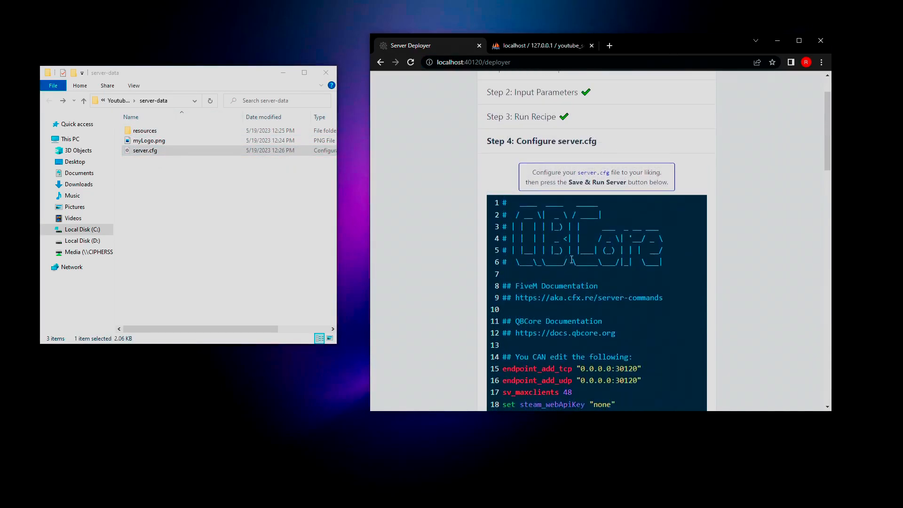
{"action": "scroll", "coordinate": [579, 188], "scroll_direction": "down", "scroll_amount": 5}
{"action": "scroll", "coordinate": [578, 155], "scroll_direction": "down", "scroll_amount": 3}
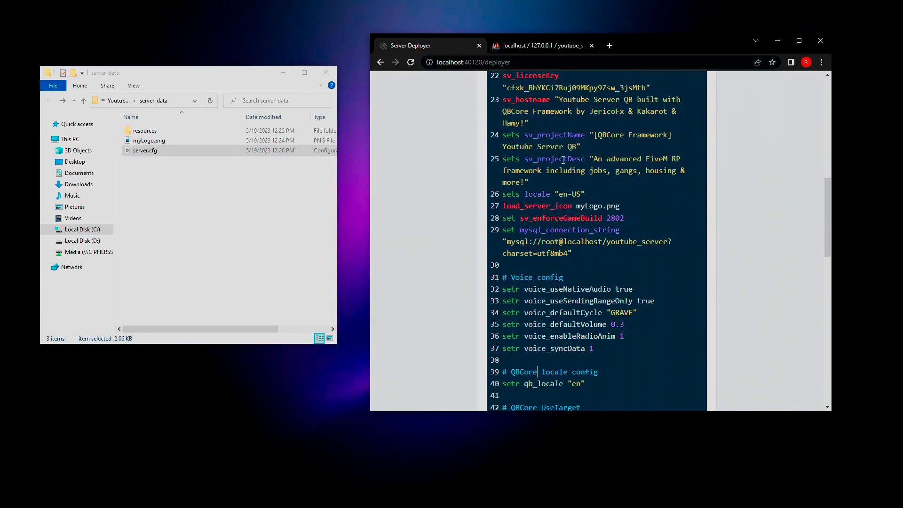
{"action": "scroll", "coordinate": [563, 152], "scroll_direction": "down", "scroll_amount": 15}
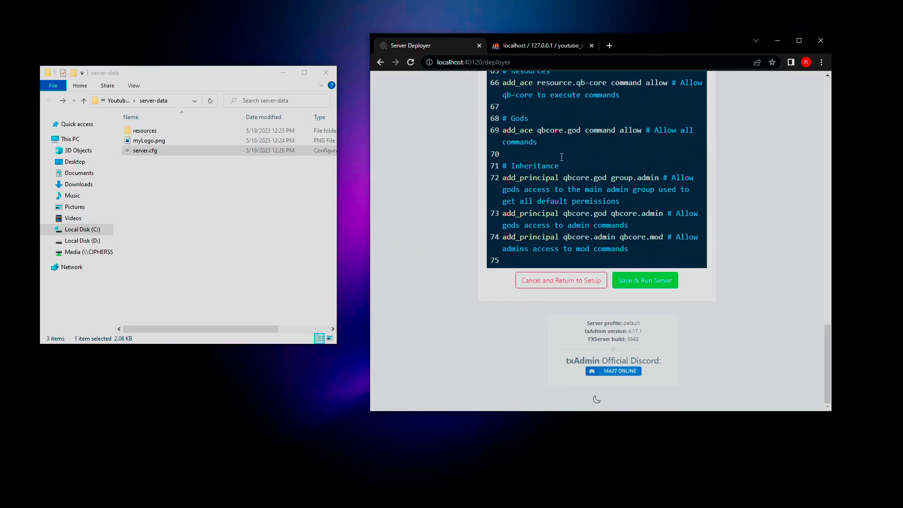
{"action": "scroll", "coordinate": [563, 157], "scroll_direction": "up", "scroll_amount": 10}
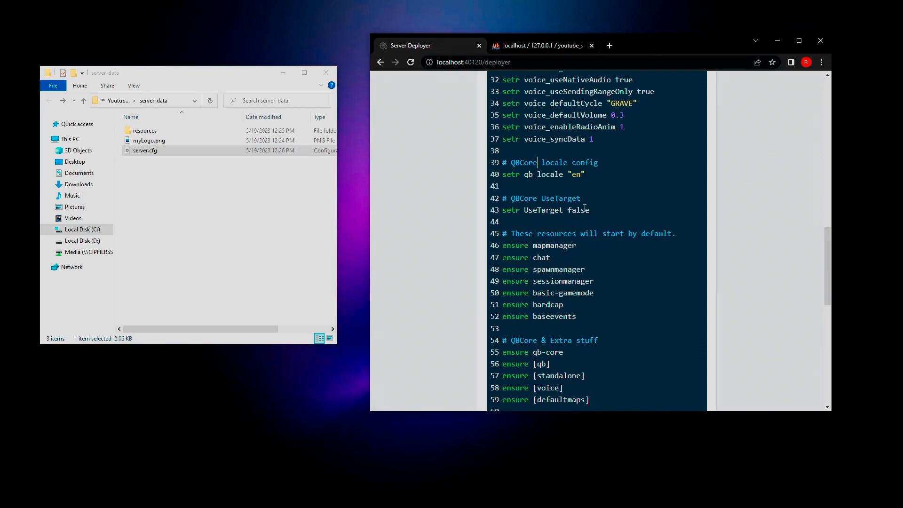
{"action": "scroll", "coordinate": [584, 208], "scroll_direction": "up", "scroll_amount": 6}
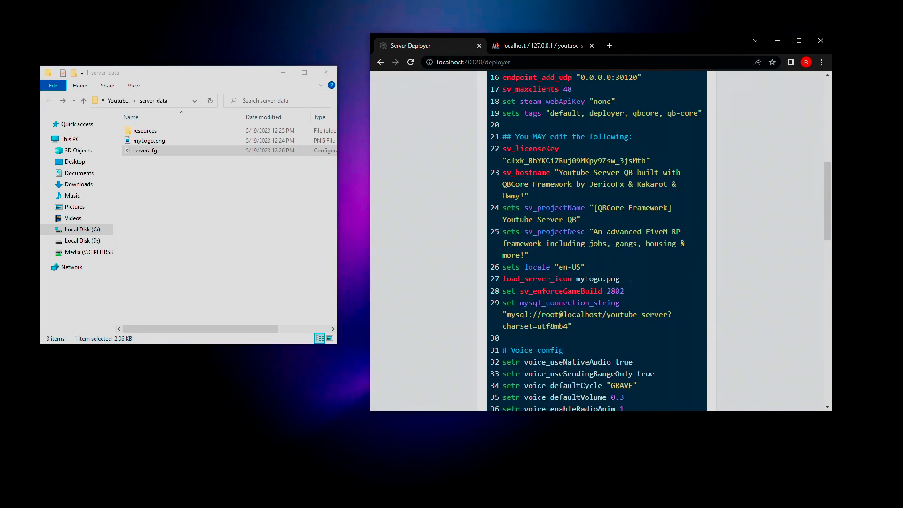
Check the mysql_connection_string line in server.cfg, then save the configuration and run the server.
{"action": "left_click", "coordinate": [558, 303]}
{"action": "scroll", "coordinate": [631, 283], "scroll_direction": "down", "scroll_amount": 15}
{"action": "left_click", "coordinate": [640, 286]}
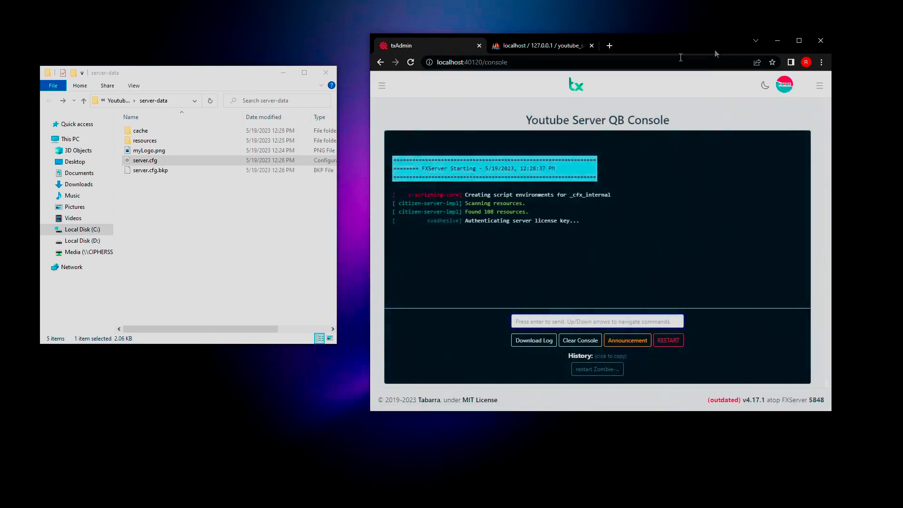
Close the server-data folder window and maximize the browser showing the server console.
{"action": "left_click", "coordinate": [325, 73]}
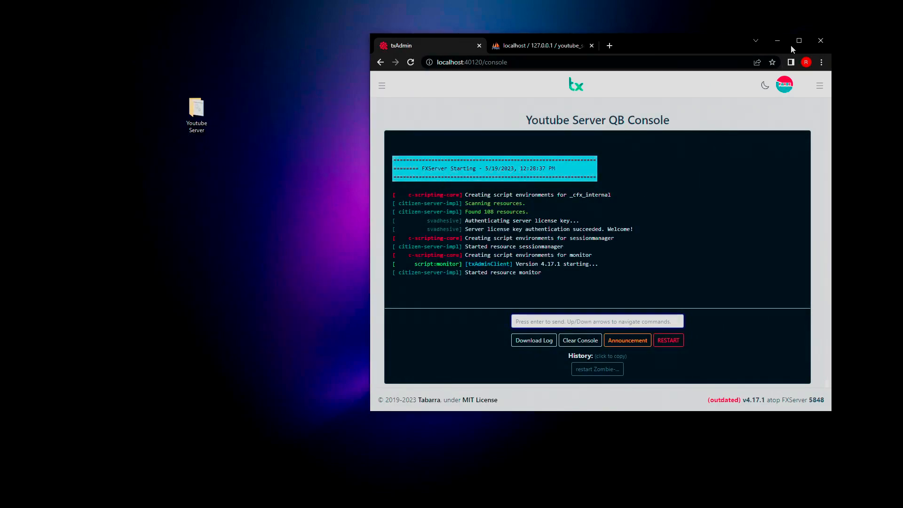
{"action": "left_click", "coordinate": [791, 46]}
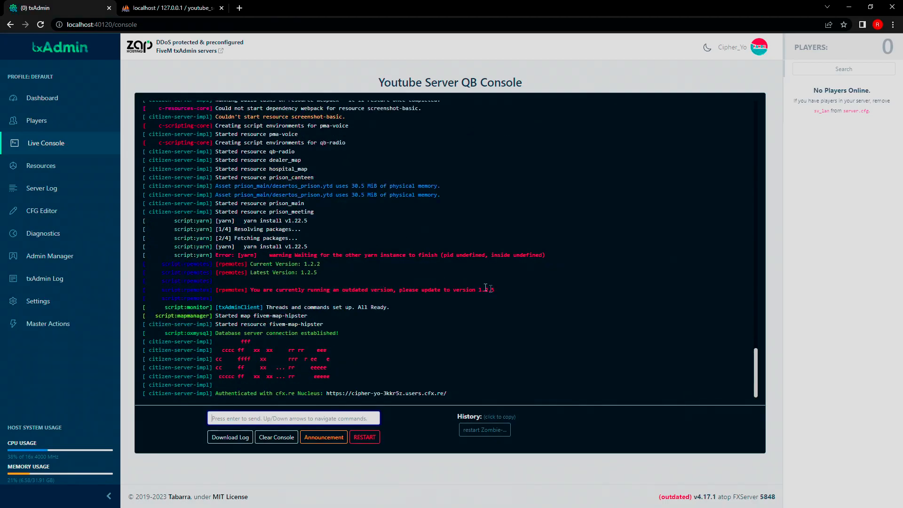
Examine the yarn warnings, the rpemotes version notice and the screenshot-basic build messages in the live console.
{"action": "left_click_drag", "start_coordinate": [277, 257], "coordinate": [475, 247]}
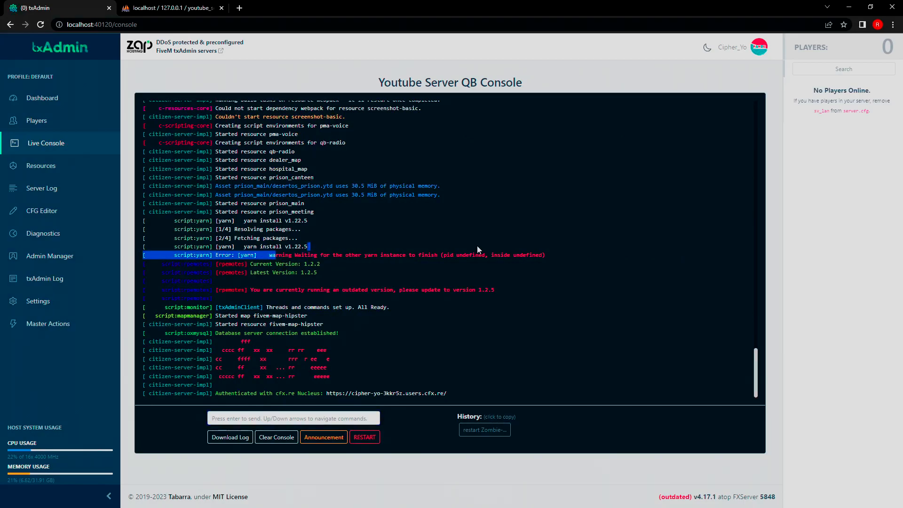
{"action": "left_click", "coordinate": [476, 248]}
{"action": "left_click_drag", "start_coordinate": [254, 290], "coordinate": [461, 290]}
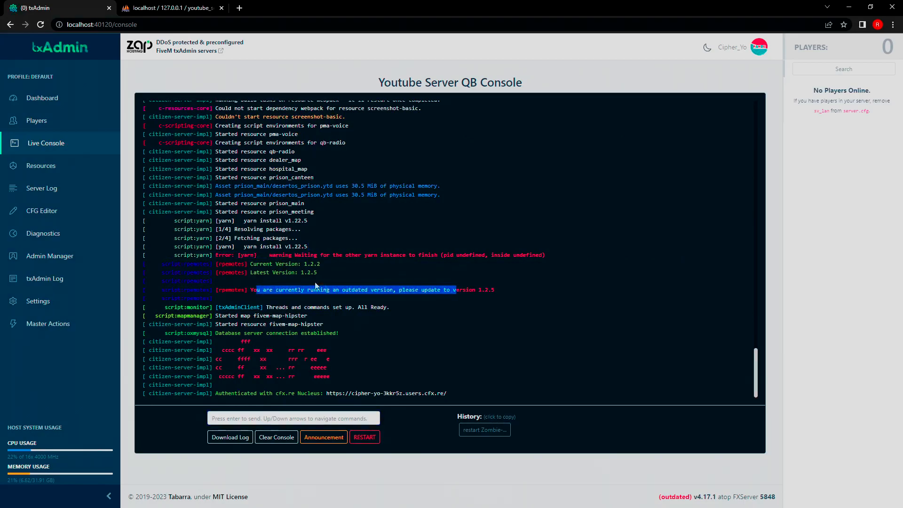
{"action": "left_click", "coordinate": [267, 282]}
{"action": "left_click_drag", "start_coordinate": [246, 273], "coordinate": [220, 274]}
{"action": "left_click", "coordinate": [283, 282]}
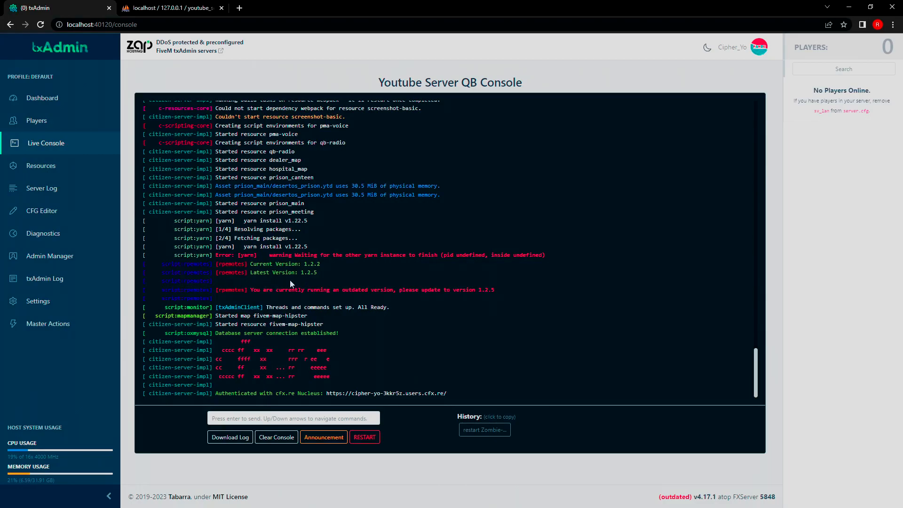
{"action": "left_click_drag", "start_coordinate": [331, 256], "coordinate": [241, 256]}
{"action": "left_click_drag", "start_coordinate": [318, 273], "coordinate": [270, 272]}
{"action": "left_click", "coordinate": [333, 283]}
{"action": "left_click_drag", "start_coordinate": [314, 253], "coordinate": [227, 239]}
{"action": "left_click", "coordinate": [284, 239]}
{"action": "left_click_drag", "start_coordinate": [282, 238], "coordinate": [152, 220]}
{"action": "left_click", "coordinate": [152, 221]}
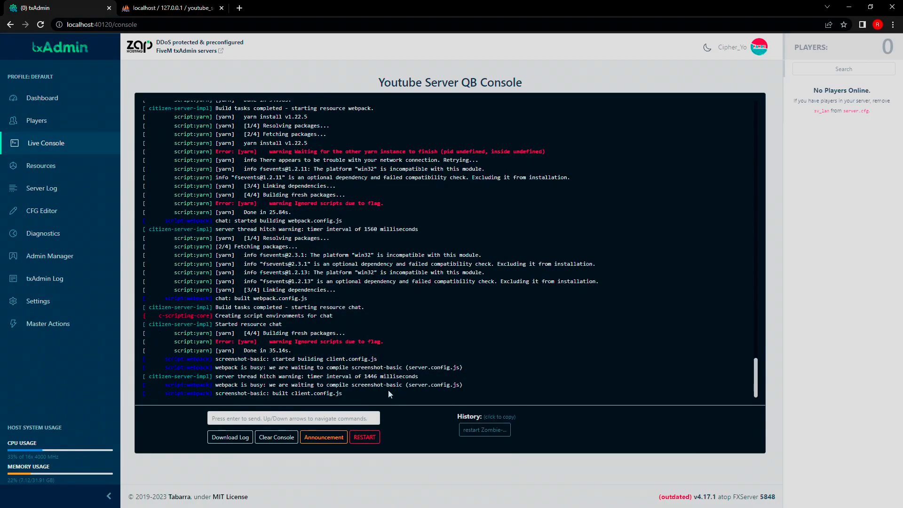
{"action": "left_click_drag", "start_coordinate": [377, 397], "coordinate": [190, 359]}
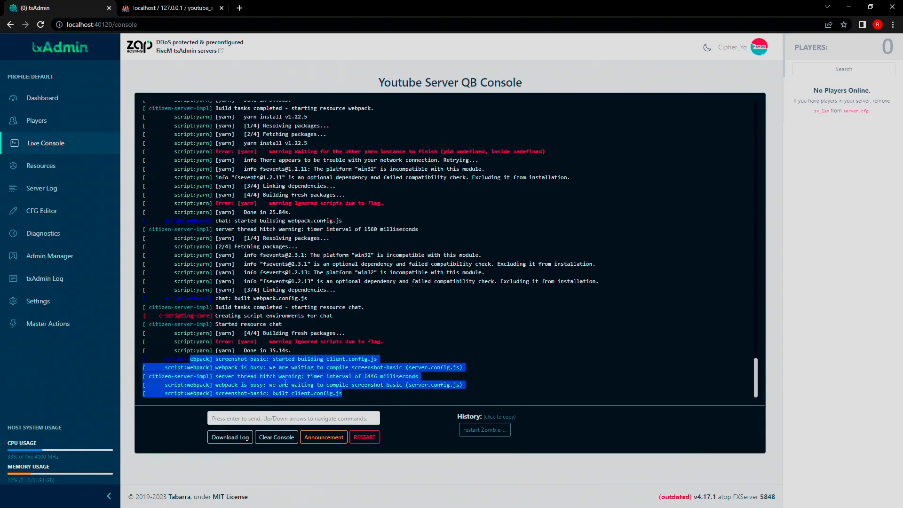
{"action": "left_click", "coordinate": [285, 383]}
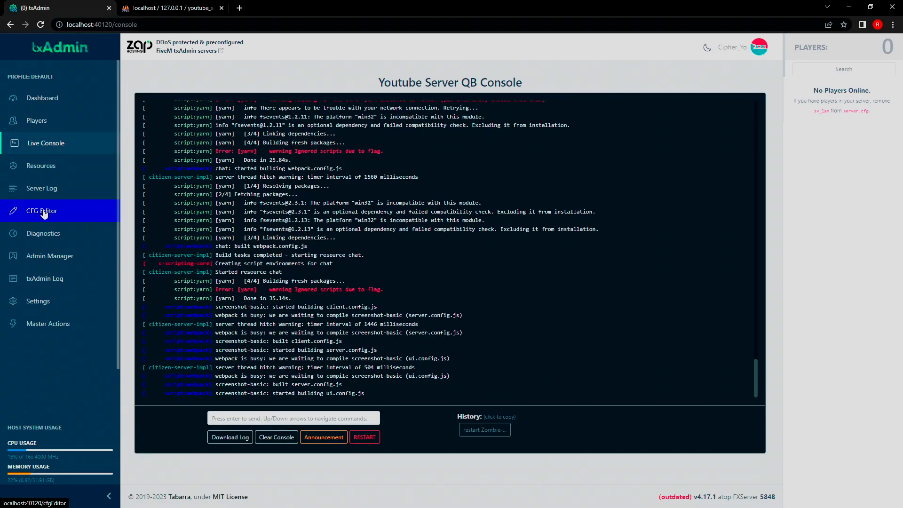
Look through the Discord, Restarter and Player Manager settings, then view the Admin Manager.
{"action": "left_click", "coordinate": [78, 304]}
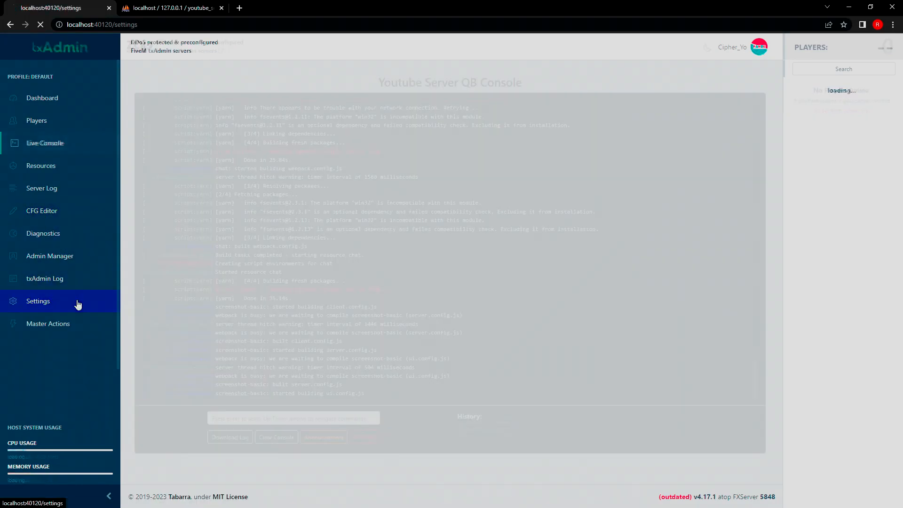
{"action": "left_click", "coordinate": [476, 118]}
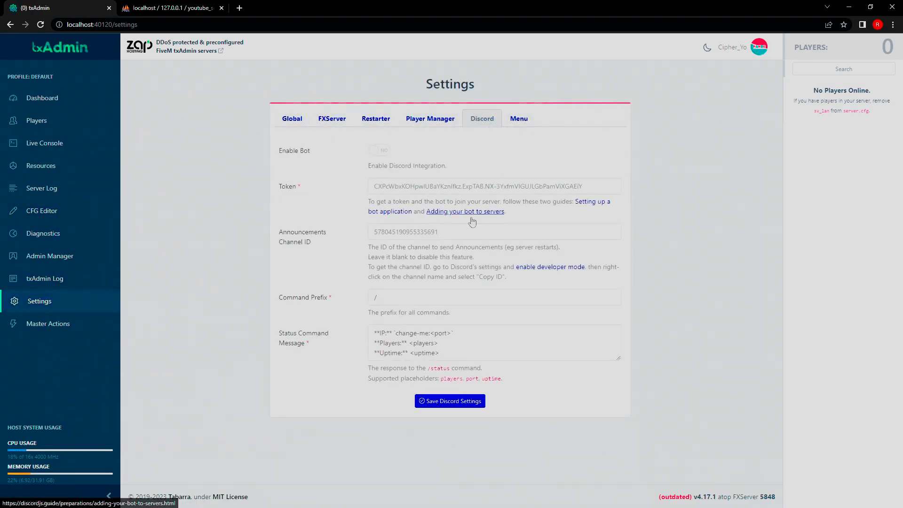
{"action": "left_click", "coordinate": [375, 119]}
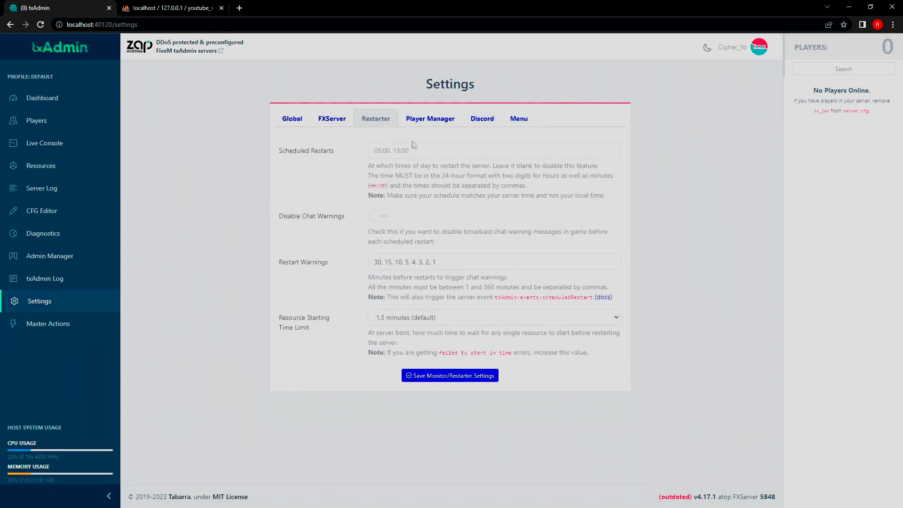
{"action": "left_click", "coordinate": [428, 120]}
{"action": "left_click", "coordinate": [73, 263]}
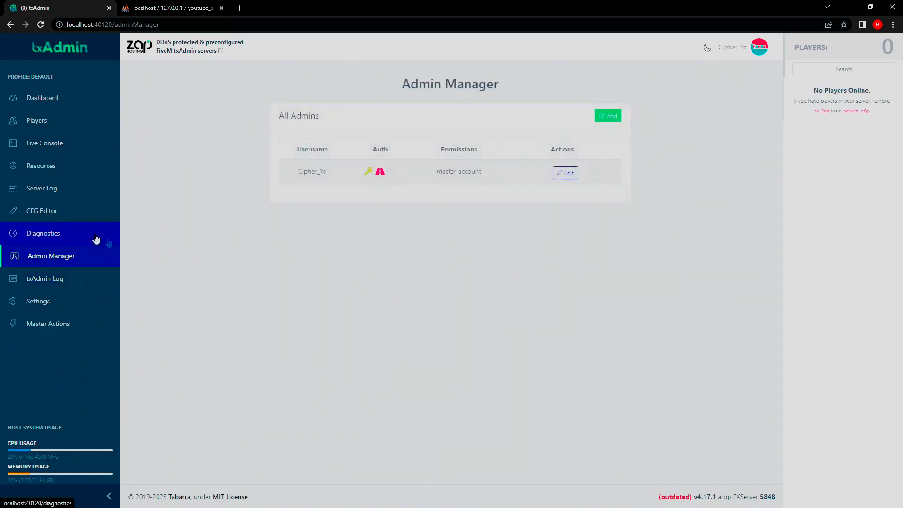
View the server dashboard and read its txAdmin version notice.
{"action": "left_click", "coordinate": [92, 96]}
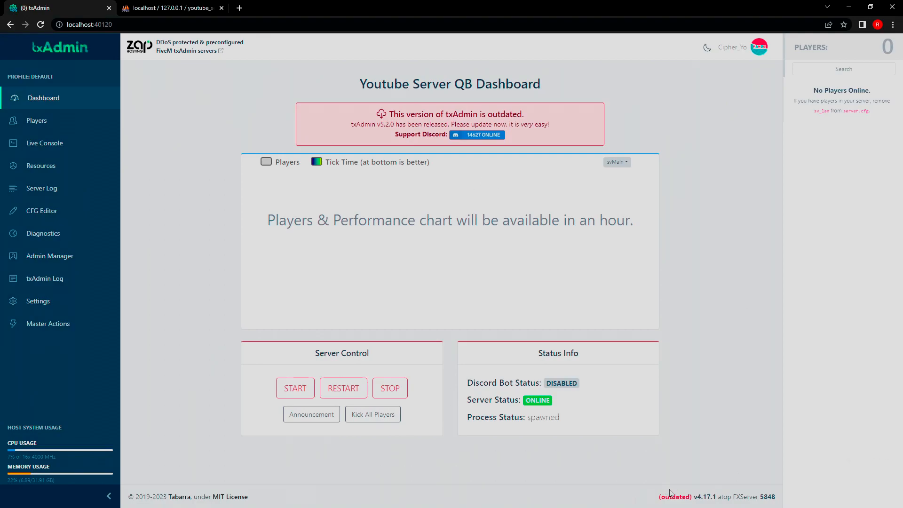
{"action": "left_click_drag", "start_coordinate": [659, 498], "coordinate": [693, 498]}
{"action": "left_click", "coordinate": [692, 504]}
{"action": "left_click_drag", "start_coordinate": [344, 116], "coordinate": [560, 137]}
{"action": "left_click", "coordinate": [569, 139]}
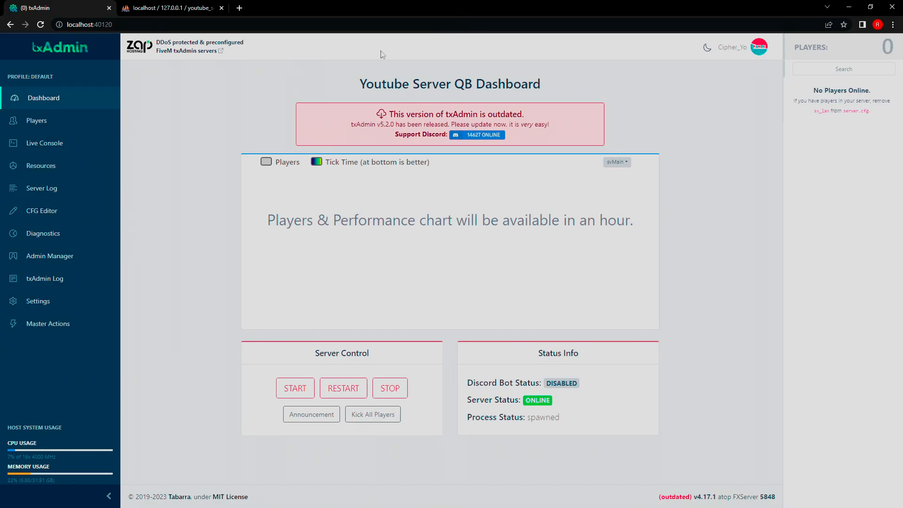
Return to the live console and check the latest server startup messages.
{"action": "left_click", "coordinate": [67, 153]}
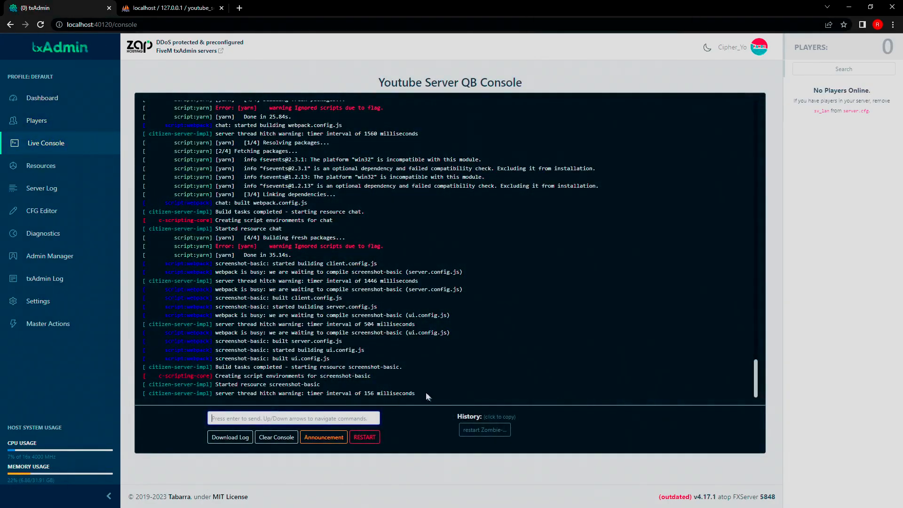
{"action": "left_click_drag", "start_coordinate": [438, 399], "coordinate": [204, 380]}
{"action": "left_click", "coordinate": [332, 389]}
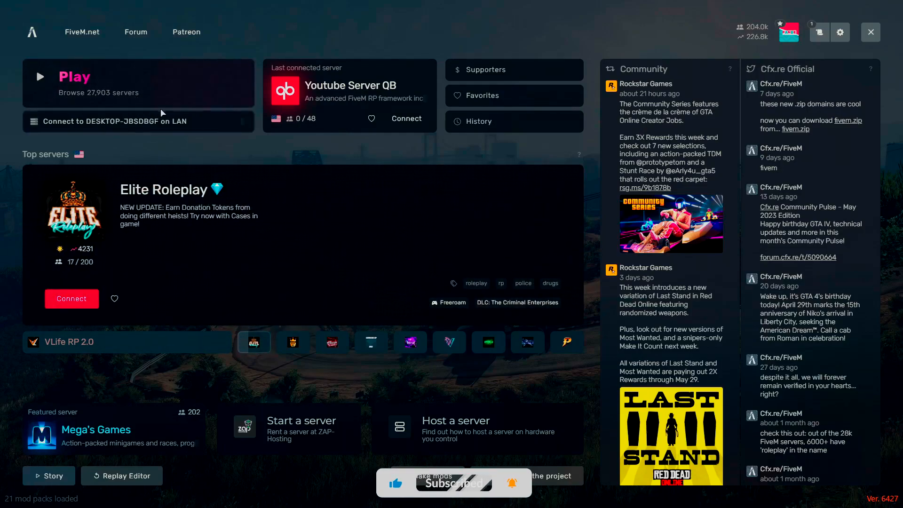
In the FiveM client, join the local server by running the console command "connect localhost".
{"action": "key", "text": "F8"}
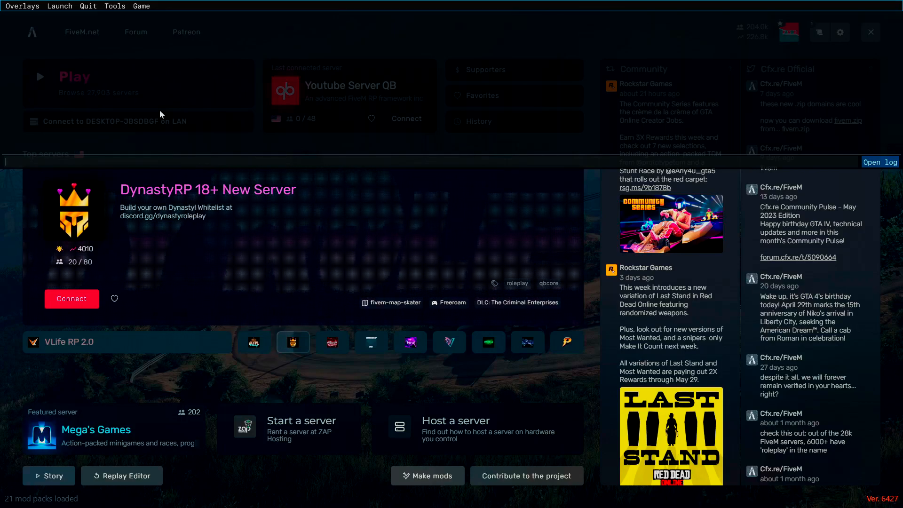
{"action": "type", "text": "connect loc"}
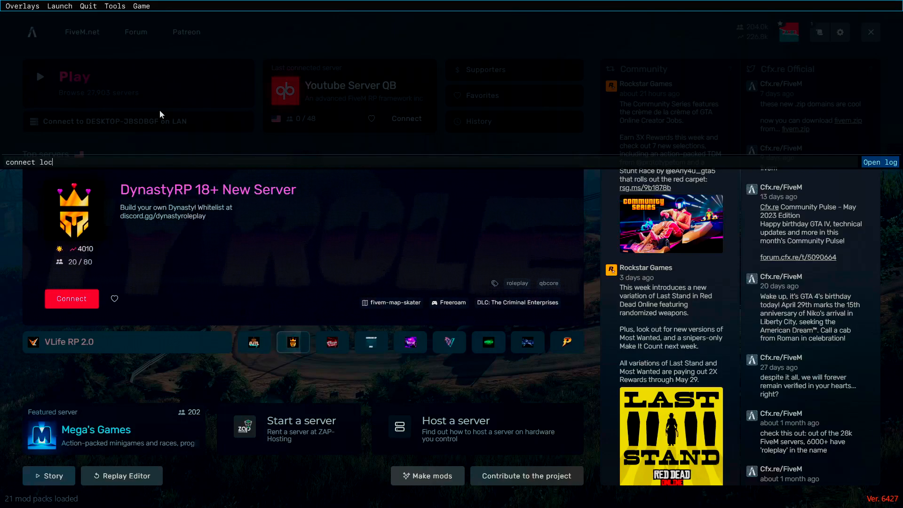
{"action": "type", "text": "alhost"}
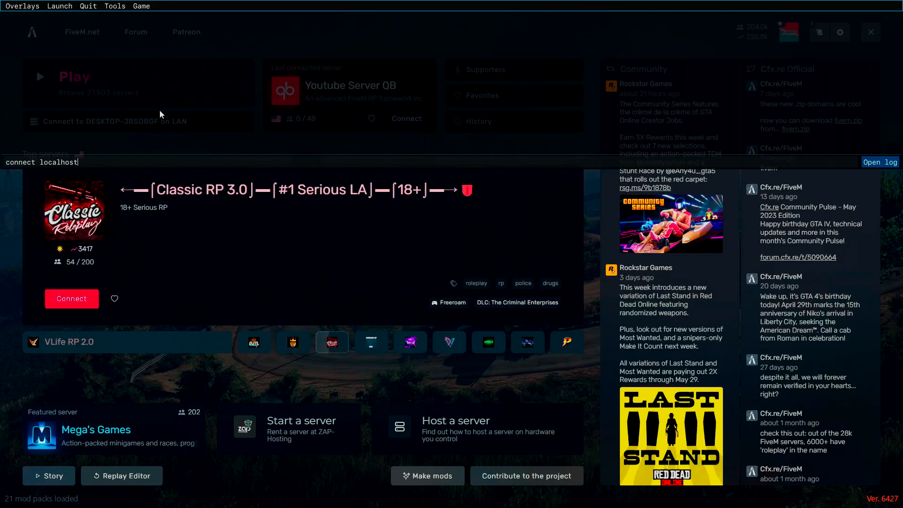
{"action": "key", "text": "Return"}
{"action": "key", "text": "F8"}
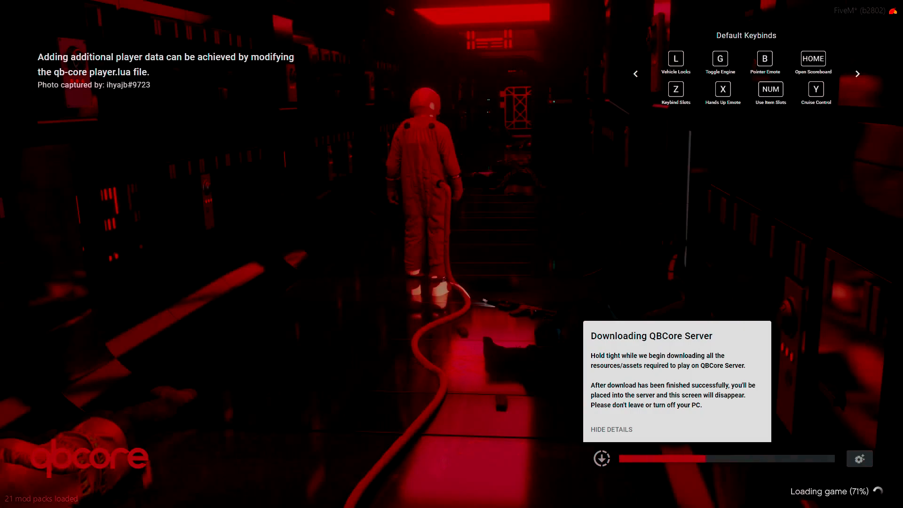
Switch back to txAdmin, check the connection queue messages, and view the connected player's info before closing it.
{"action": "key", "text": "alt+Tab"}
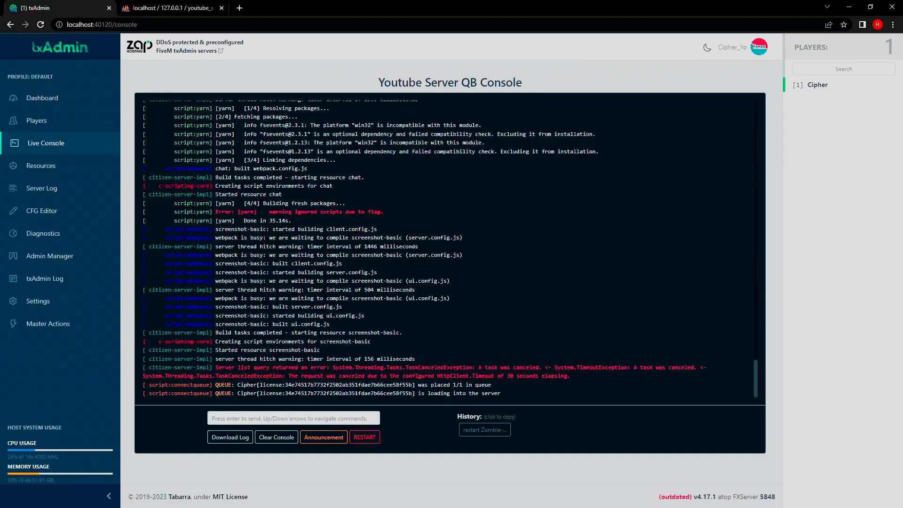
{"action": "left_click_drag", "start_coordinate": [501, 394], "coordinate": [172, 385]}
{"action": "left_click", "coordinate": [238, 390]}
{"action": "left_click", "coordinate": [819, 86]}
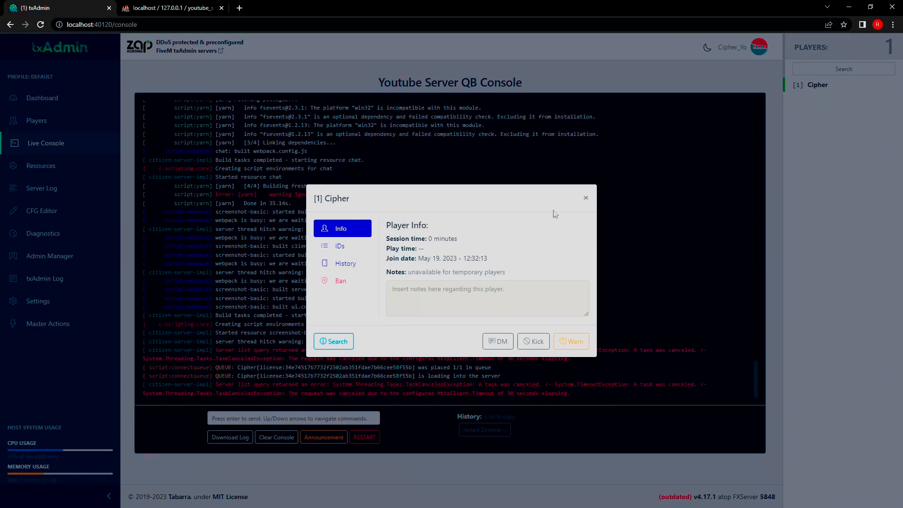
{"action": "left_click", "coordinate": [586, 197]}
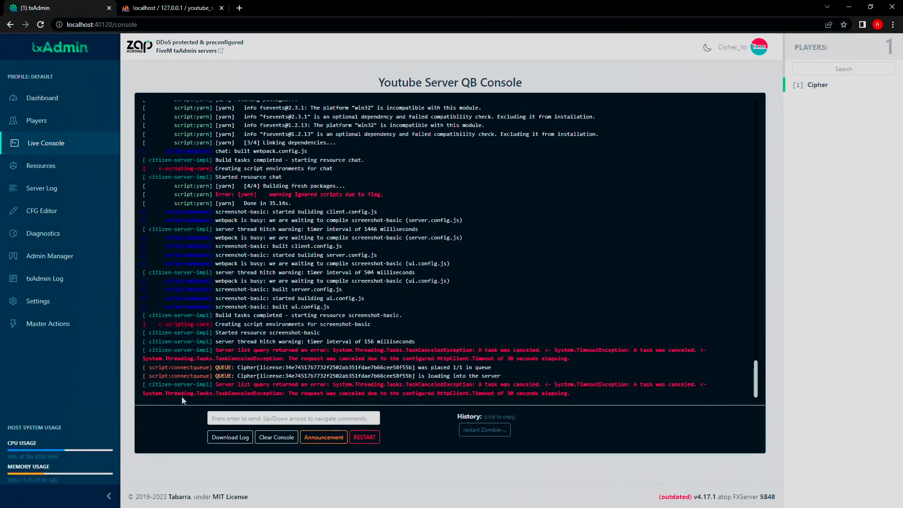
Examine the server list query errors, queue lines and thread hitch warning in the live console.
{"action": "left_click_drag", "start_coordinate": [584, 393], "coordinate": [127, 390]}
{"action": "left_click_drag", "start_coordinate": [581, 362], "coordinate": [155, 349]}
{"action": "left_click", "coordinate": [267, 358]}
{"action": "left_click_drag", "start_coordinate": [584, 400], "coordinate": [171, 376]}
{"action": "left_click", "coordinate": [312, 375]}
{"action": "left_click_drag", "start_coordinate": [415, 342], "coordinate": [213, 348]}
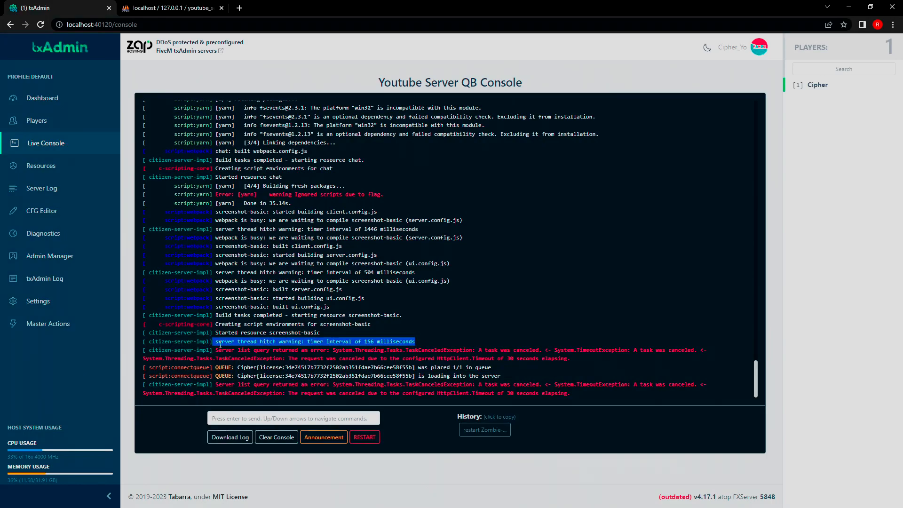
Check the most recent server list query error at the end of the live console output.
{"action": "left_click_drag", "start_coordinate": [371, 393], "coordinate": [215, 387]}
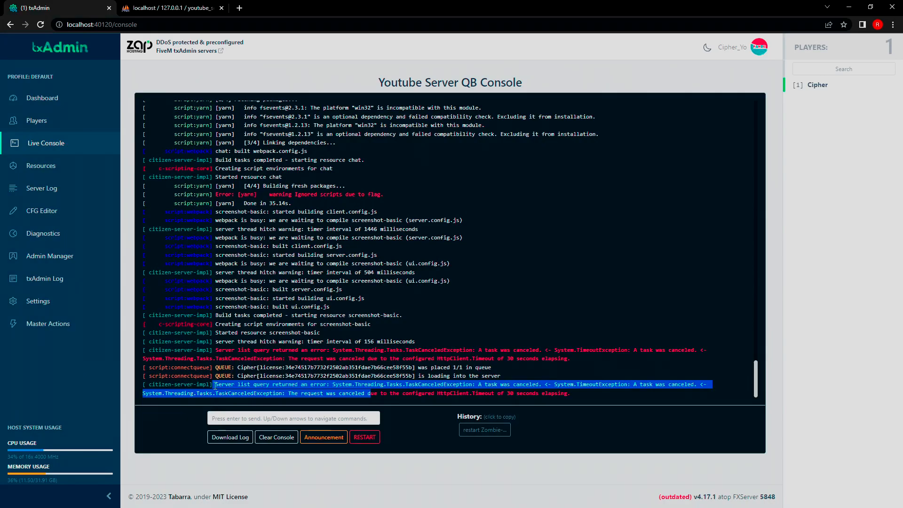
{"action": "left_click", "coordinate": [276, 368]}
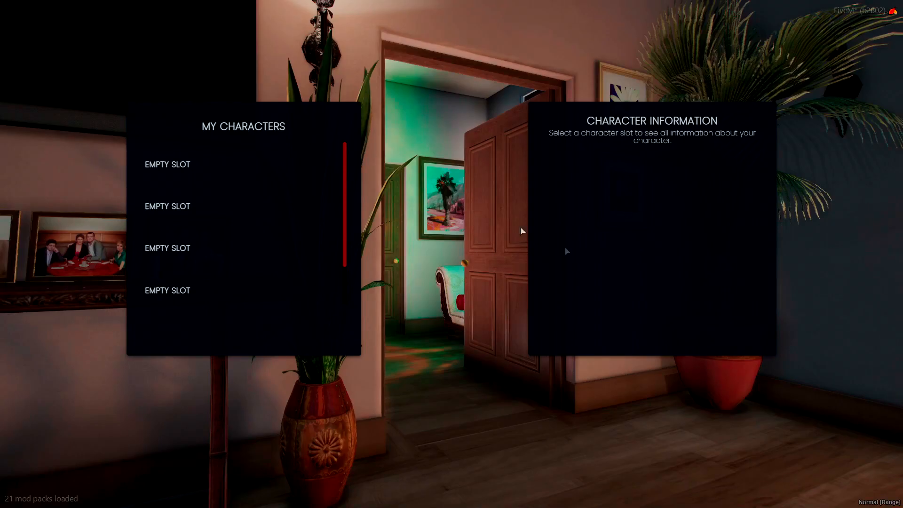
Start a new character in the first empty slot and enter its first name, last name and the nationality Germany.
{"action": "left_click", "coordinate": [175, 174]}
{"action": "left_click", "coordinate": [306, 328]}
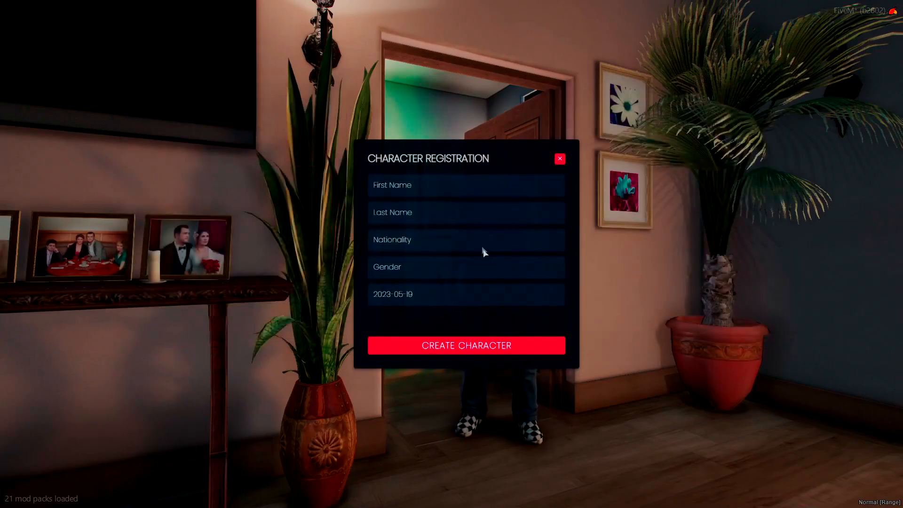
{"action": "left_click", "coordinate": [430, 194]}
{"action": "type", "text": "Cipher"}
{"action": "type", "text": "Y"}
{"action": "type", "text": "o"}
{"action": "key", "text": "Tab"}
{"action": "type", "text": "Germany"}
Set the character's gender to Male, pick a date of birth and create the character.
{"action": "left_click", "coordinate": [408, 266]}
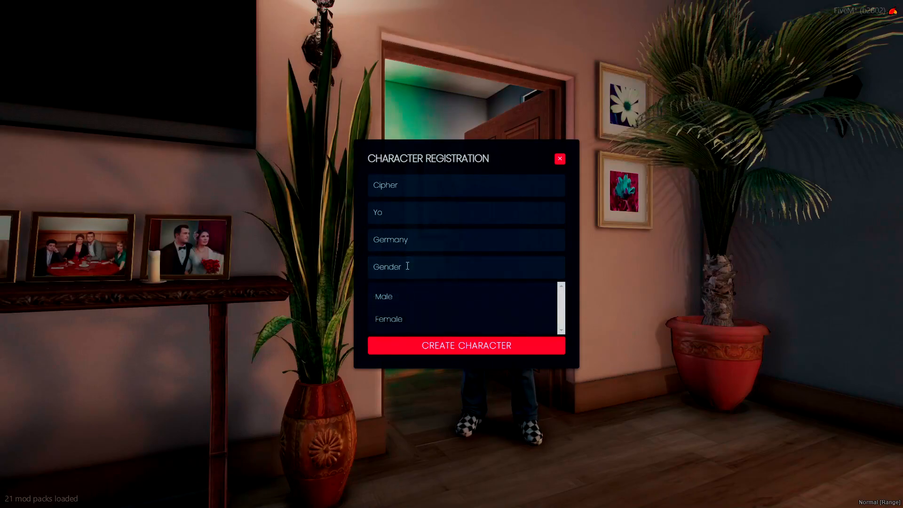
{"action": "left_click", "coordinate": [401, 296]}
{"action": "left_click", "coordinate": [403, 295]}
{"action": "left_click", "coordinate": [452, 202]}
{"action": "left_click", "coordinate": [459, 206]}
{"action": "scroll", "coordinate": [459, 297], "scroll_direction": "down", "scroll_amount": 11}
{"action": "left_click", "coordinate": [453, 310]}
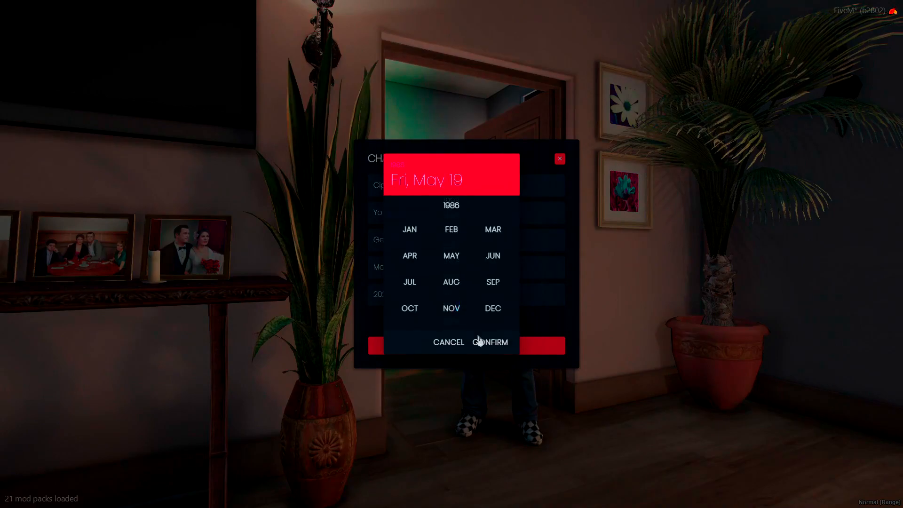
{"action": "left_click", "coordinate": [490, 343]}
{"action": "left_click", "coordinate": [490, 345]}
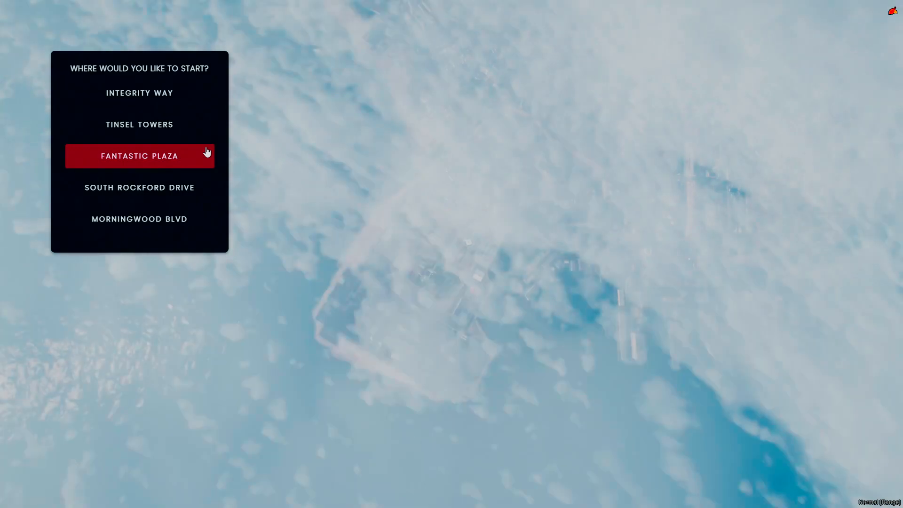
Start the character at Integrity Way and close the apartment door menu.
{"action": "left_click", "coordinate": [163, 102]}
{"action": "left_click", "coordinate": [165, 268]}
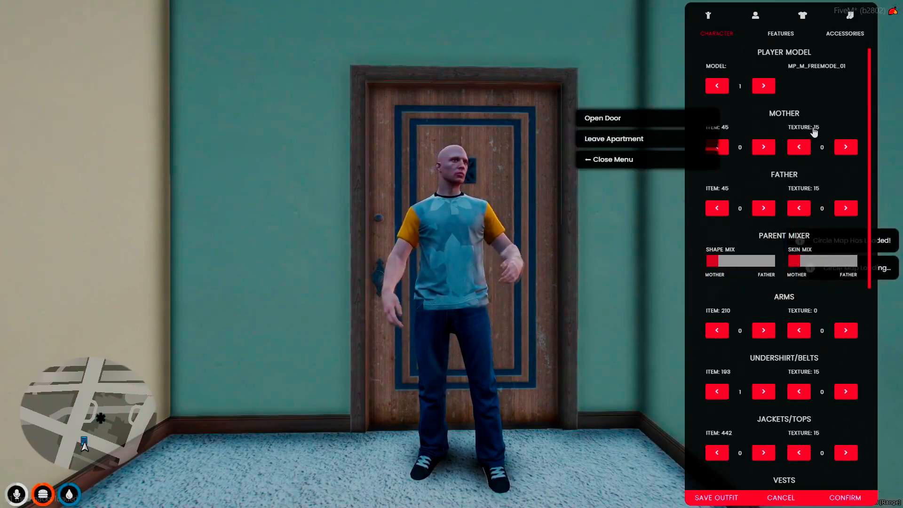
{"action": "left_click", "coordinate": [611, 159]}
Browse the player models, choose IG_JOEMINUTEMAN and confirm the character's appearance.
{"action": "left_click", "coordinate": [763, 86]}
{"action": "triple_click", "coordinate": [763, 85]}
{"action": "double_click", "coordinate": [763, 86]}
{"action": "double_click", "coordinate": [764, 86]}
{"action": "double_click", "coordinate": [763, 86]}
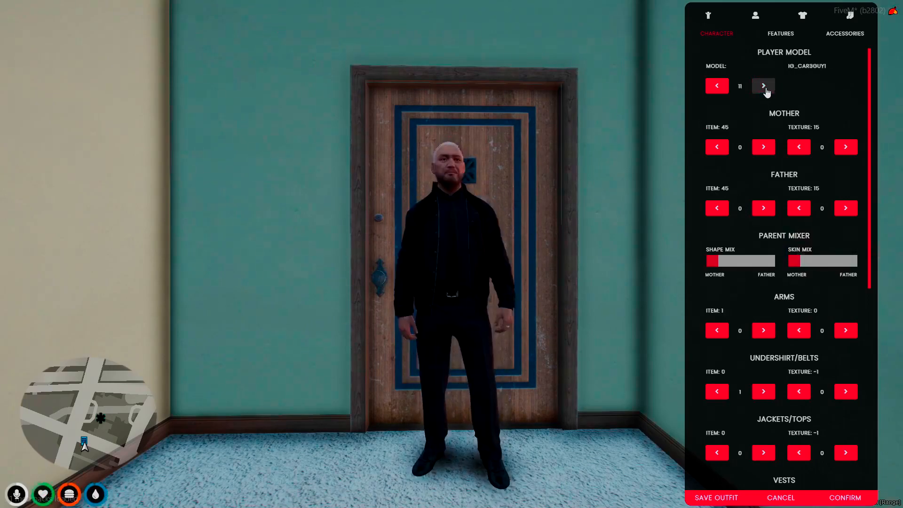
{"action": "triple_click", "coordinate": [766, 89]}
{"action": "triple_click", "coordinate": [765, 89]}
{"action": "triple_click", "coordinate": [765, 90]}
{"action": "triple_click", "coordinate": [766, 89]}
{"action": "left_click", "coordinate": [769, 93]}
{"action": "double_click", "coordinate": [769, 92]}
{"action": "left_click", "coordinate": [716, 87]}
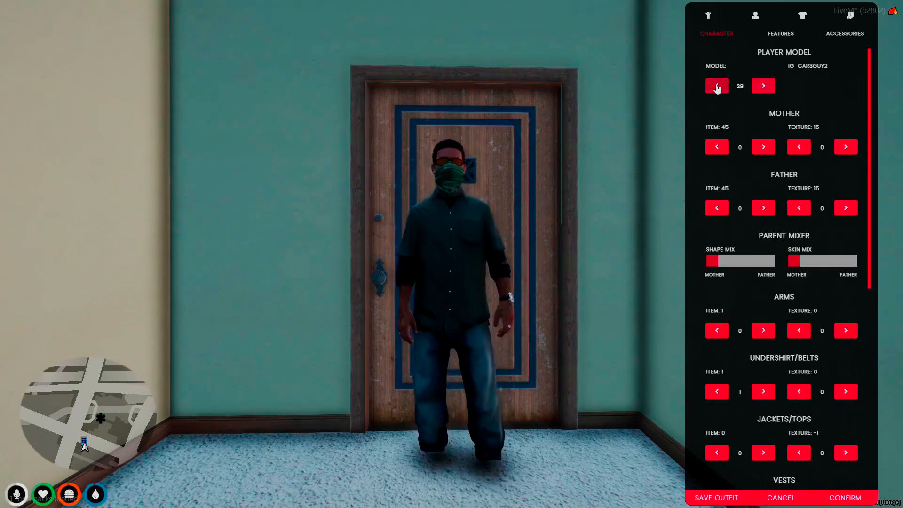
{"action": "left_click", "coordinate": [717, 87]}
{"action": "double_click", "coordinate": [717, 87]}
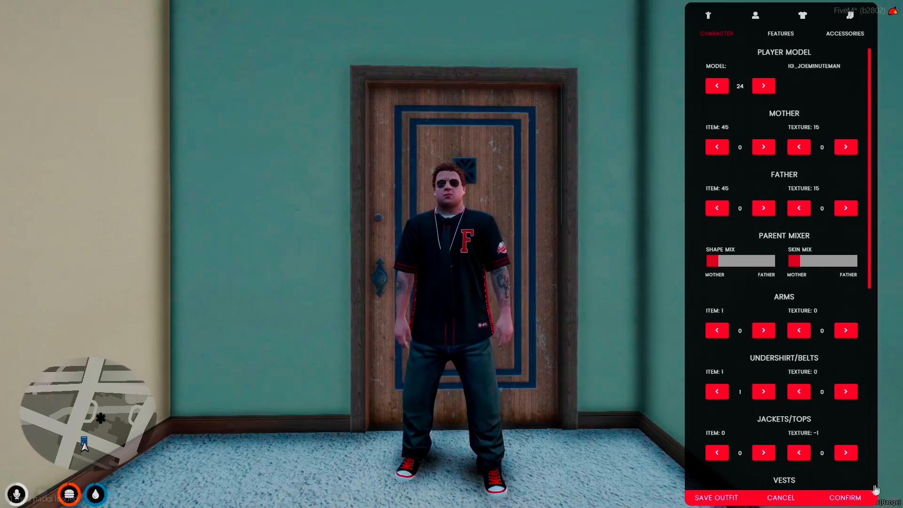
{"action": "left_click", "coordinate": [847, 498]}
Explore the apartment hallway with the character and check the entrance door's menu options.
{"action": "key", "text": "w"}
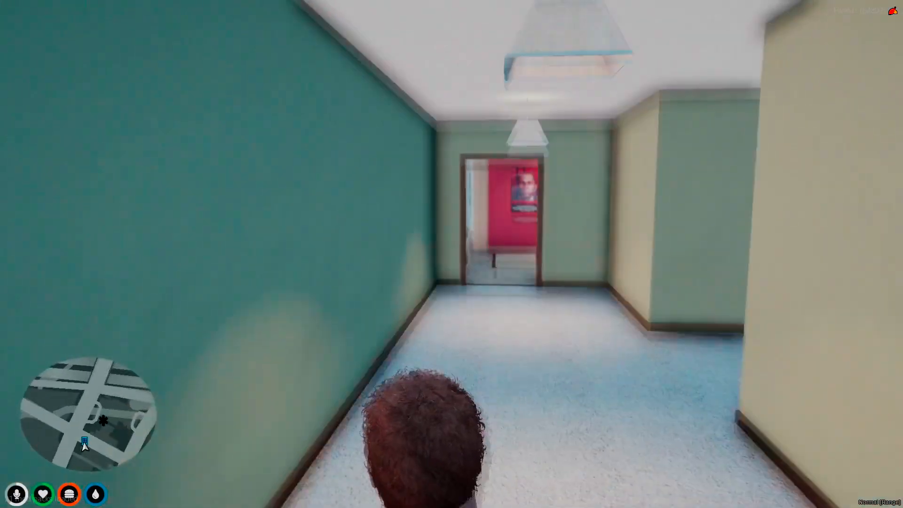
{"action": "key", "text": "w"}
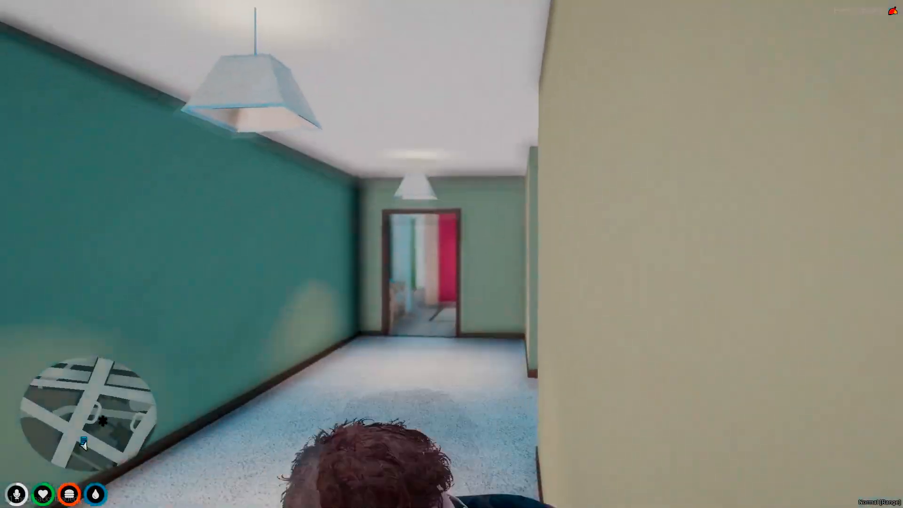
{"action": "key", "text": "w"}
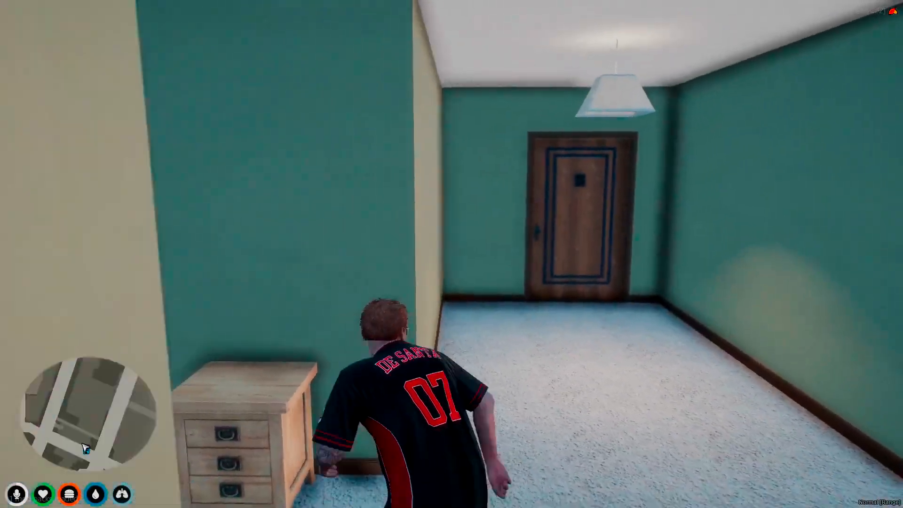
{"action": "key", "text": "w"}
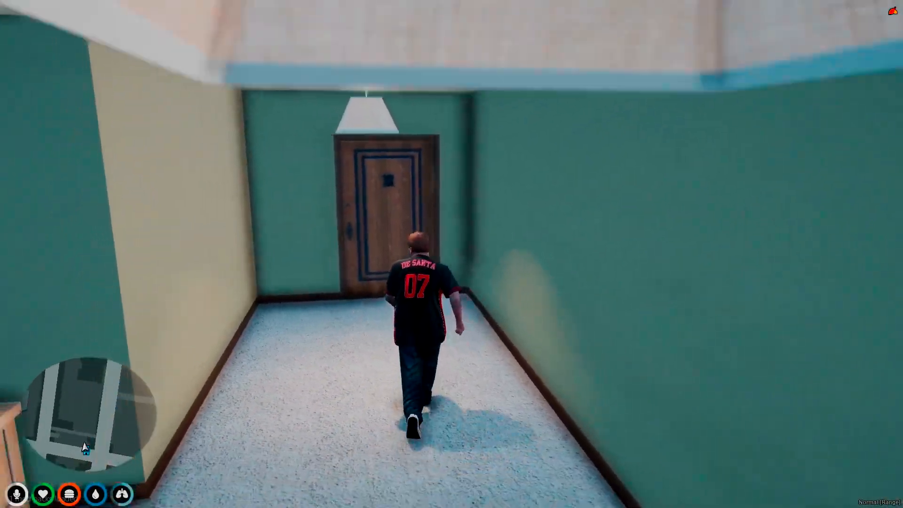
{"action": "key", "text": "e"}
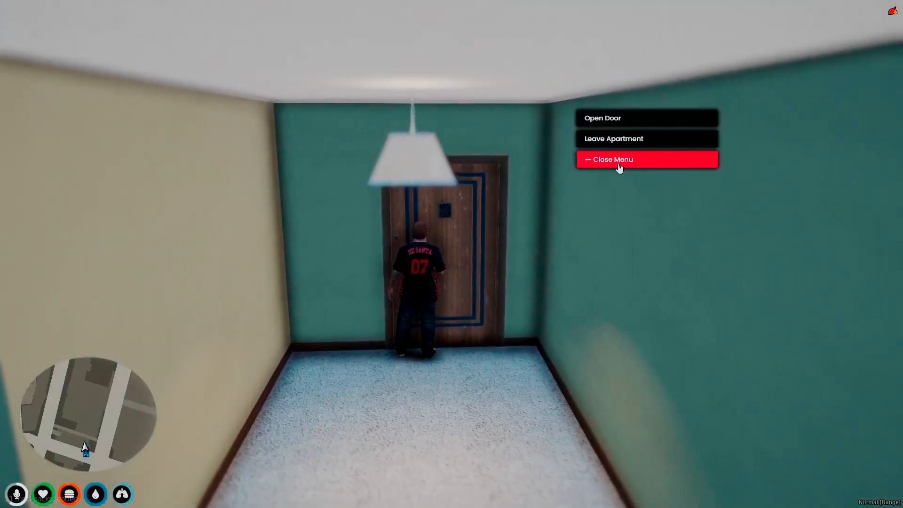
{"action": "left_click", "coordinate": [619, 167]}
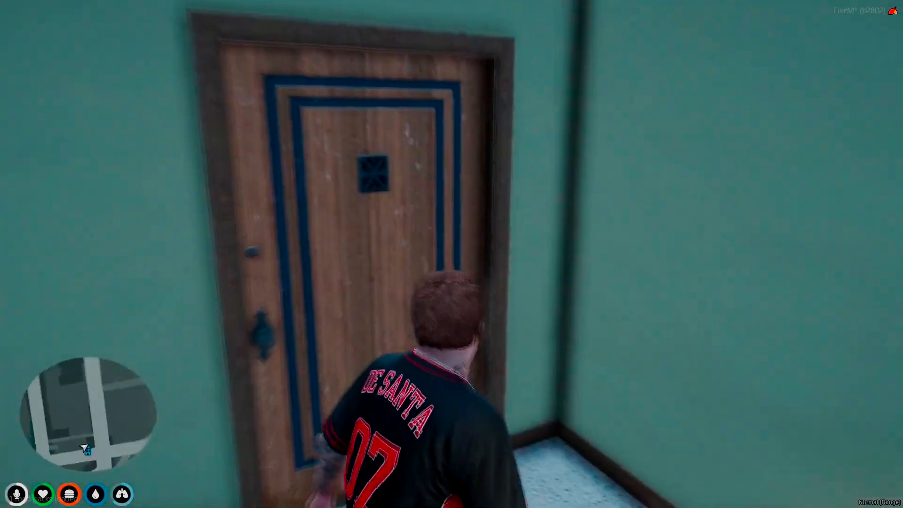
Leave the apartment through its entrance door and walk the character out onto the street.
{"action": "key", "text": "w"}
{"action": "key", "text": "e"}
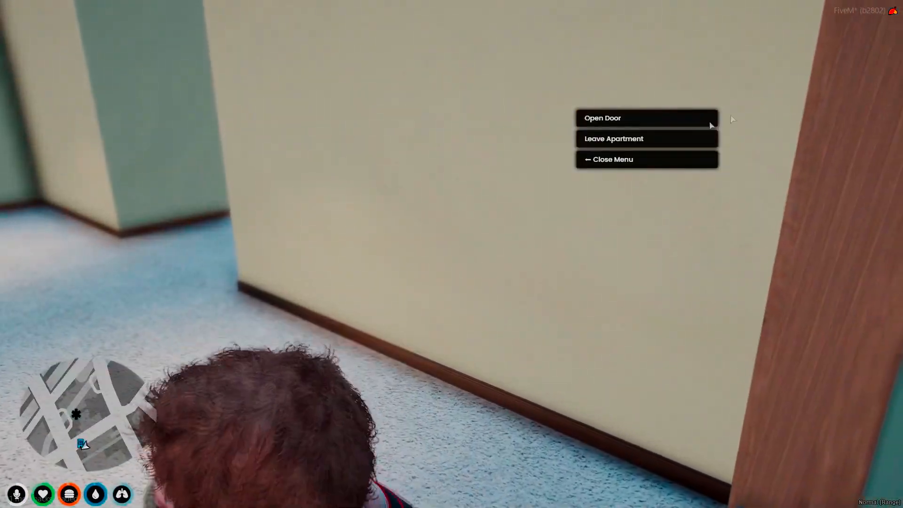
{"action": "left_click", "coordinate": [707, 121]}
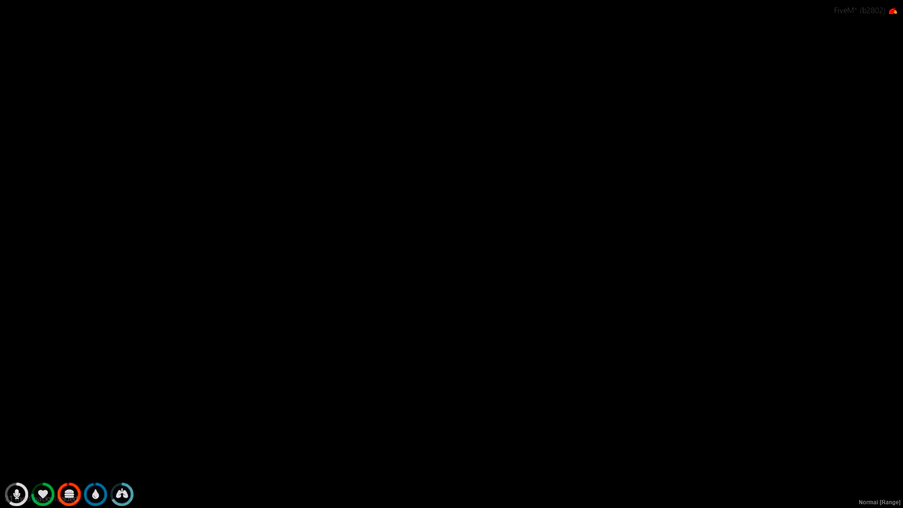
{"action": "key", "text": "w"}
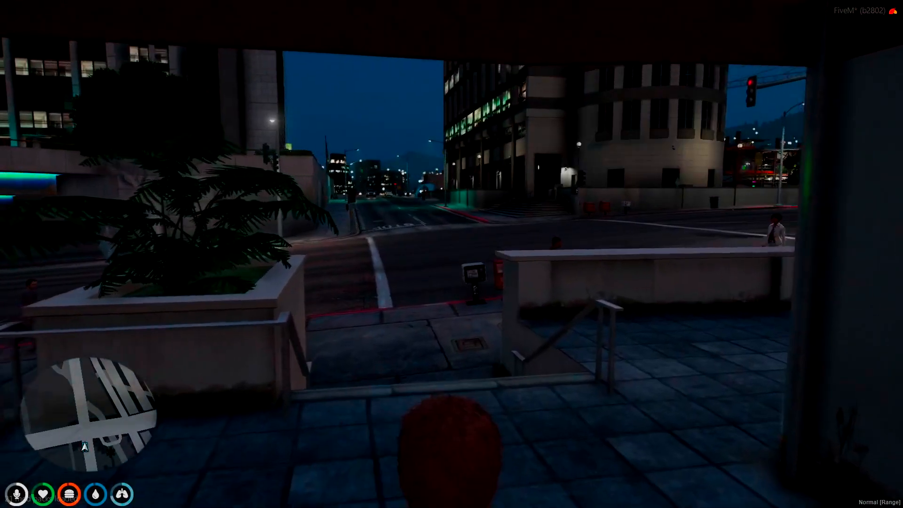
{"action": "key", "text": "s"}
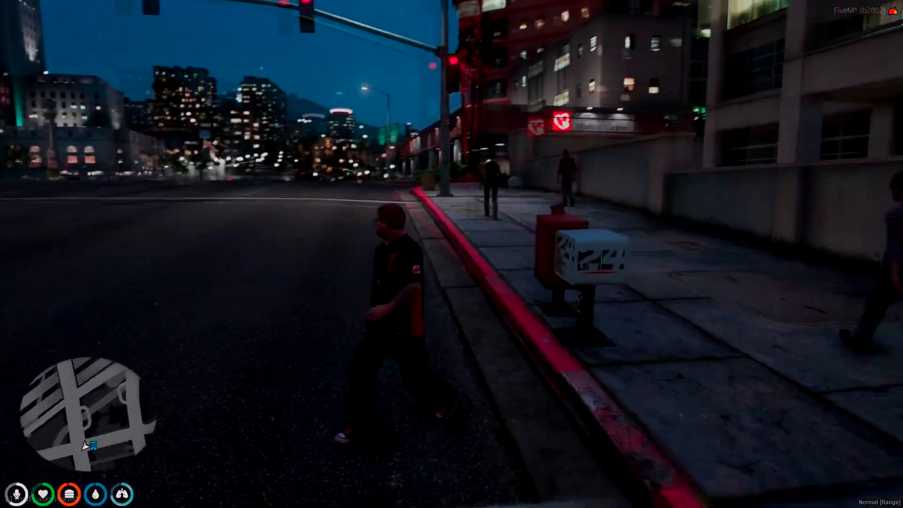
Open the in-game txAdmin menu with the chat command "/tx", then view the online player's available actions and close them.
{"action": "type", "text": "ttx"}
{"action": "key", "text": "Return"}
{"action": "type", "text": "t/tx"}
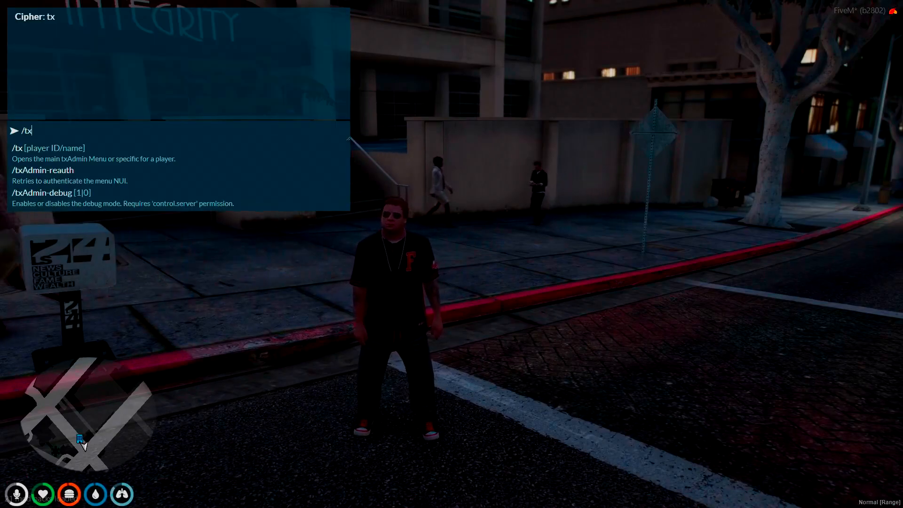
{"action": "key", "text": "Return"}
{"action": "key", "text": "Right"}
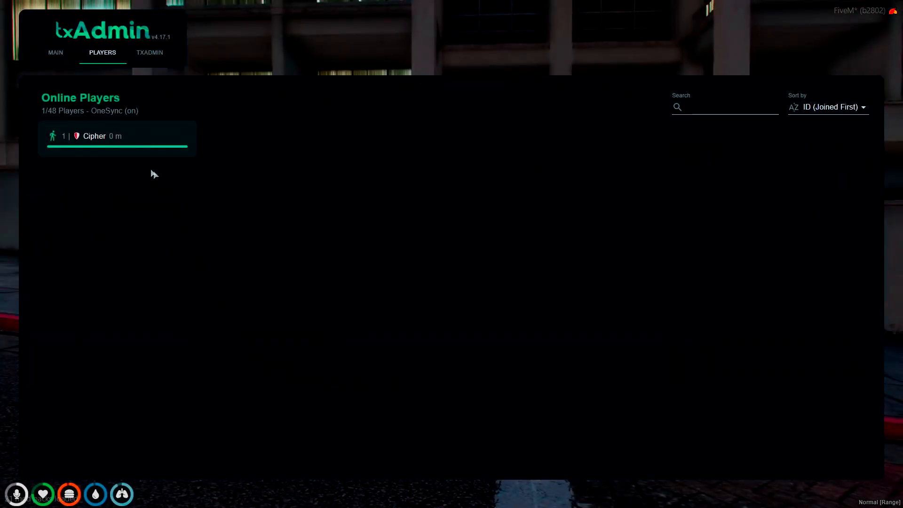
{"action": "left_click", "coordinate": [160, 143]}
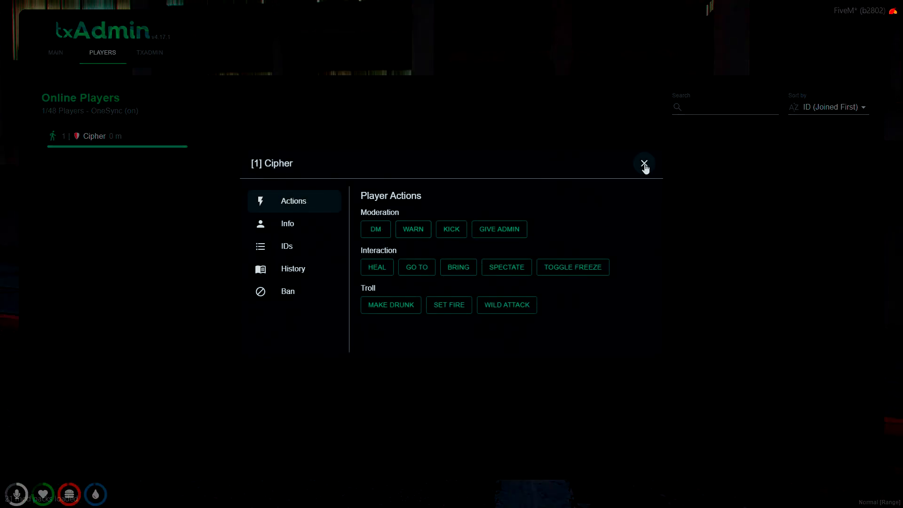
{"action": "left_click", "coordinate": [644, 164]}
{"action": "left_click", "coordinate": [75, 62]}
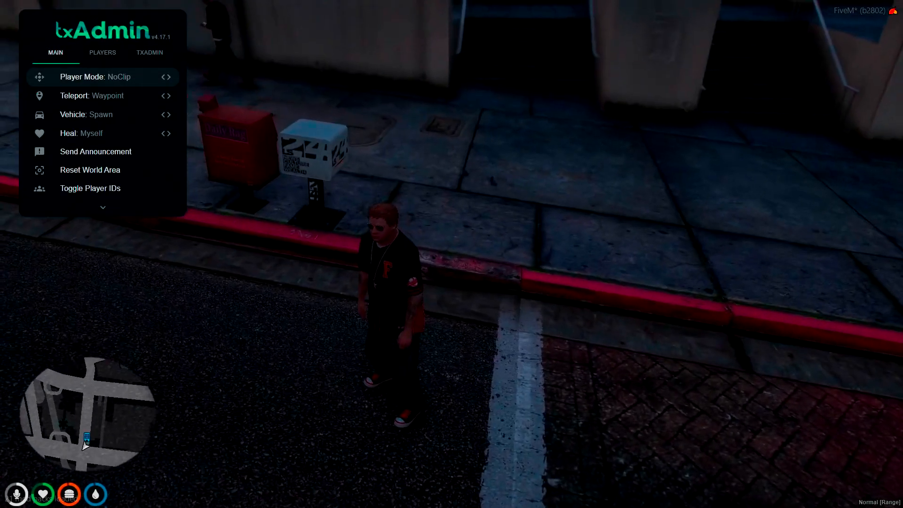
View the server log and the expanded list of pages in the in-game txAdmin, then close the menu.
{"action": "key", "text": "Right"}
{"action": "key", "text": "Right"}
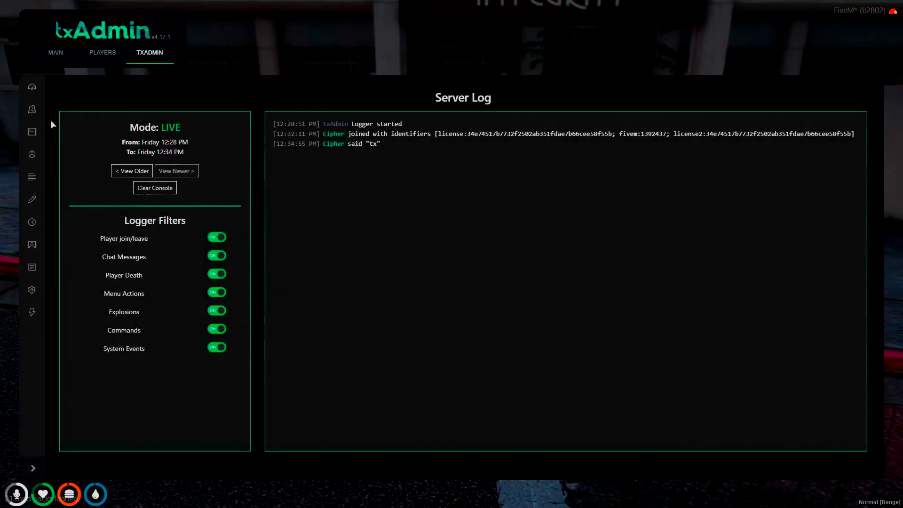
{"action": "left_click", "coordinate": [32, 468]}
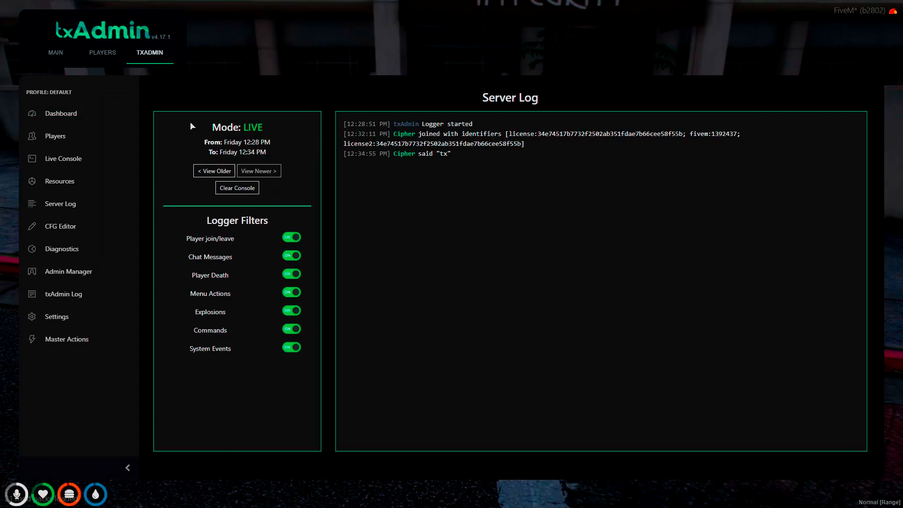
{"action": "left_click", "coordinate": [115, 55]}
{"action": "key", "text": "Escape"}
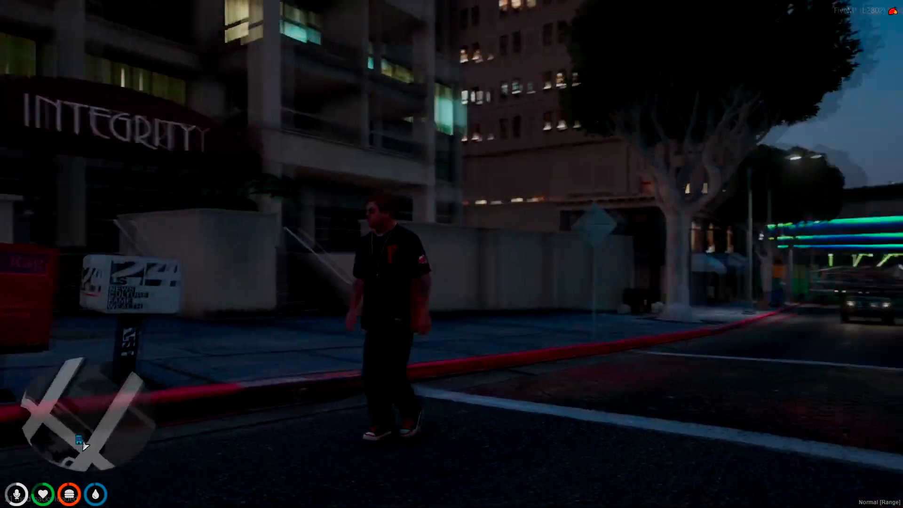
Try to spawn a vehicle with the chat command "/car car".
{"action": "type", "text": "t/car"}
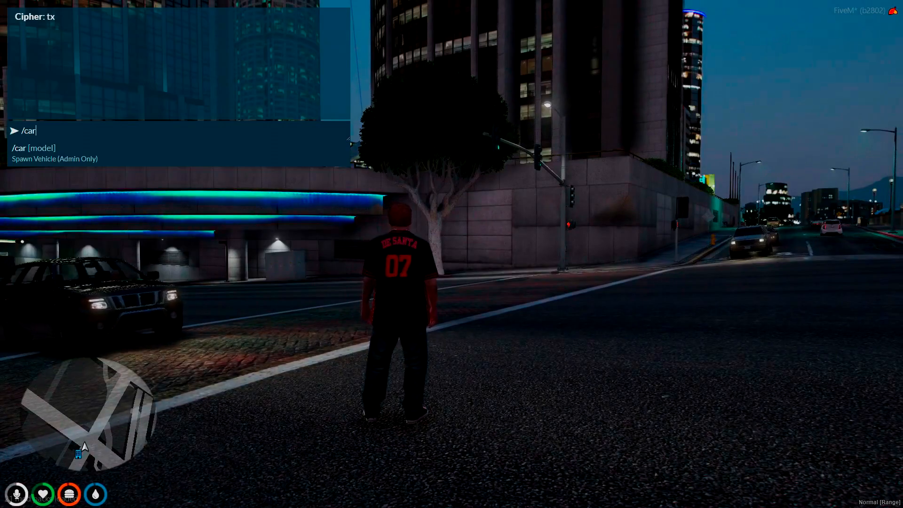
{"action": "type", "text": " car"}
{"action": "key", "text": "Return"}
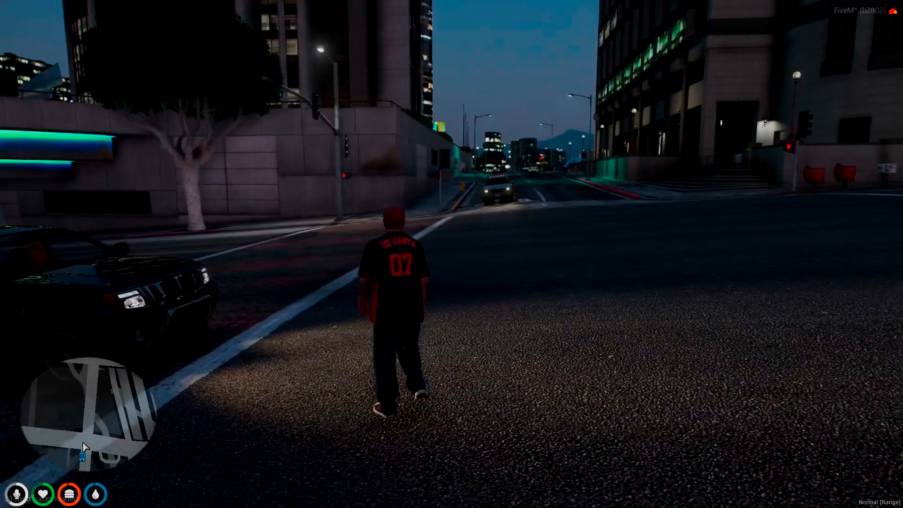
Spawn a police cruiser with the chat command "/car police".
{"action": "type", "text": "wt/"}
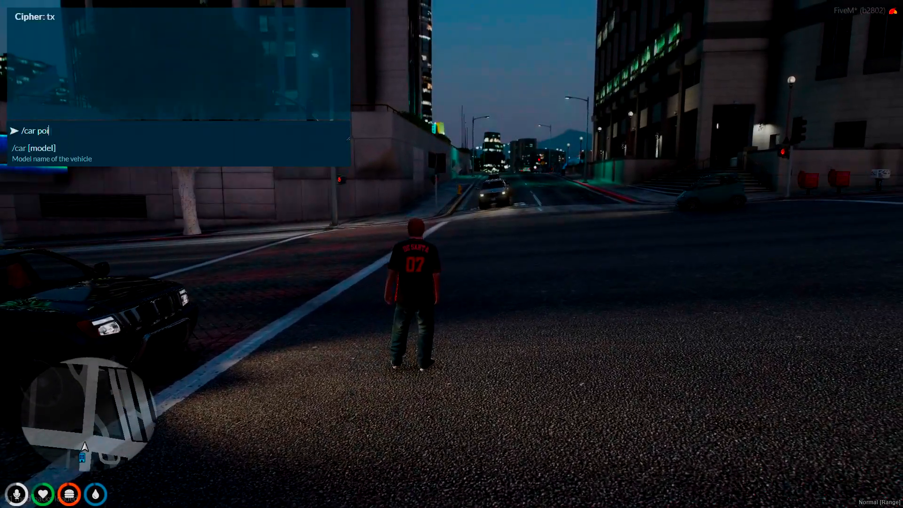
{"action": "type", "text": "car police"}
{"action": "key", "text": "Return"}
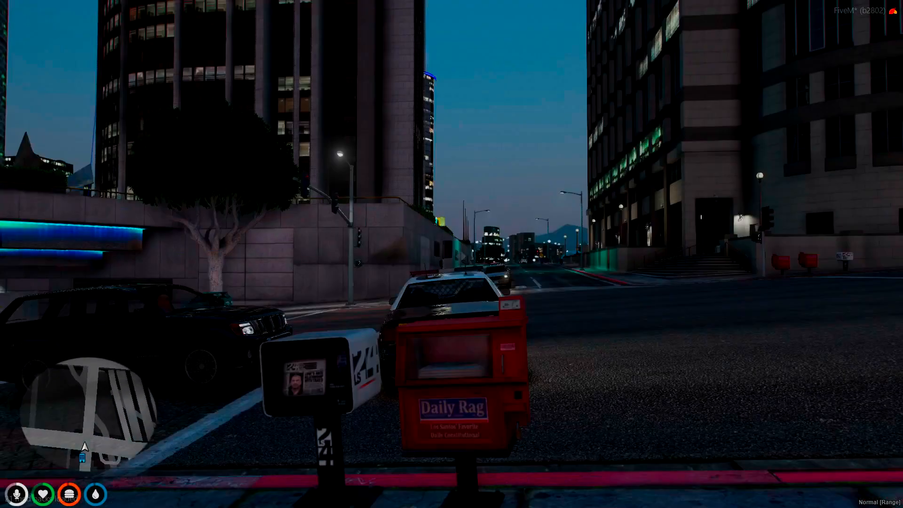
Turn on the police cruiser's emergency lights and drive it north along Elgin Ave.
{"action": "key", "text": "q"}
{"action": "key", "text": "w"}
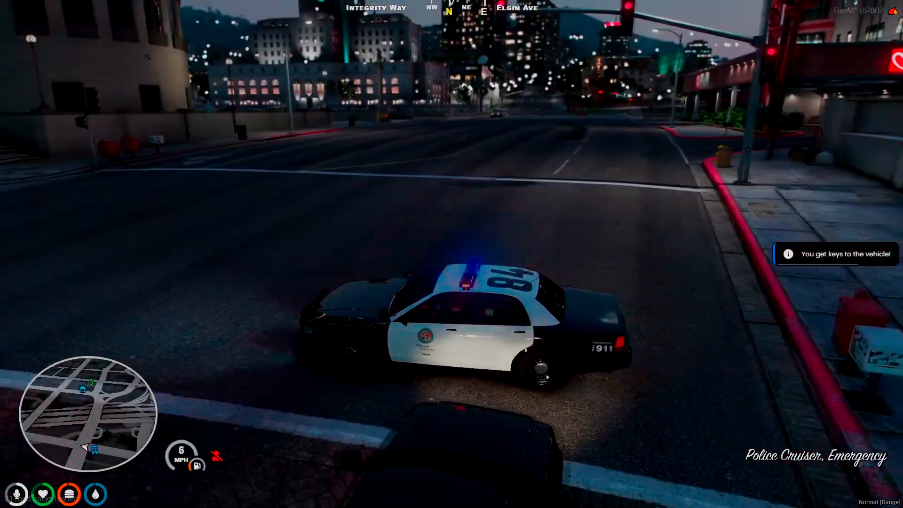
{"action": "key", "text": "d"}
{"action": "key", "text": "w"}
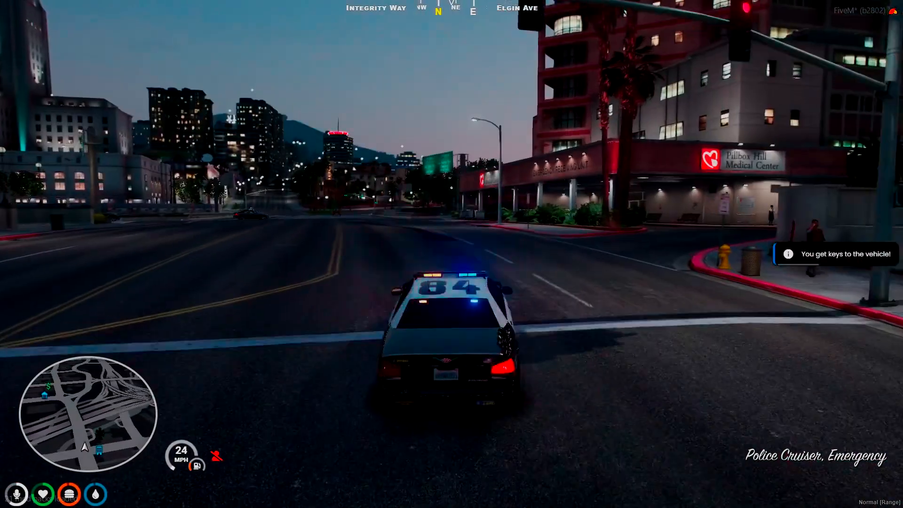
{"action": "key", "text": "a"}
{"action": "key", "text": "w"}
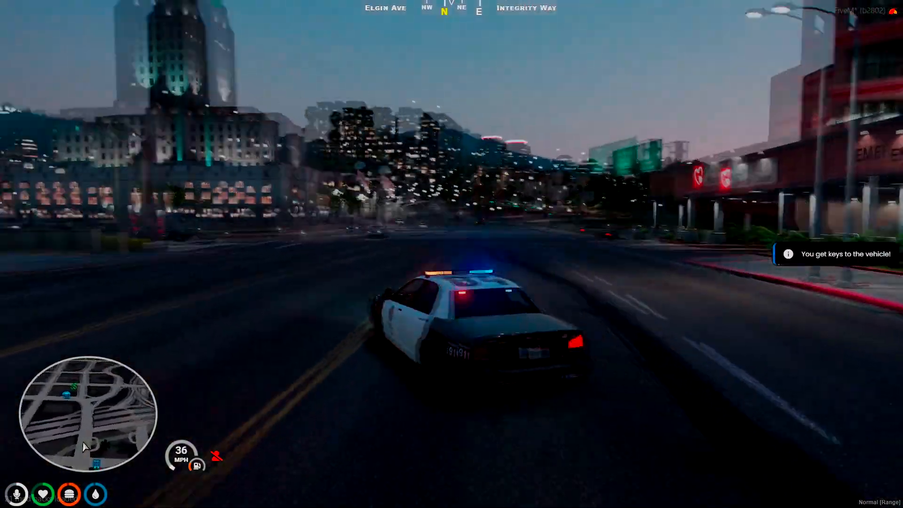
{"action": "key", "text": "d"}
{"action": "key", "text": "w"}
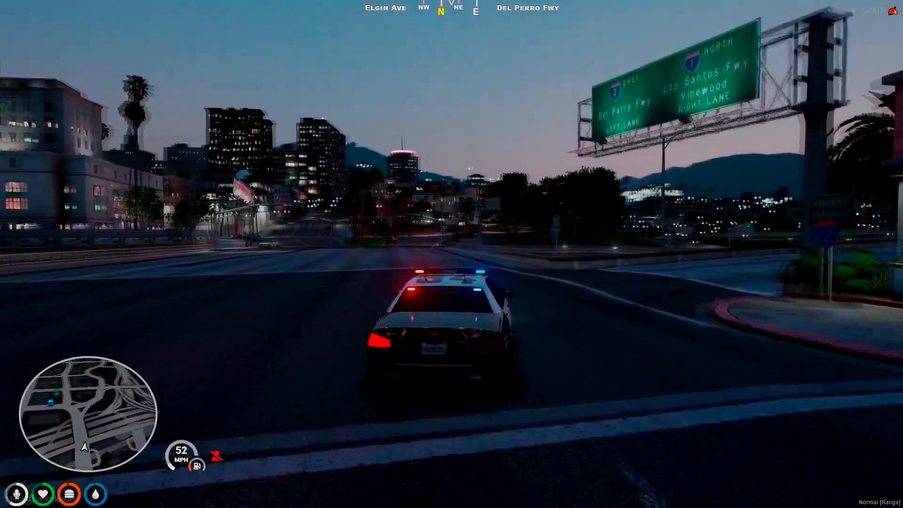
Drive the police cruiser north across the Elgin Ave intersection and turn east onto the Del Perro Fwy.
{"action": "key", "text": "a"}
{"action": "key", "text": "w"}
{"action": "key", "text": "d"}
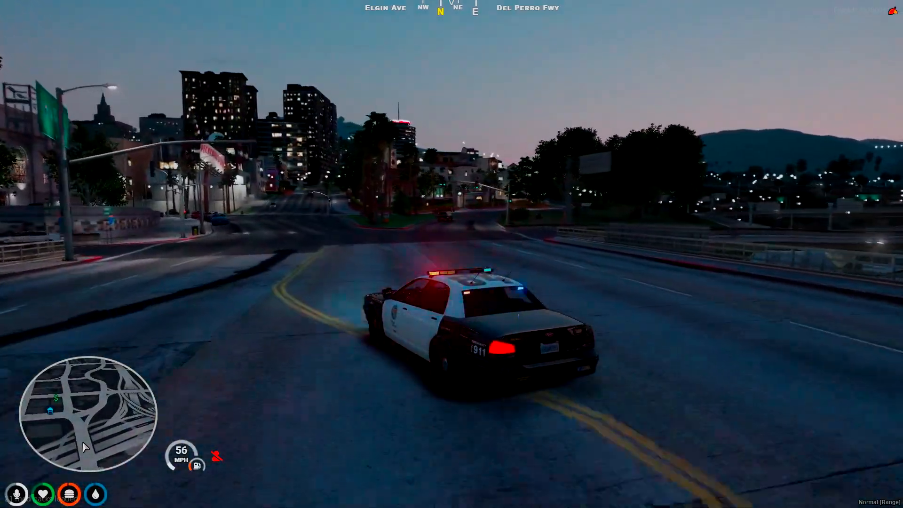
{"action": "key", "text": "w"}
{"action": "key", "text": "a"}
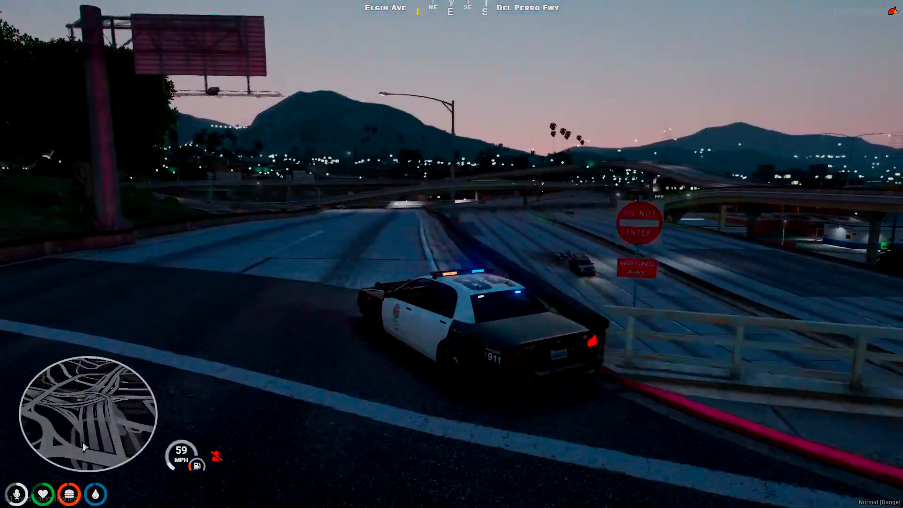
{"action": "key", "text": "w"}
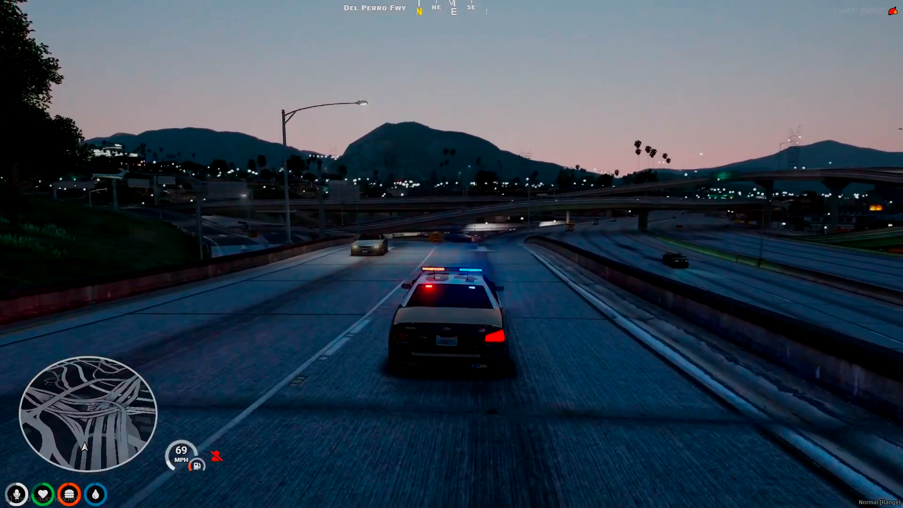
Follow the Del Perro Fwy and steer the cruiser north onto the Los Santos Freeway, passing beneath the overpass.
{"action": "key", "text": "a"}
{"action": "key", "text": "w"}
{"action": "key", "text": "a"}
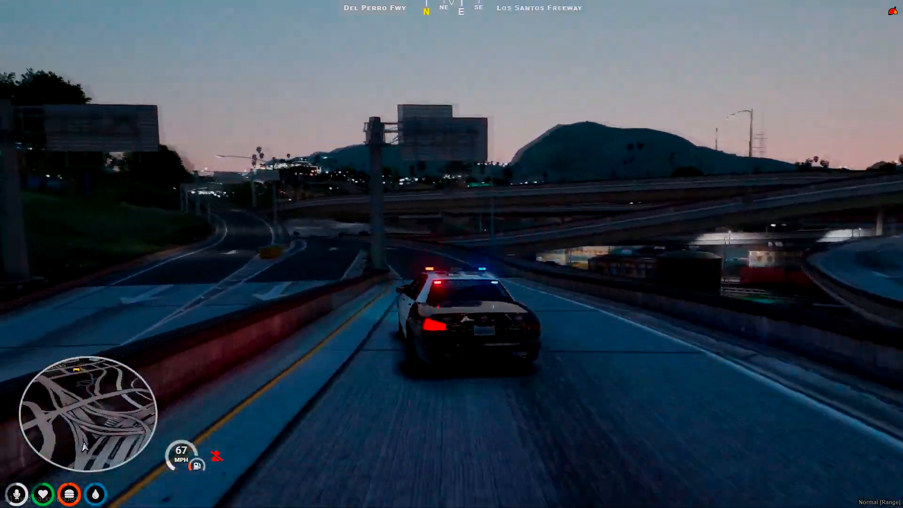
{"action": "key", "text": "w"}
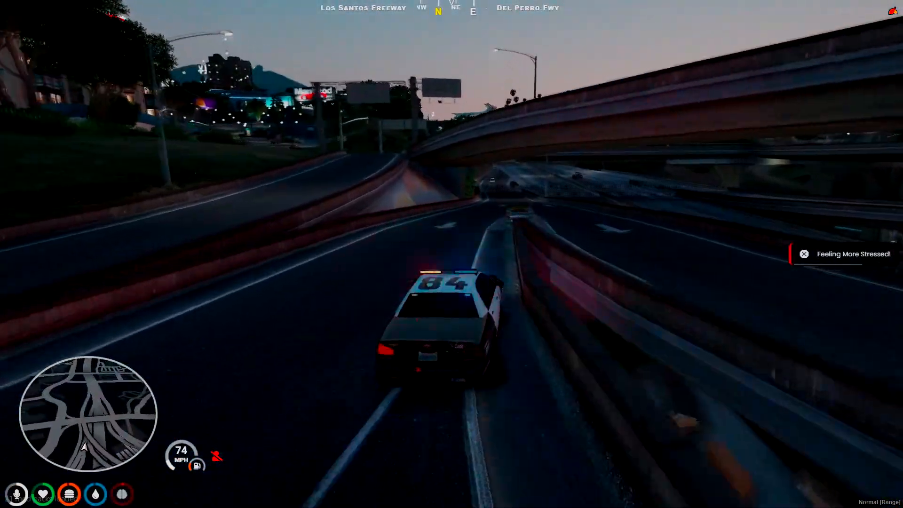
{"action": "key", "text": "d"}
{"action": "key", "text": "s"}
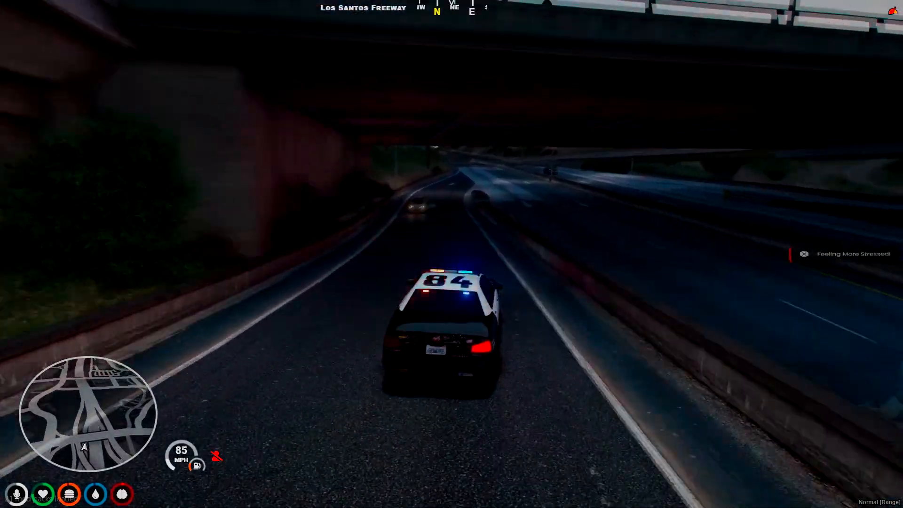
Turn the cruiser around near Popular St and drive it south along the Los Santos Freeway.
{"action": "key", "text": "d"}
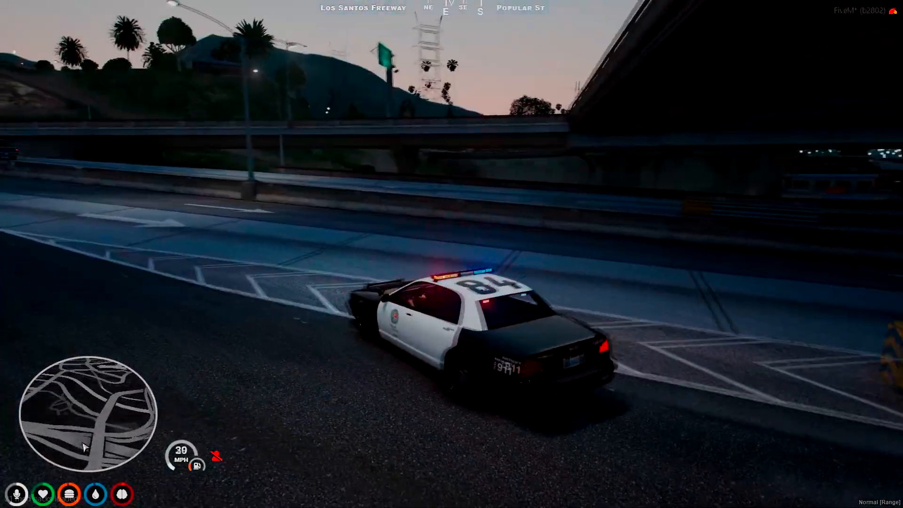
{"action": "key", "text": "w"}
{"action": "key", "text": "w"}
{"action": "key", "text": "a"}
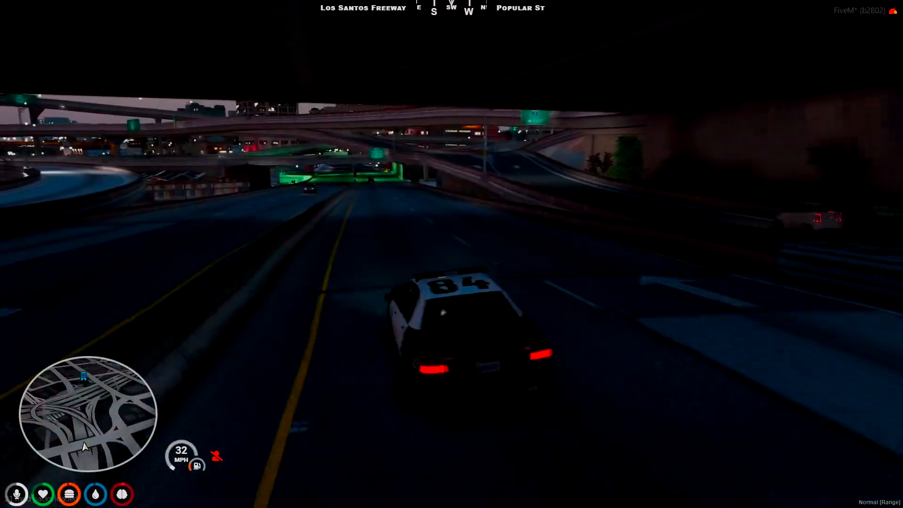
{"action": "key", "text": "w"}
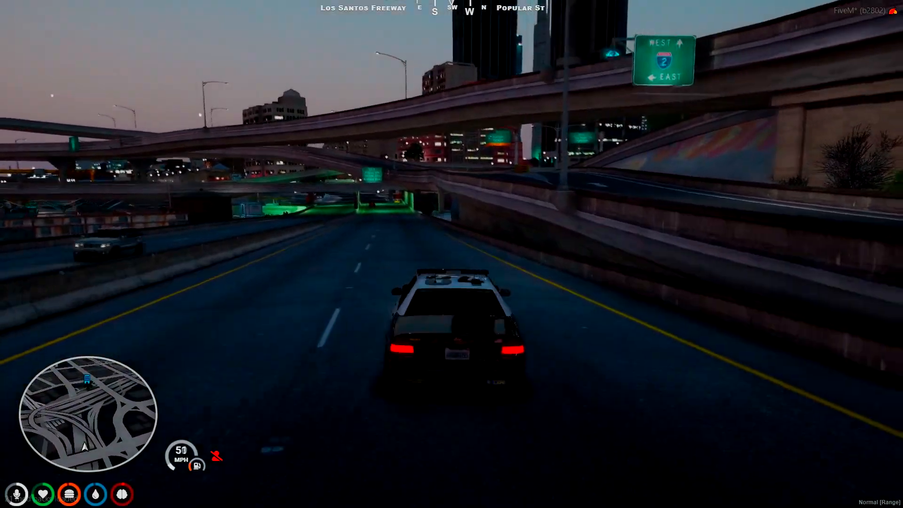
{"action": "key", "text": "s"}
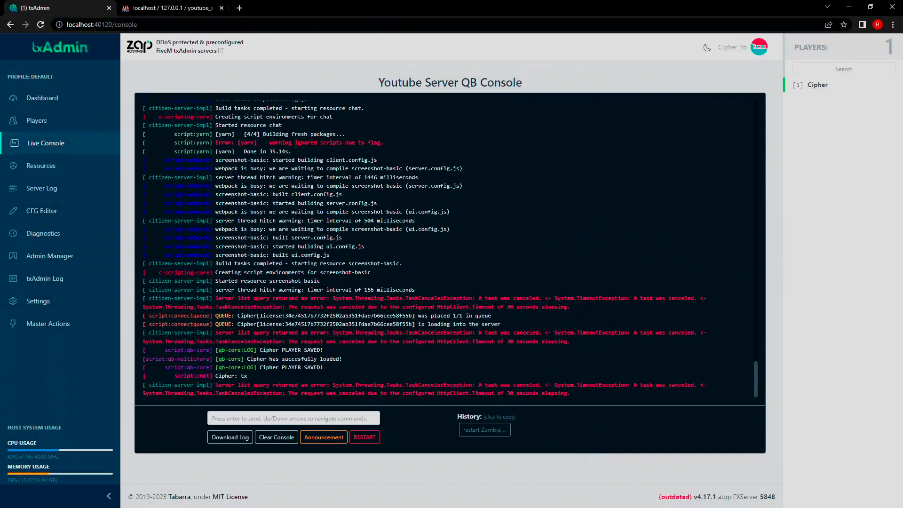
Switch to phpMyAdmin and reload the youtube_server database to check the row counts of its tables.
{"action": "left_click", "coordinate": [172, 7]}
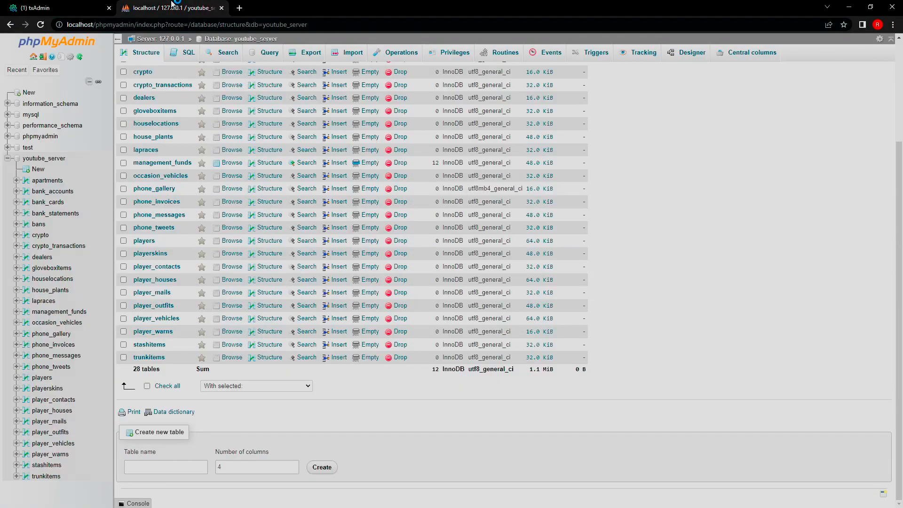
{"action": "scroll", "coordinate": [169, 106], "scroll_direction": "up", "scroll_amount": 1}
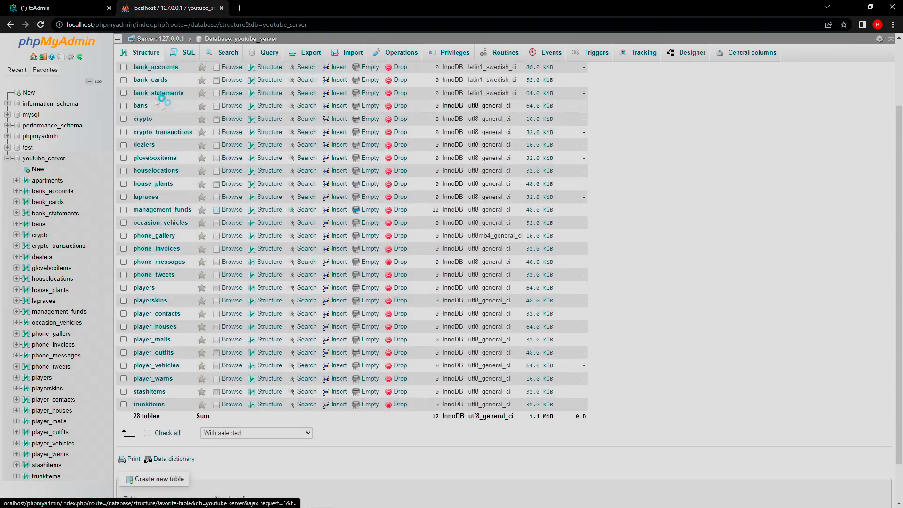
{"action": "left_click", "coordinate": [81, 58]}
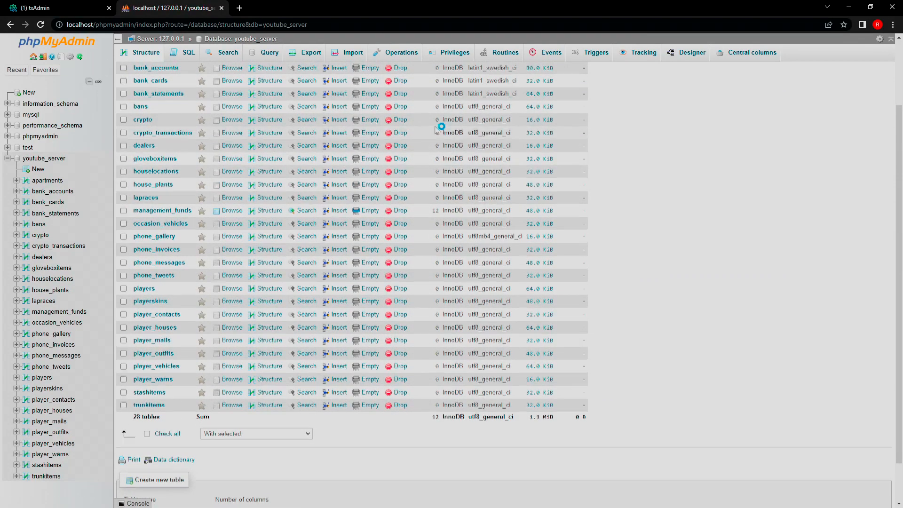
{"action": "scroll", "coordinate": [438, 129], "scroll_direction": "up", "scroll_amount": 2}
{"action": "left_click", "coordinate": [29, 160]}
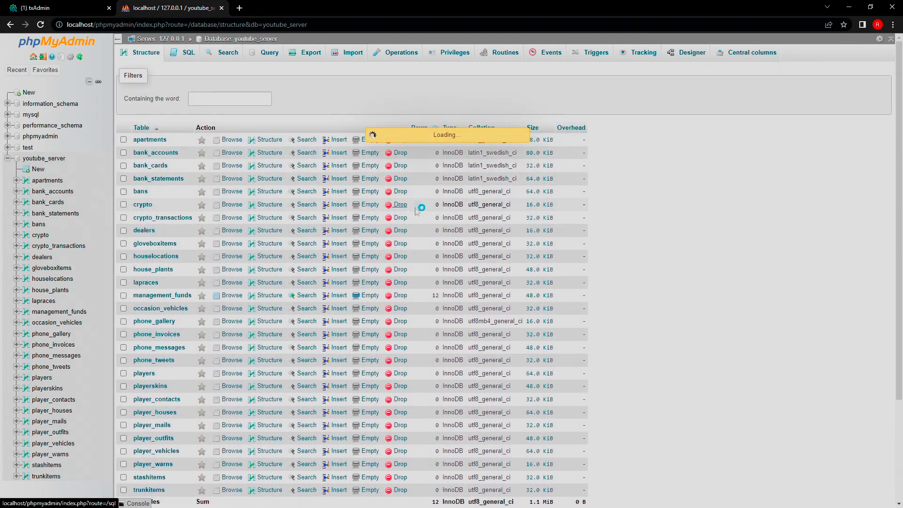
{"action": "scroll", "coordinate": [450, 260], "scroll_direction": "down", "scroll_amount": 1}
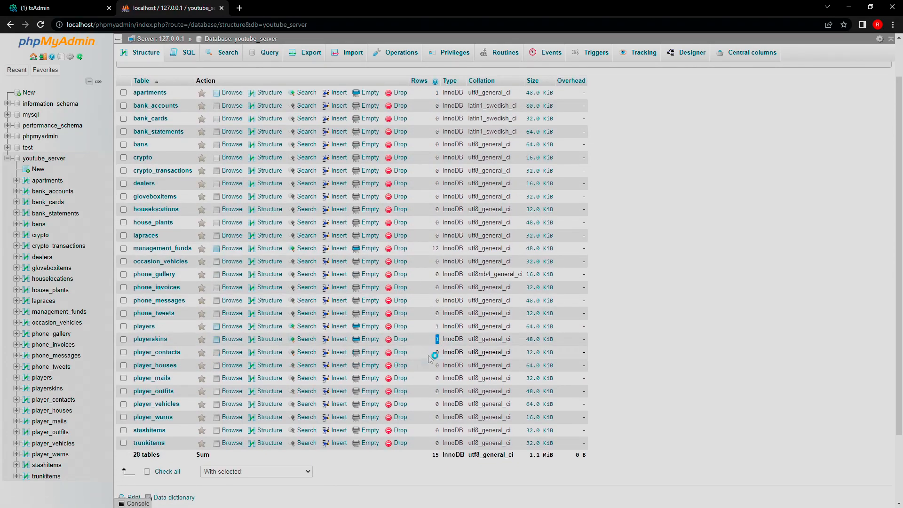
Inspect the character's money and charinfo data in the players table, then close phpMyAdmin and return to the txAdmin live console.
{"action": "left_click", "coordinate": [145, 327]}
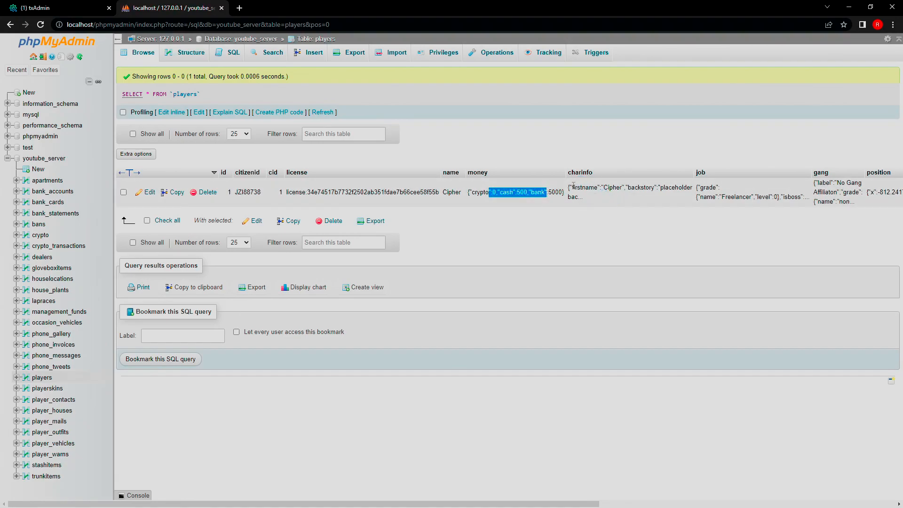
{"action": "left_click_drag", "start_coordinate": [574, 186], "coordinate": [687, 188]}
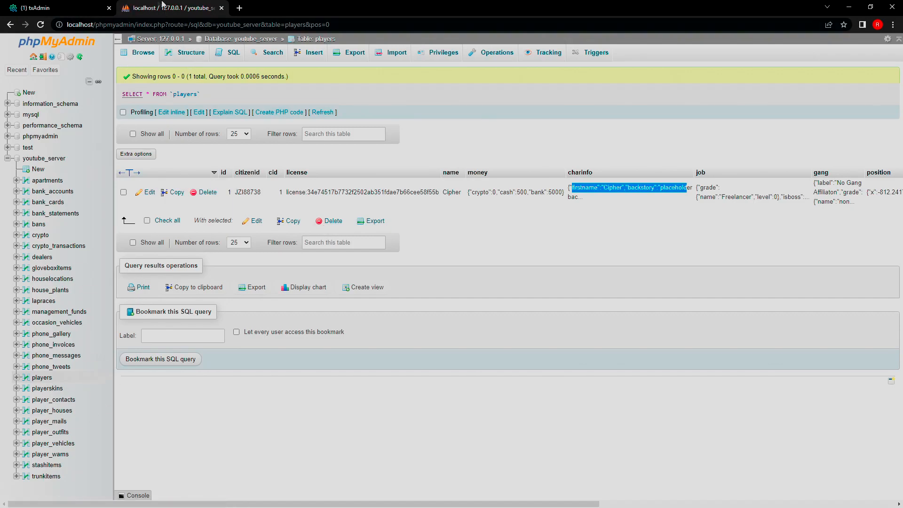
{"action": "left_click", "coordinate": [71, 8]}
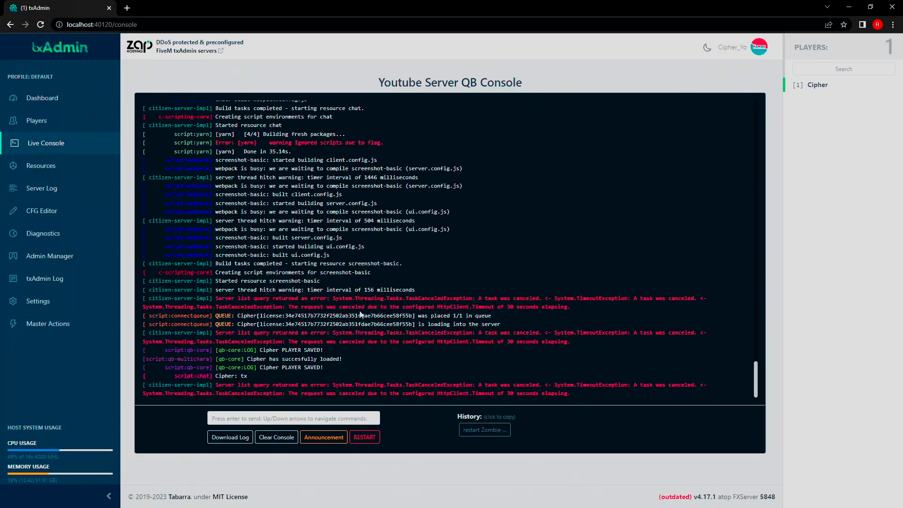